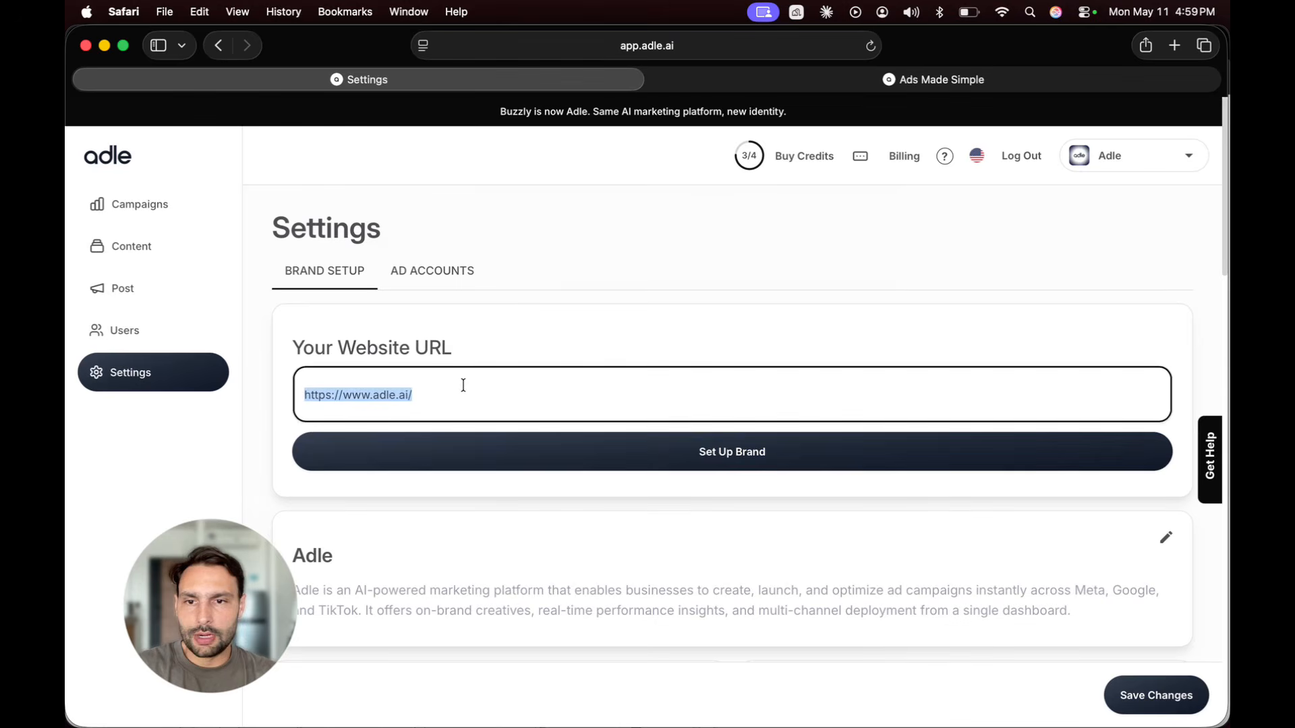
left_click(687, 460)
left_click(709, 550)
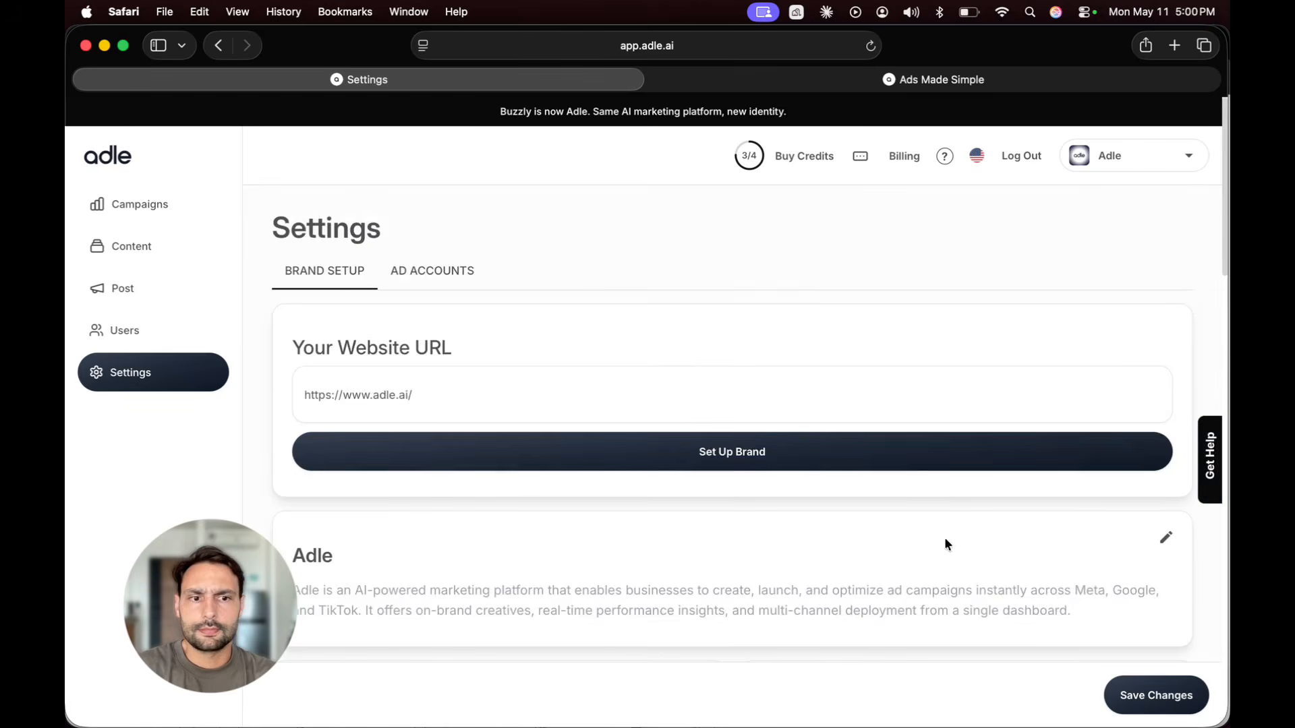
Review the brand profile: description, colors, typography, brand voice, offer, target audience, buyer personas, competitors, social networks, country and logo.
scroll(501, 539, "down", 6)
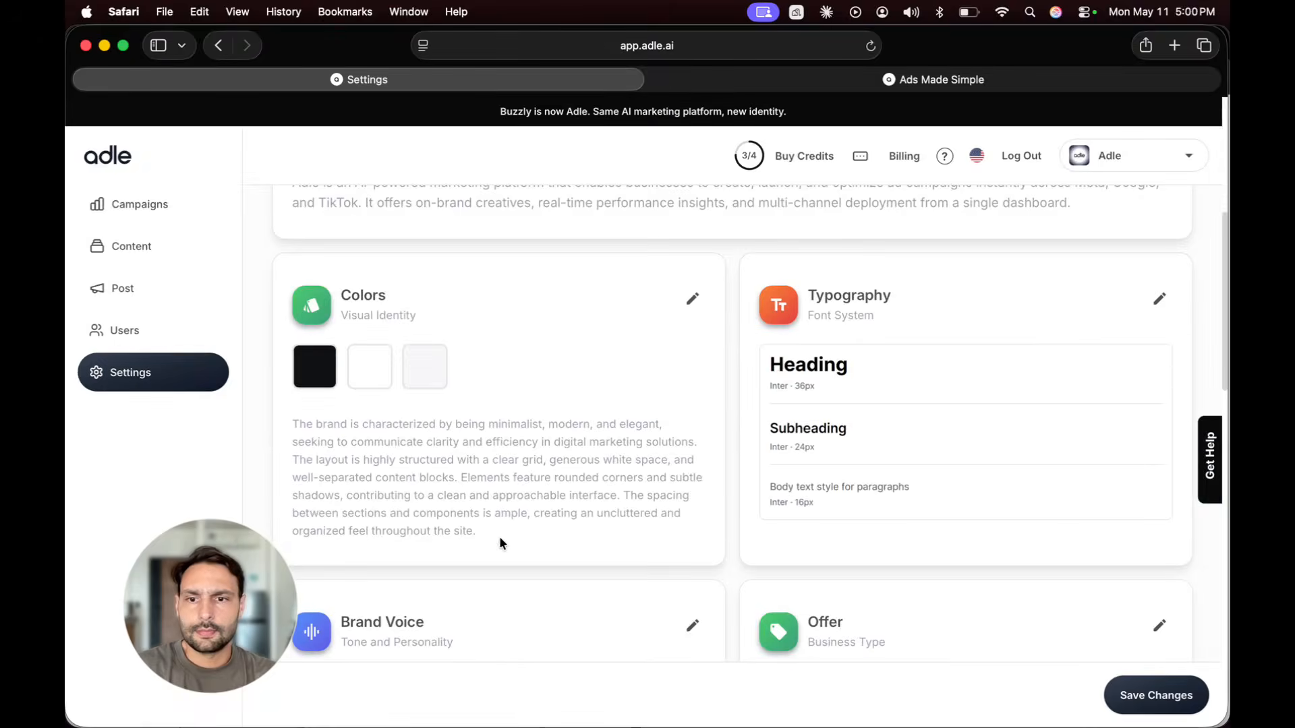
scroll(500, 543, "up", 3)
scroll(496, 537, "down", 3)
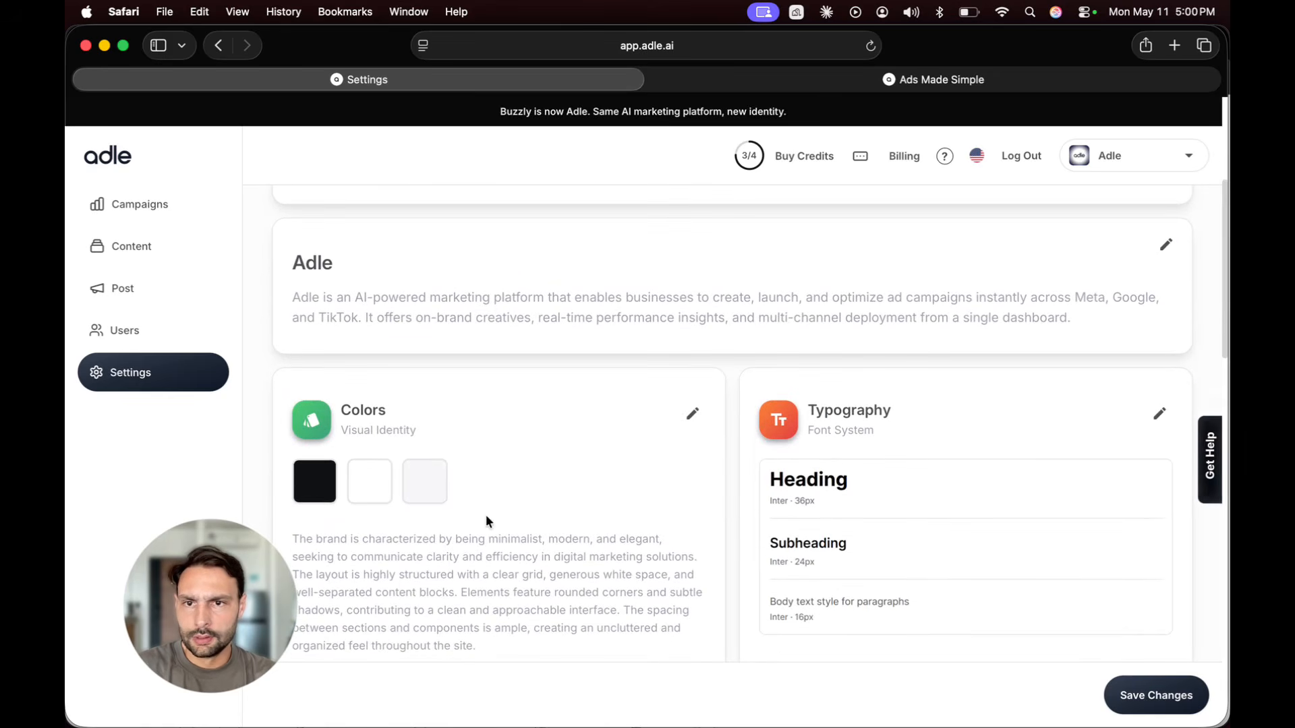
scroll(551, 379, "down", 3)
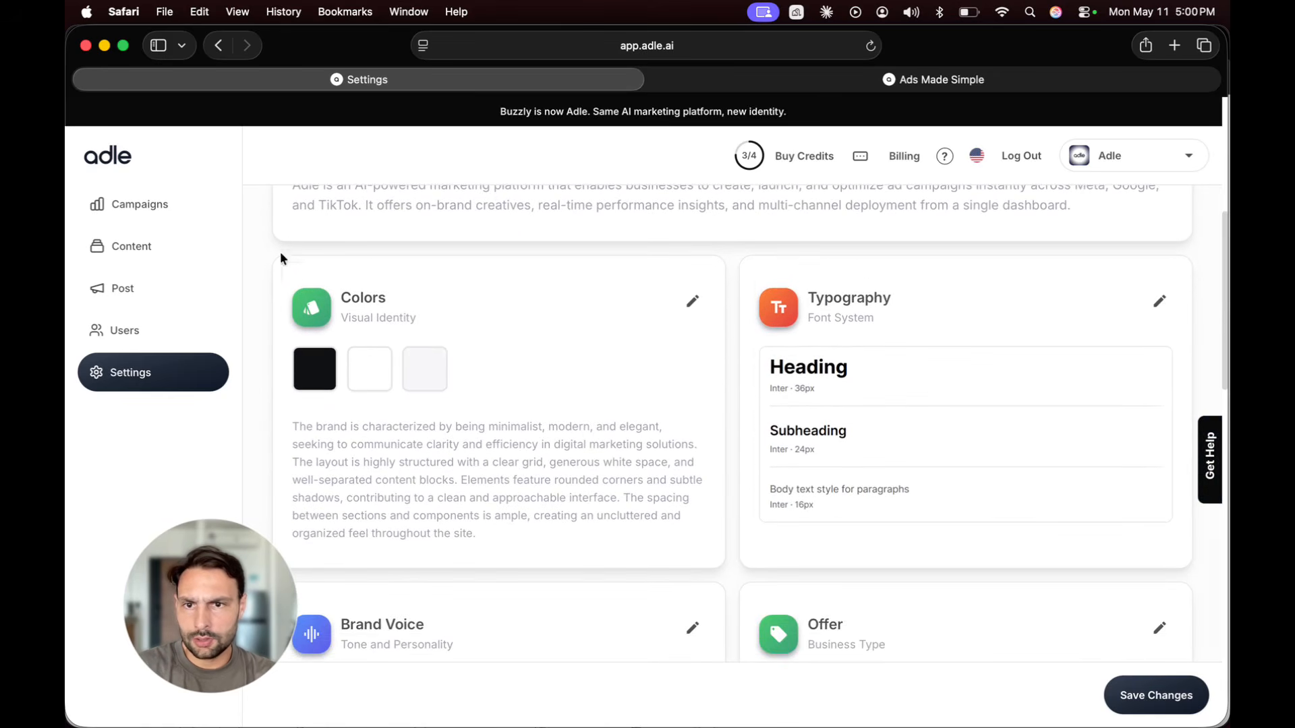
scroll(508, 418, "down", 1)
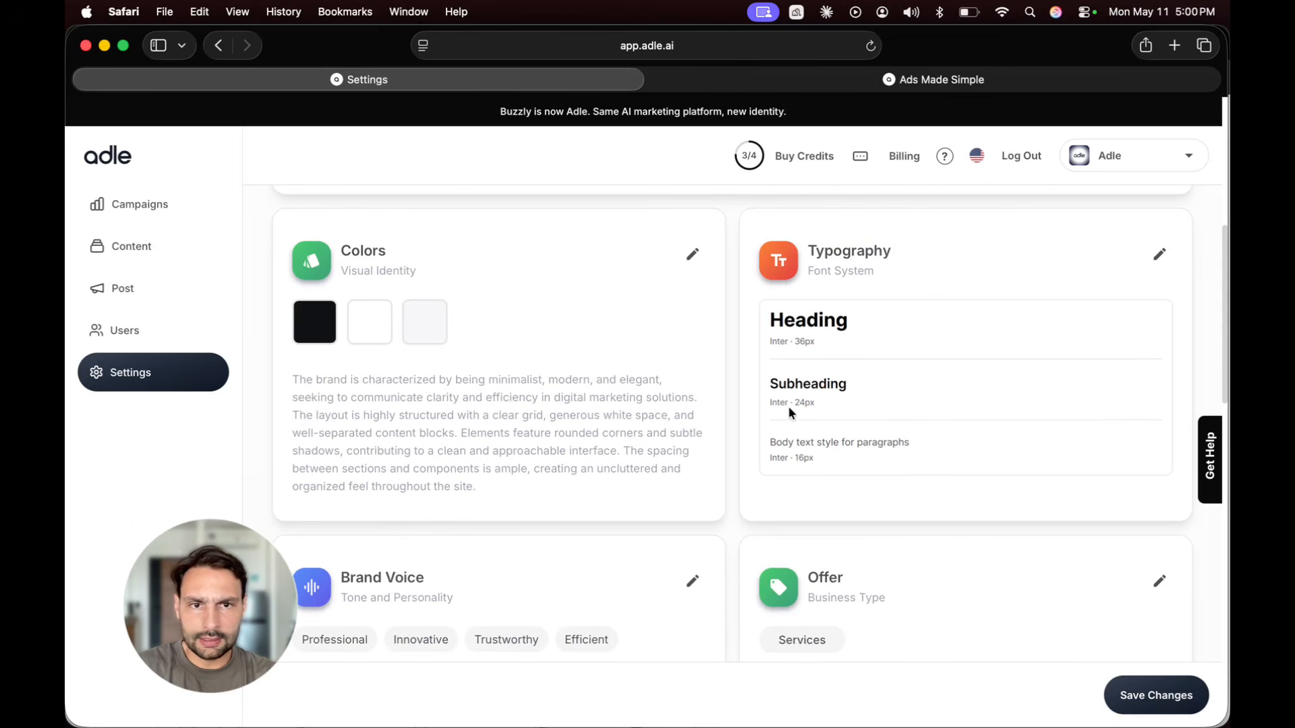
scroll(527, 510, "down", 5)
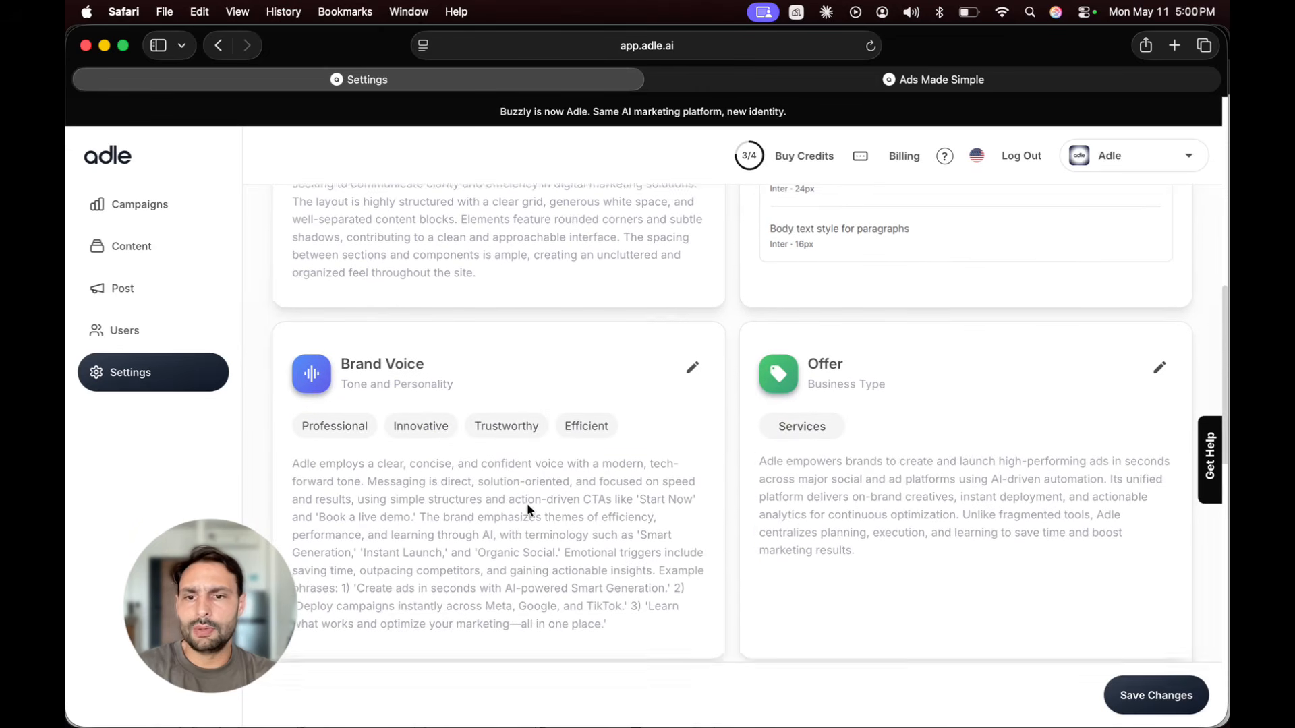
scroll(742, 439, "down", 1)
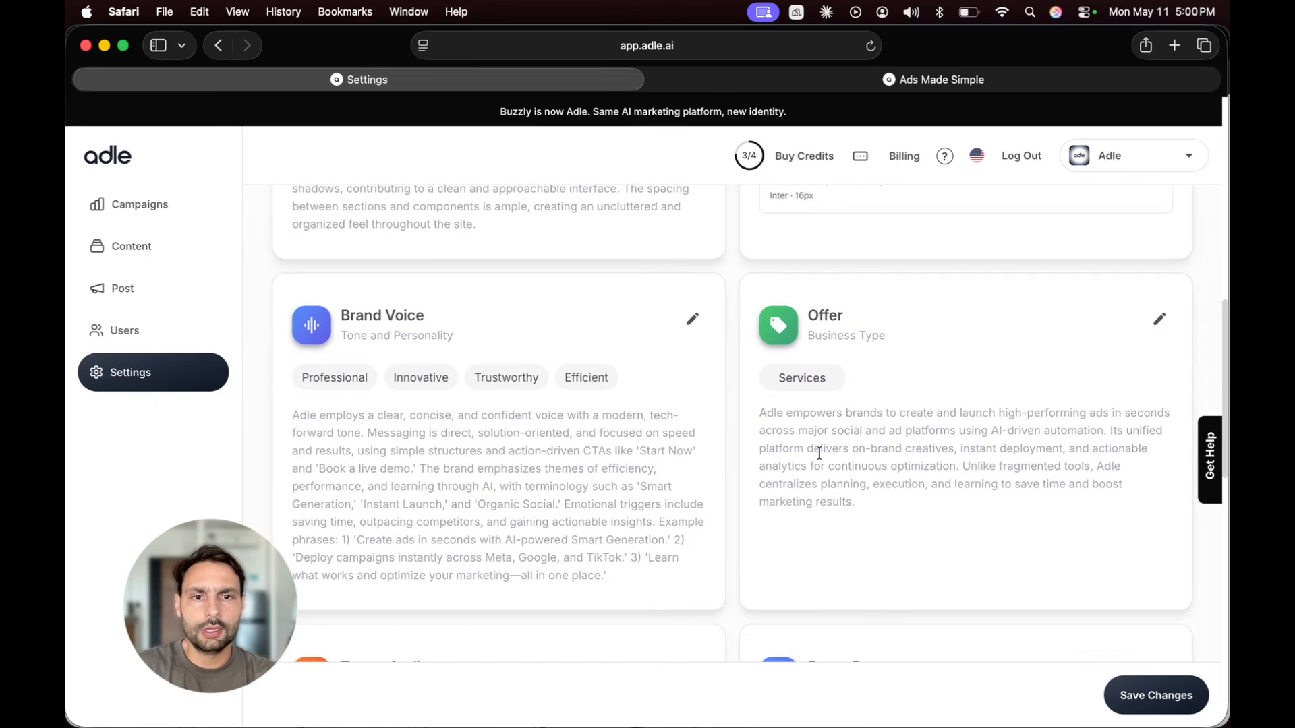
scroll(825, 477, "down", 6)
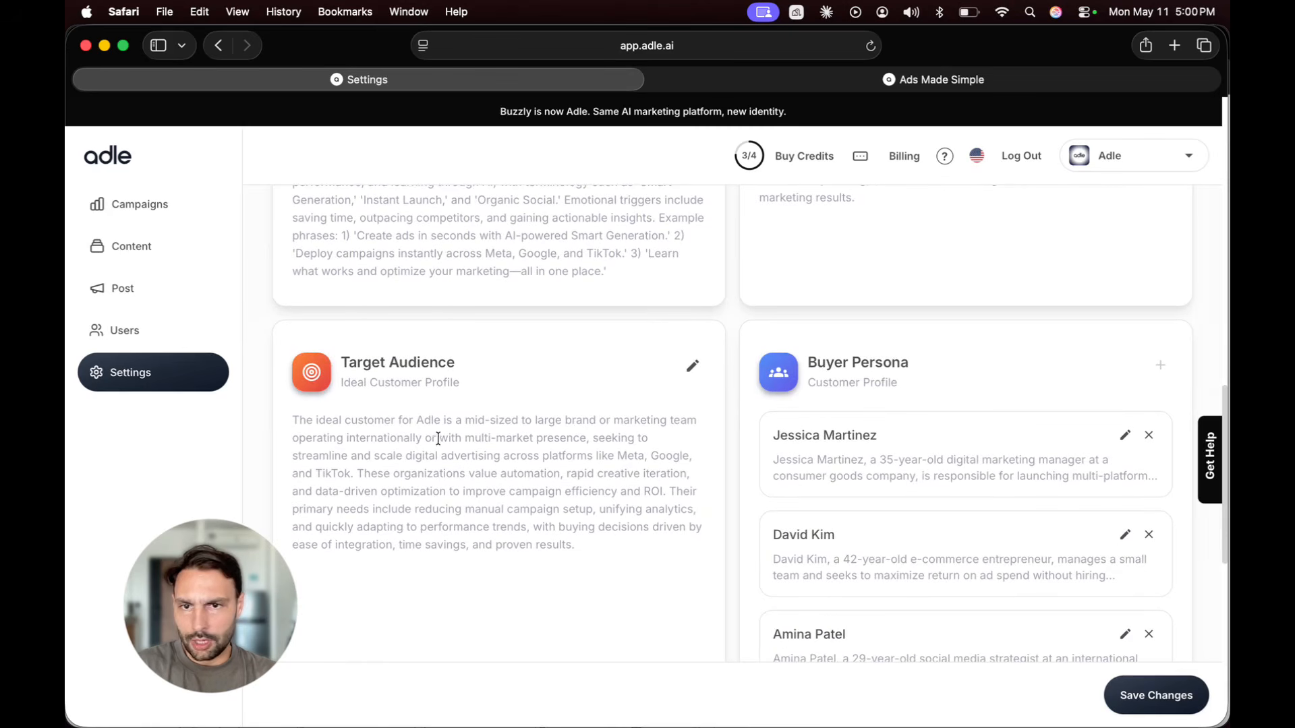
scroll(771, 520, "down", 1)
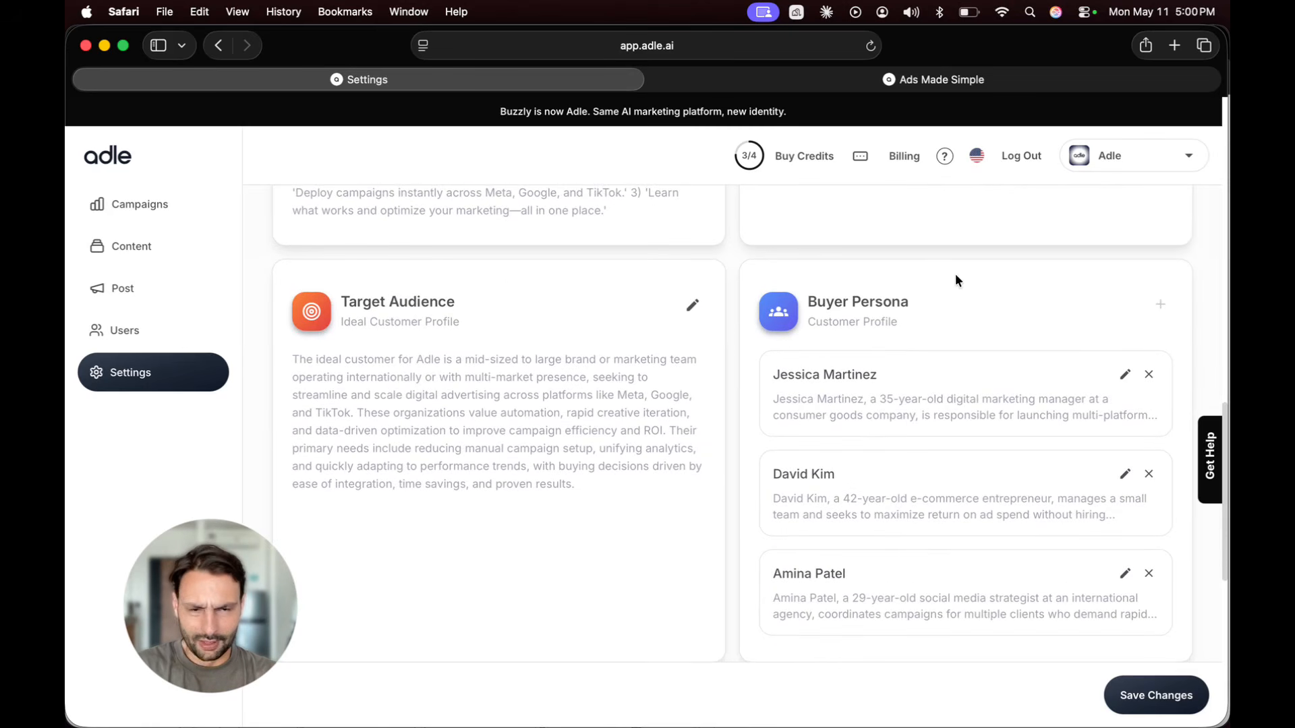
scroll(836, 382, "down", 6)
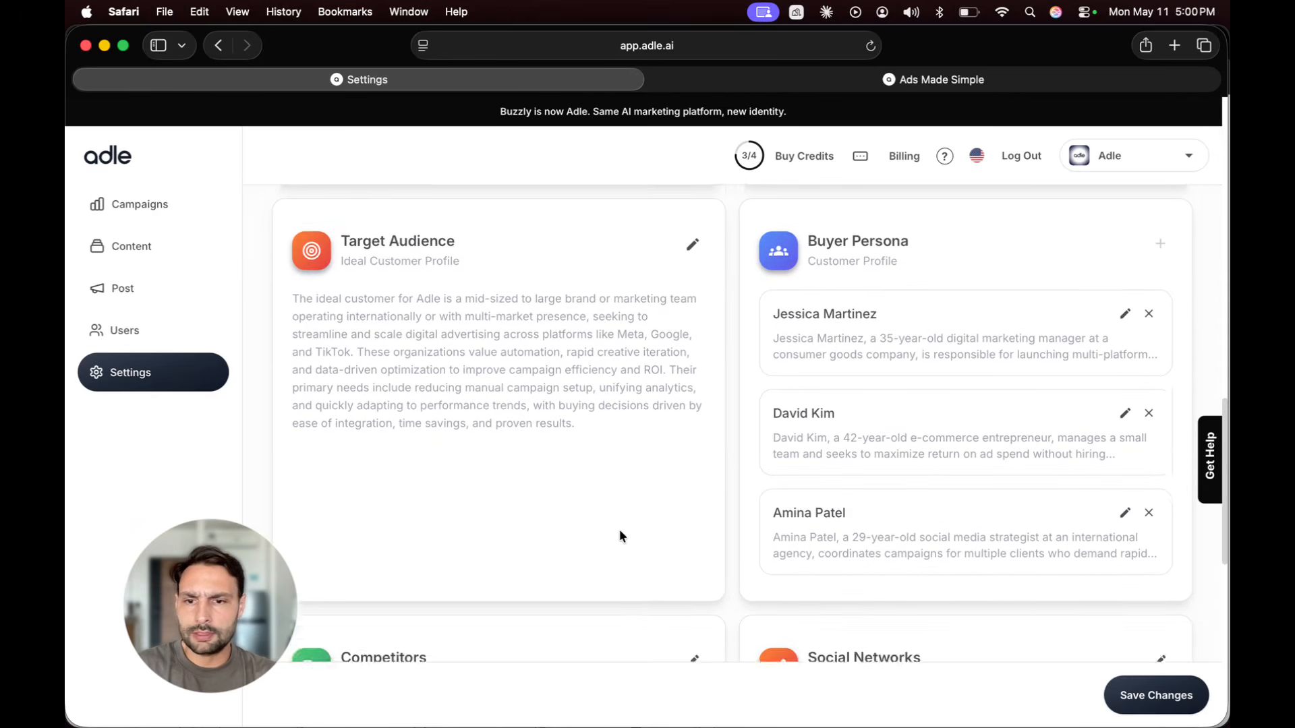
scroll(616, 480, "down", 7)
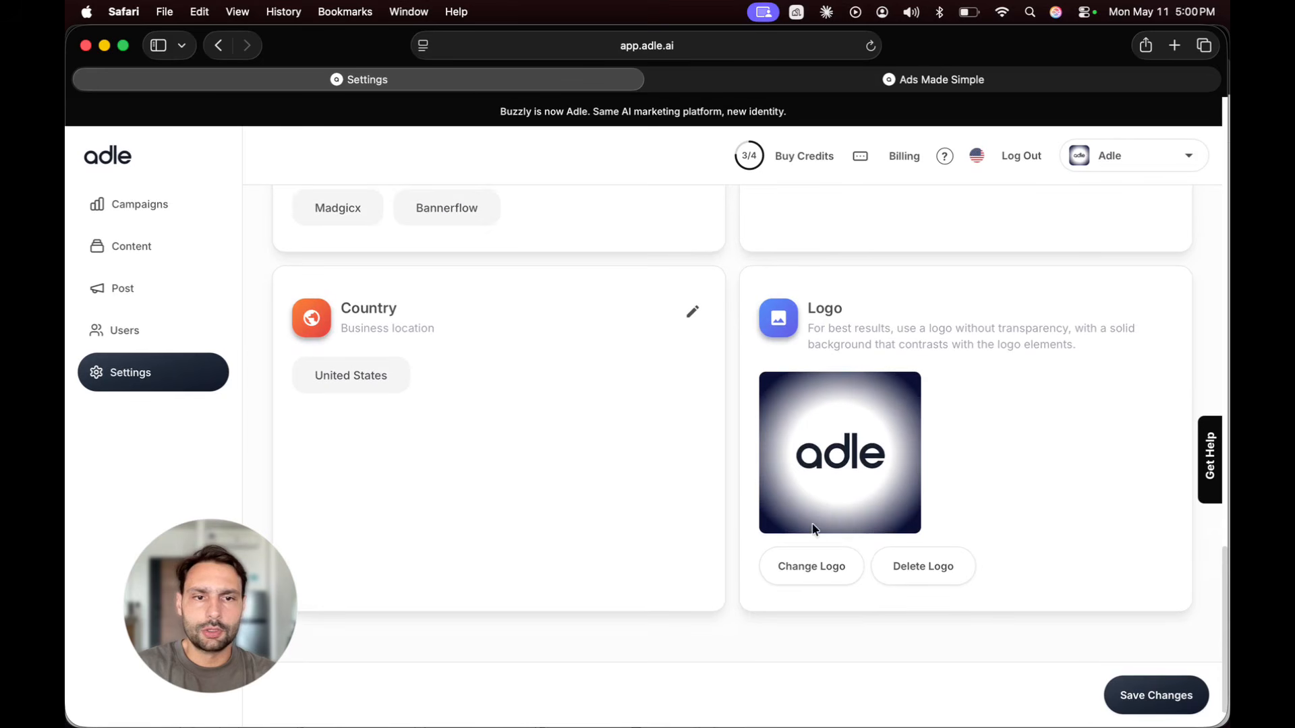
Save the brand settings and confirm that they serve as the basis for generating campaigns.
left_click(1128, 706)
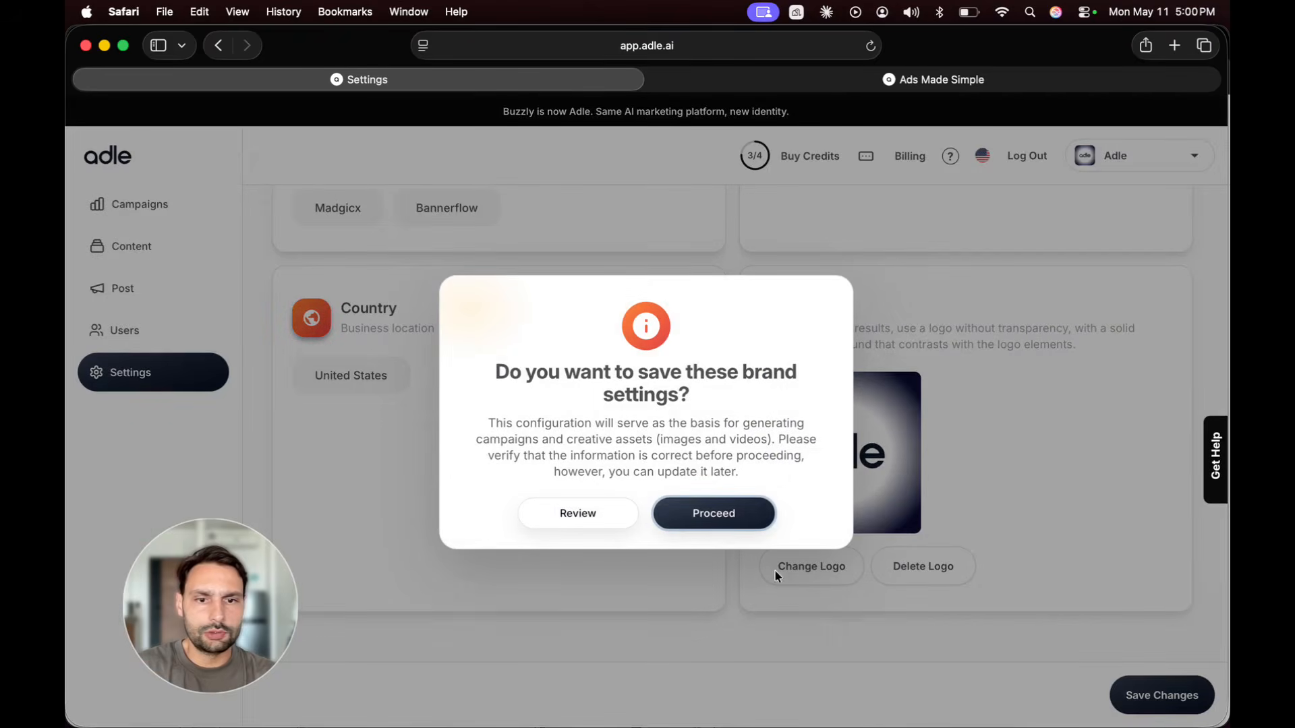
left_click(720, 514)
left_click(650, 465)
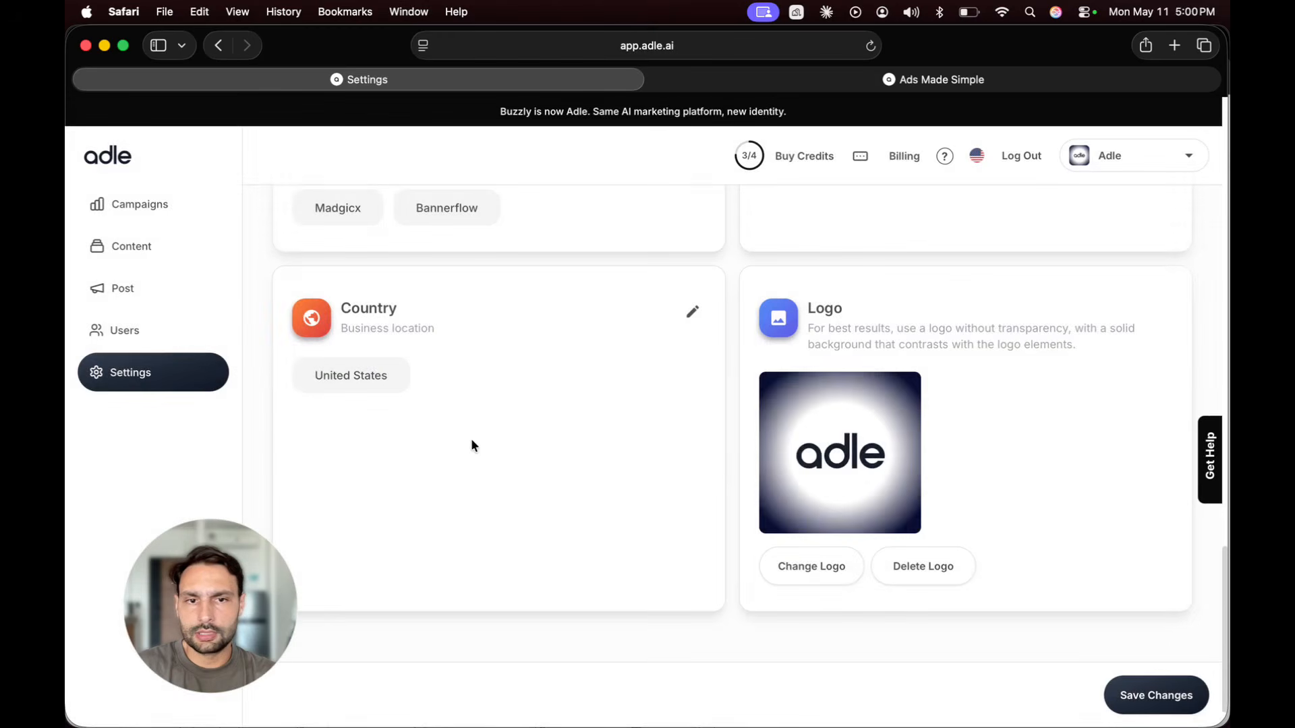
Open the content library and start creating new creatives with AI.
scroll(471, 445, "up", 9)
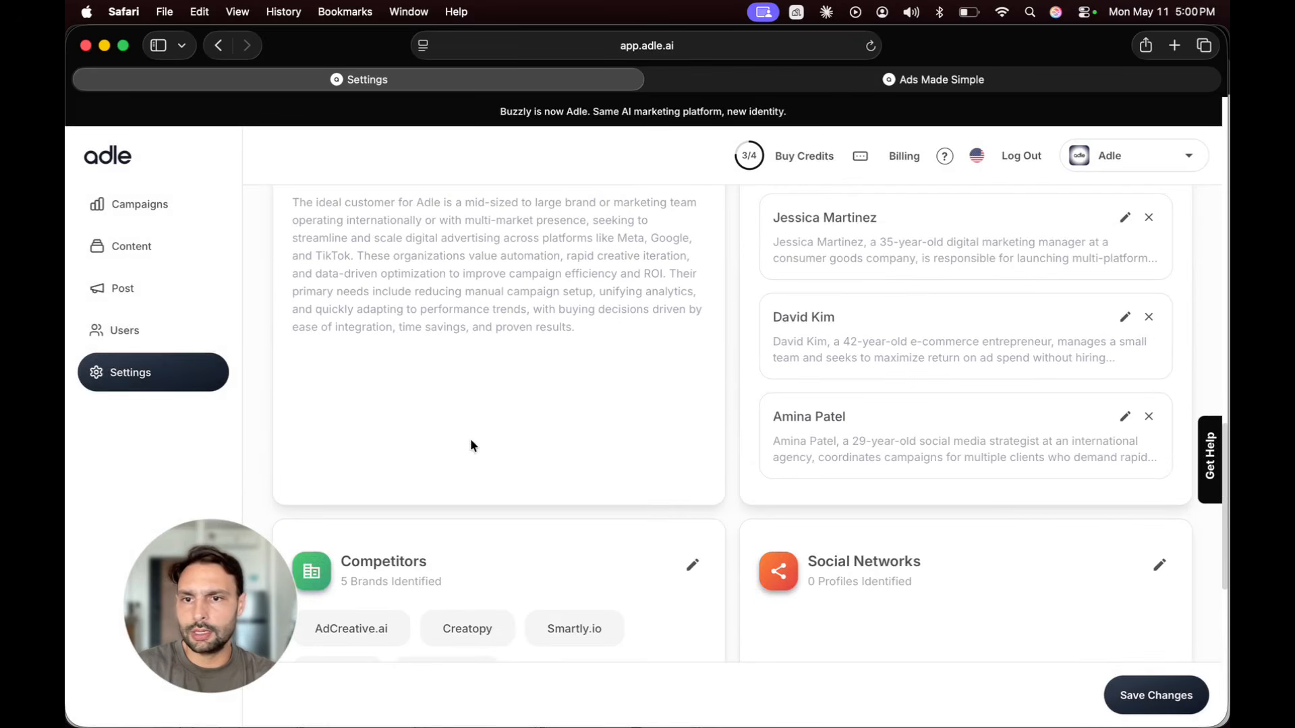
left_click(173, 252)
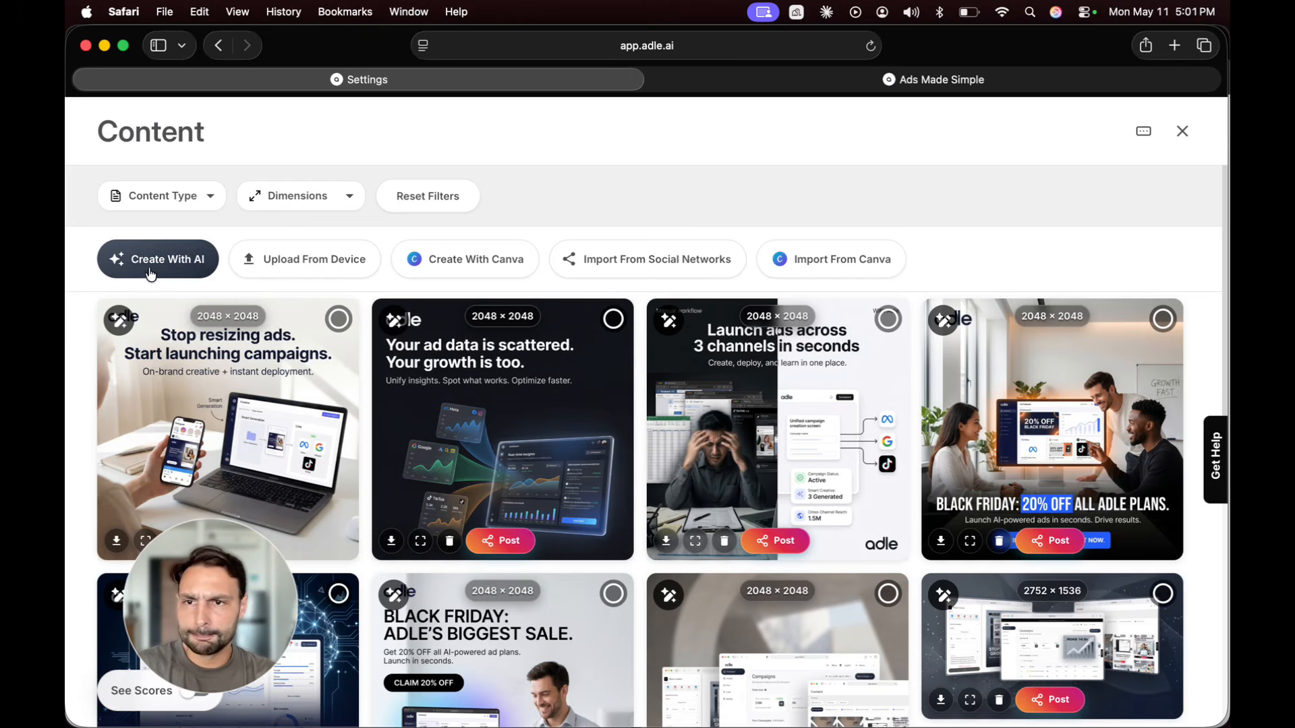
left_click(179, 267)
left_click_drag(227, 667, 1093, 664)
left_click(1087, 664)
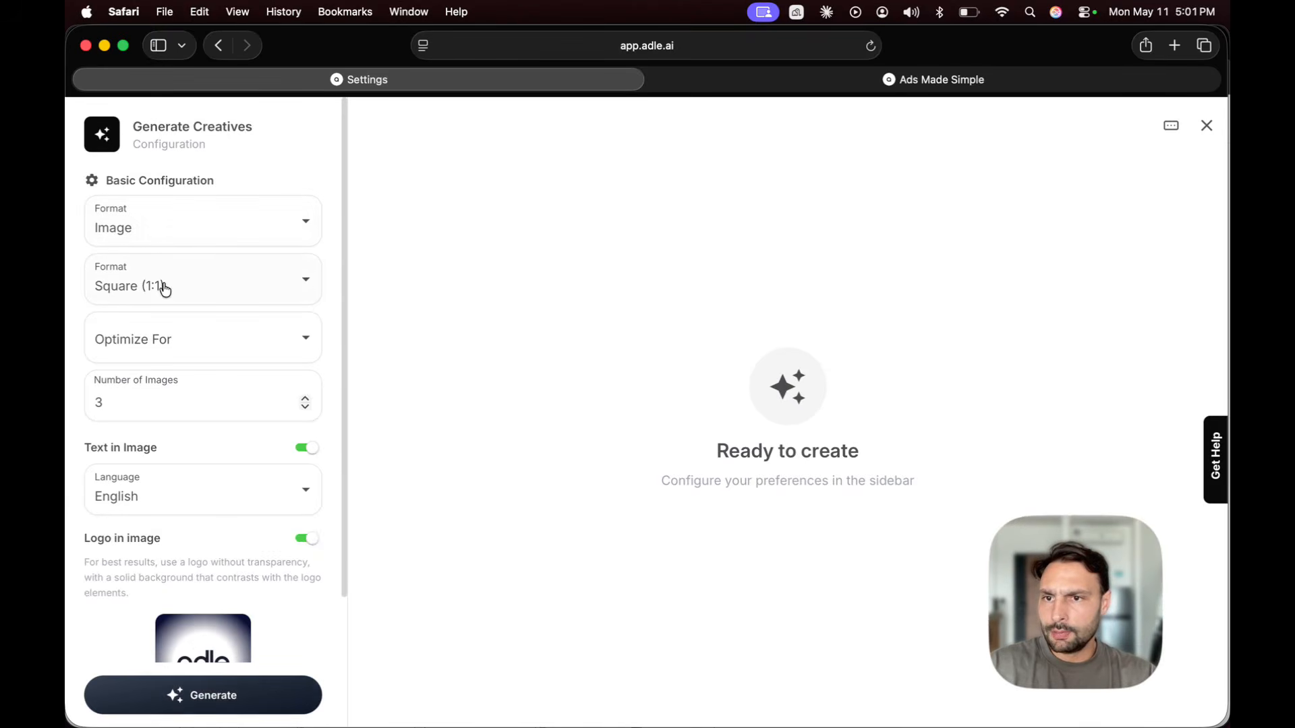
Optimize the image creatives for Meta and generate them, accepting the credit cost.
left_click(133, 356)
left_click(127, 384)
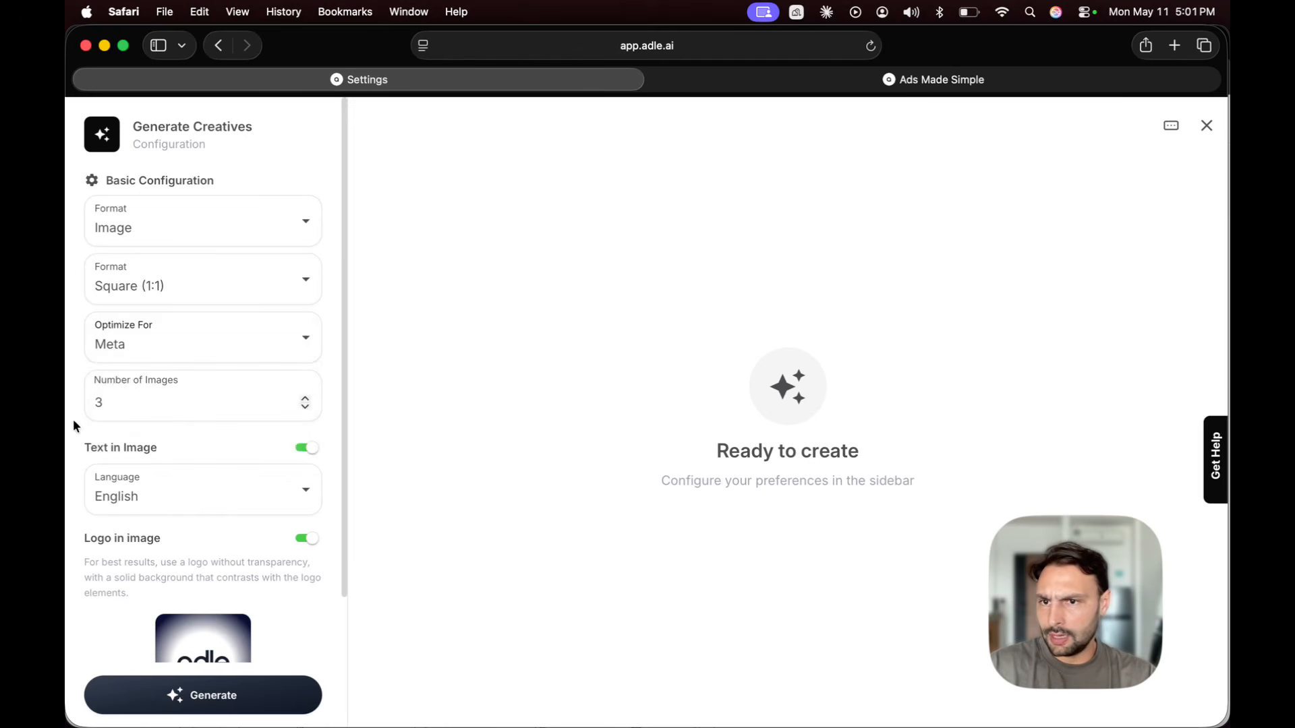
scroll(131, 435, "down", 3)
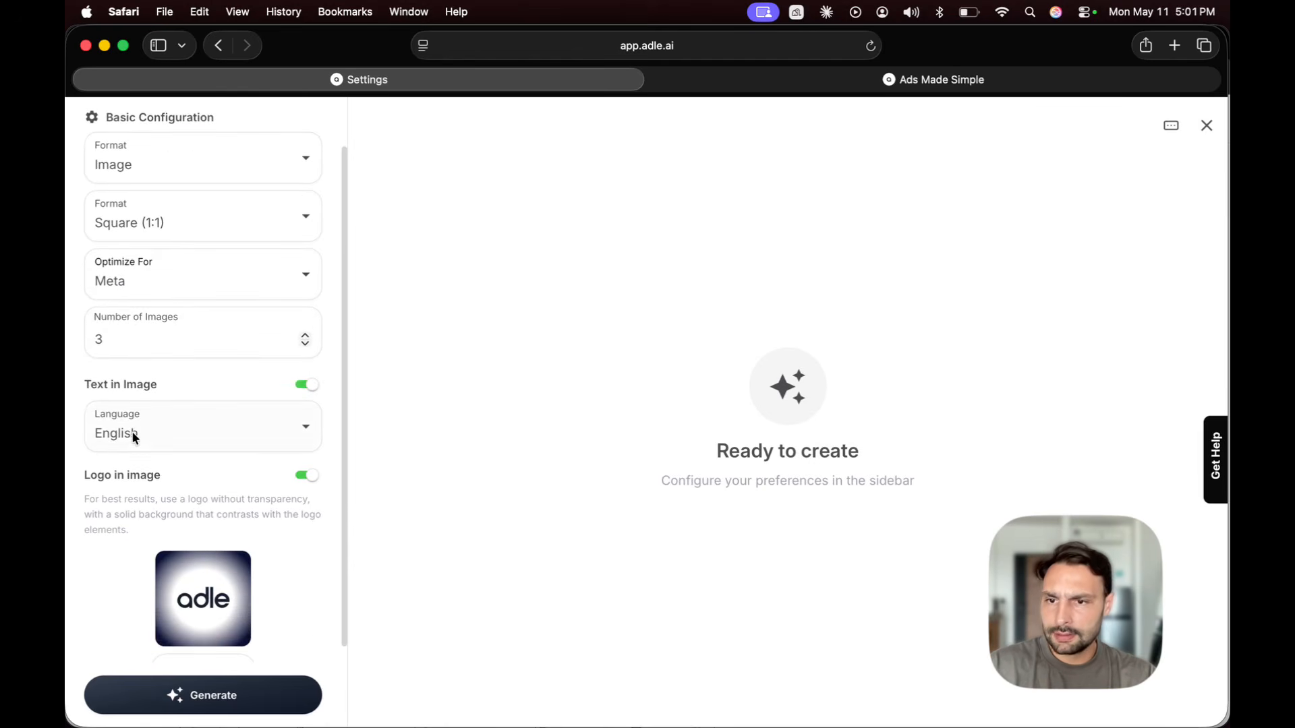
scroll(139, 469, "down", 2)
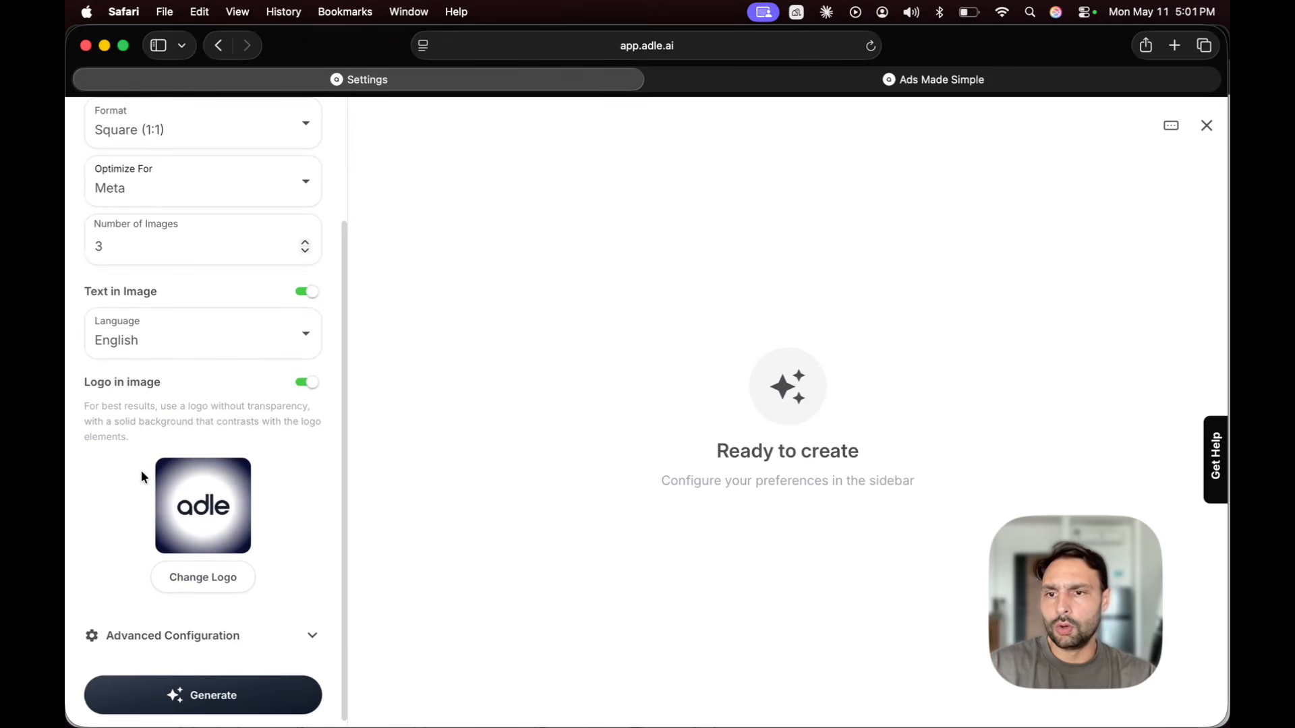
left_click(239, 708)
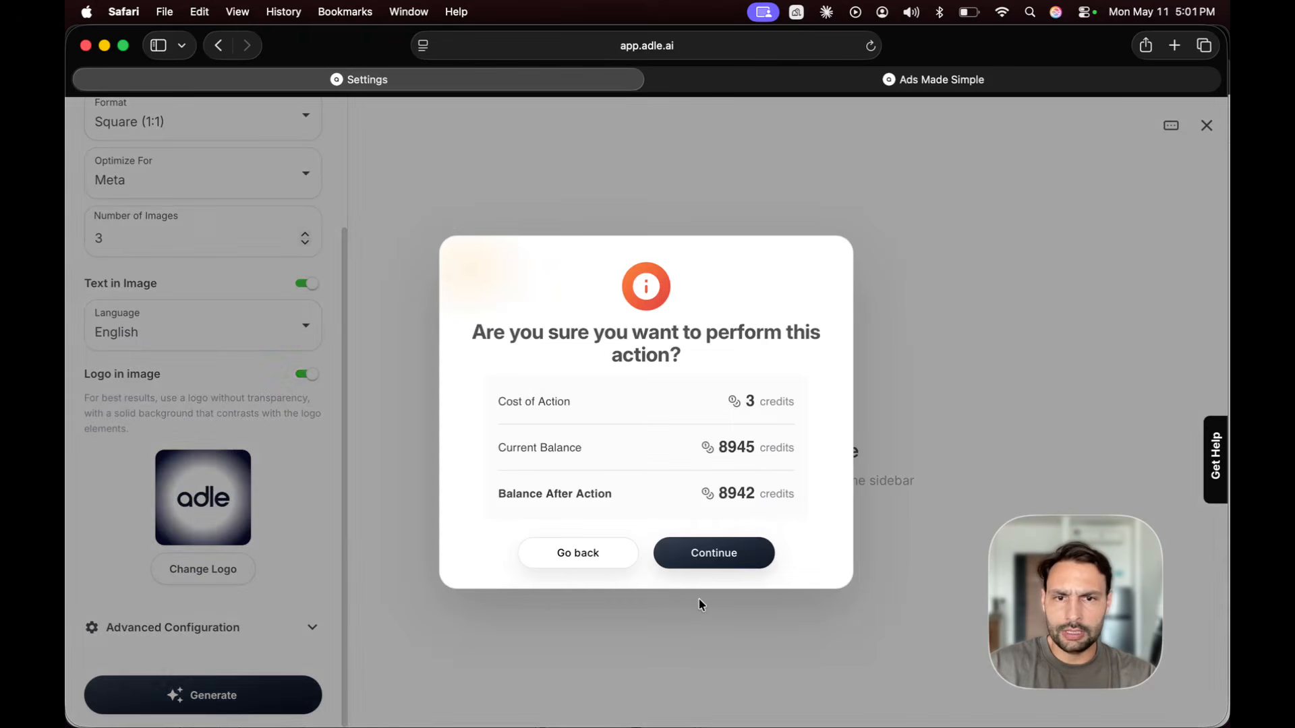
left_click(715, 549)
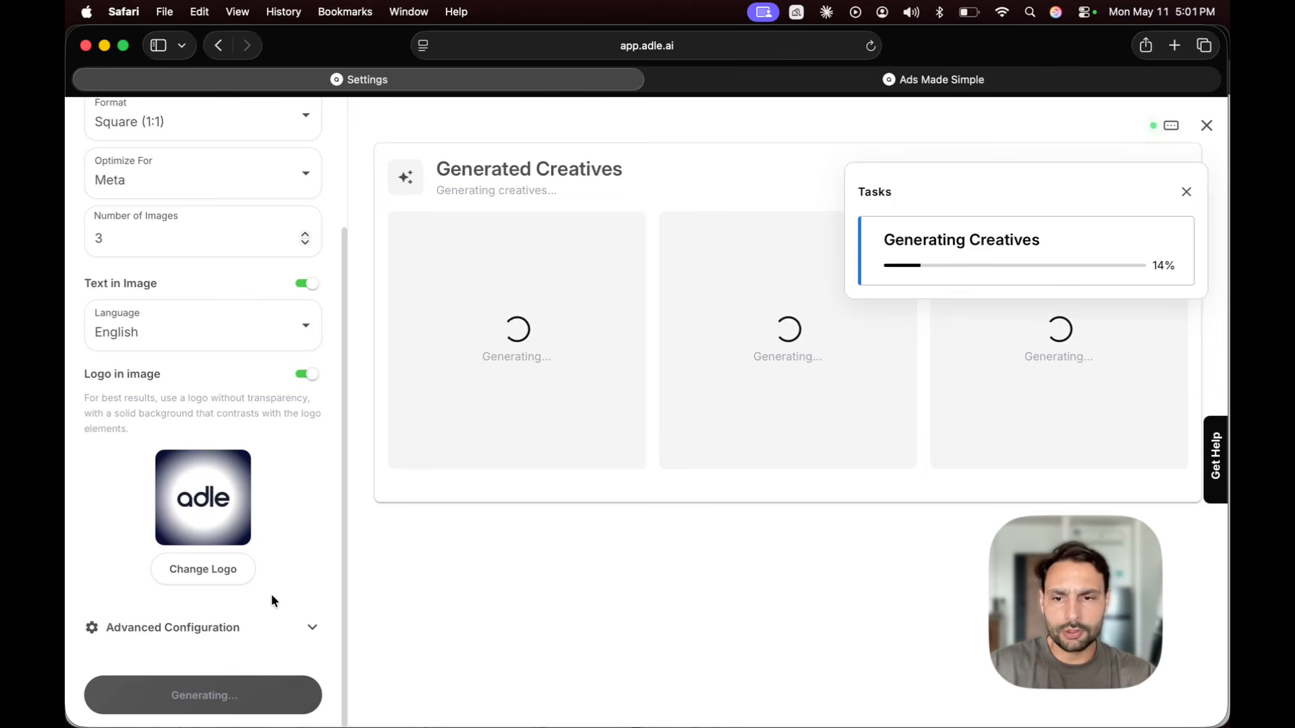
Examine the advanced configuration options, including reference ad, localization, instructions, brand look and feel, and service URL.
scroll(281, 586, "up", 1)
scroll(282, 586, "down", 1)
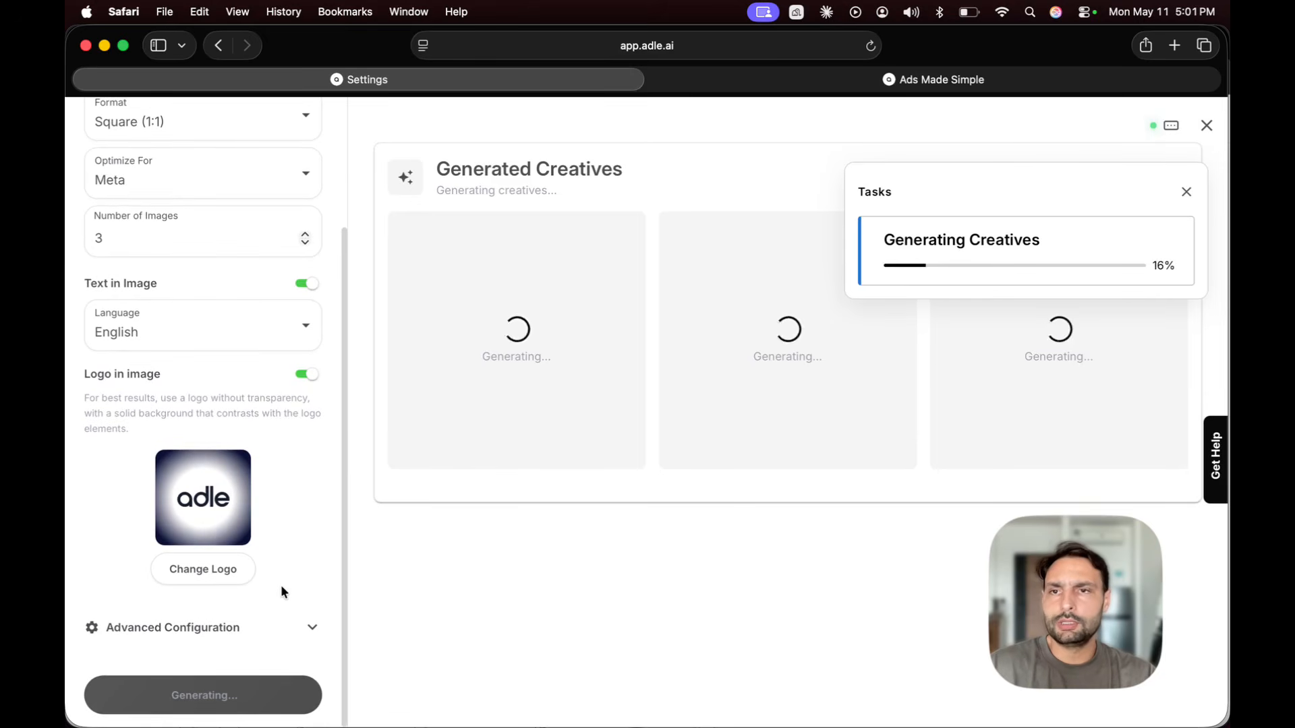
left_click(250, 632)
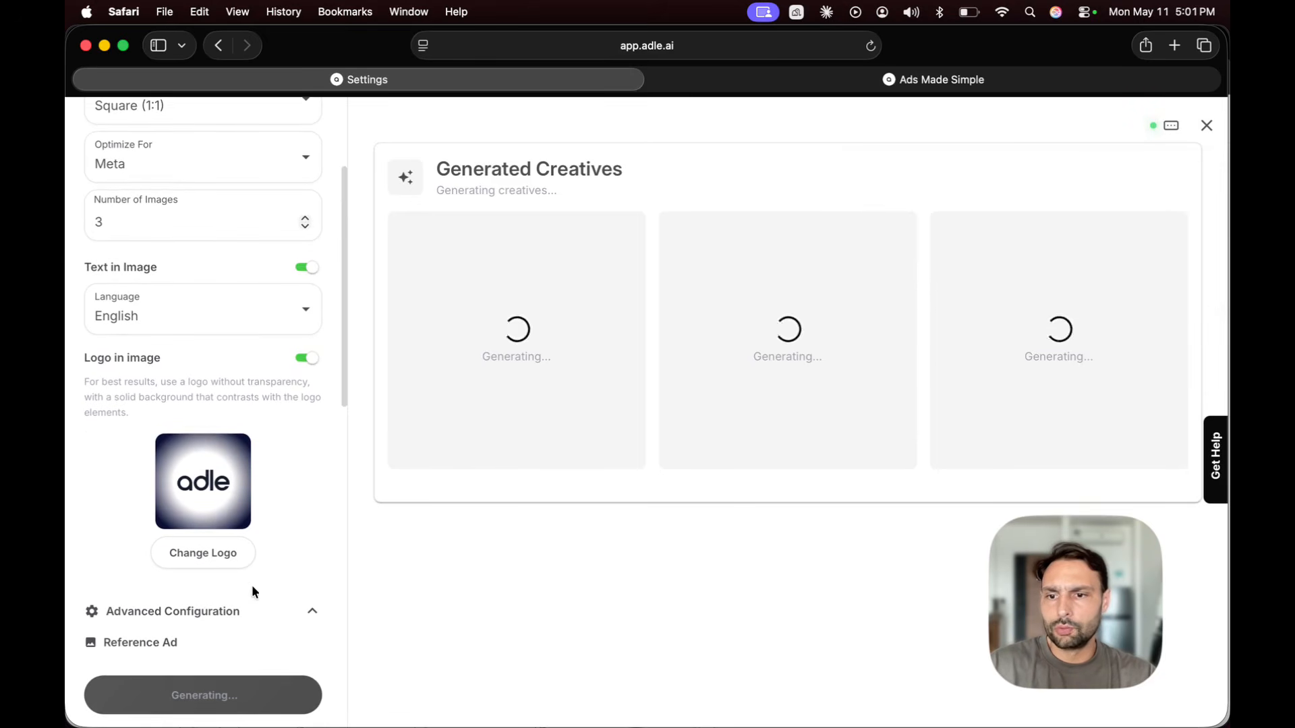
scroll(252, 585, "down", 6)
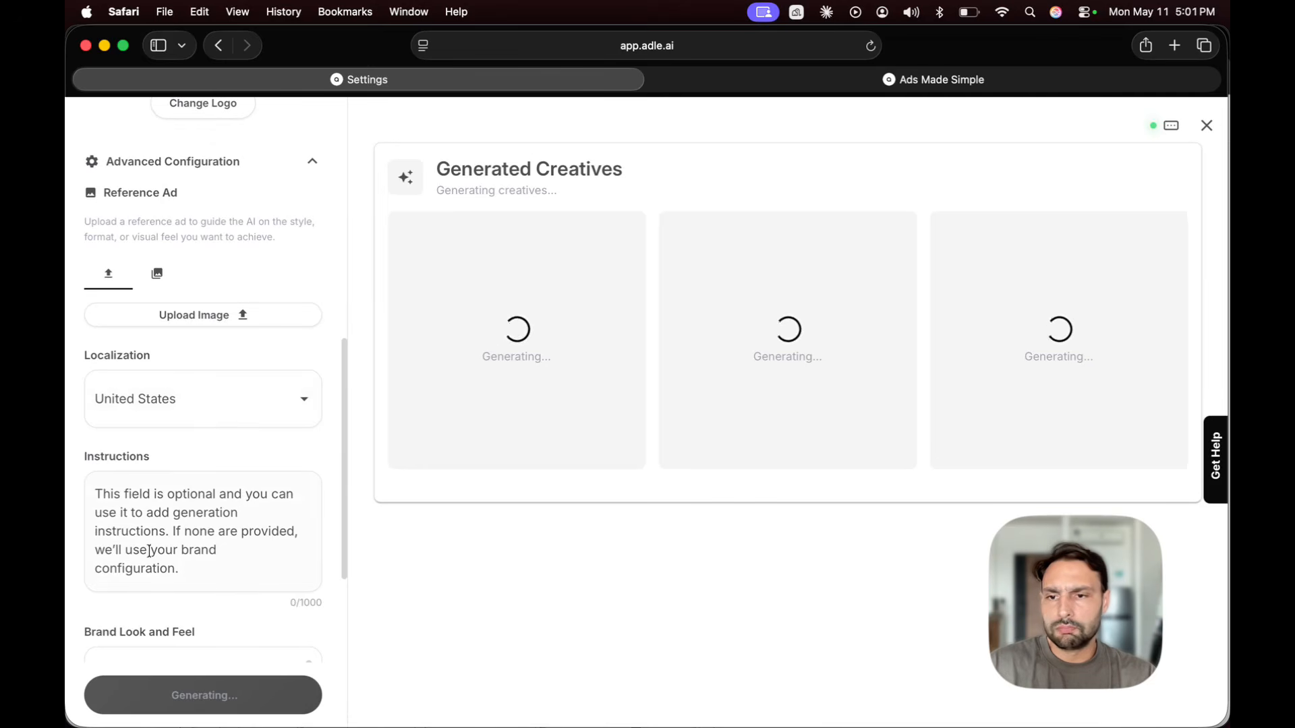
scroll(165, 550, "down", 4)
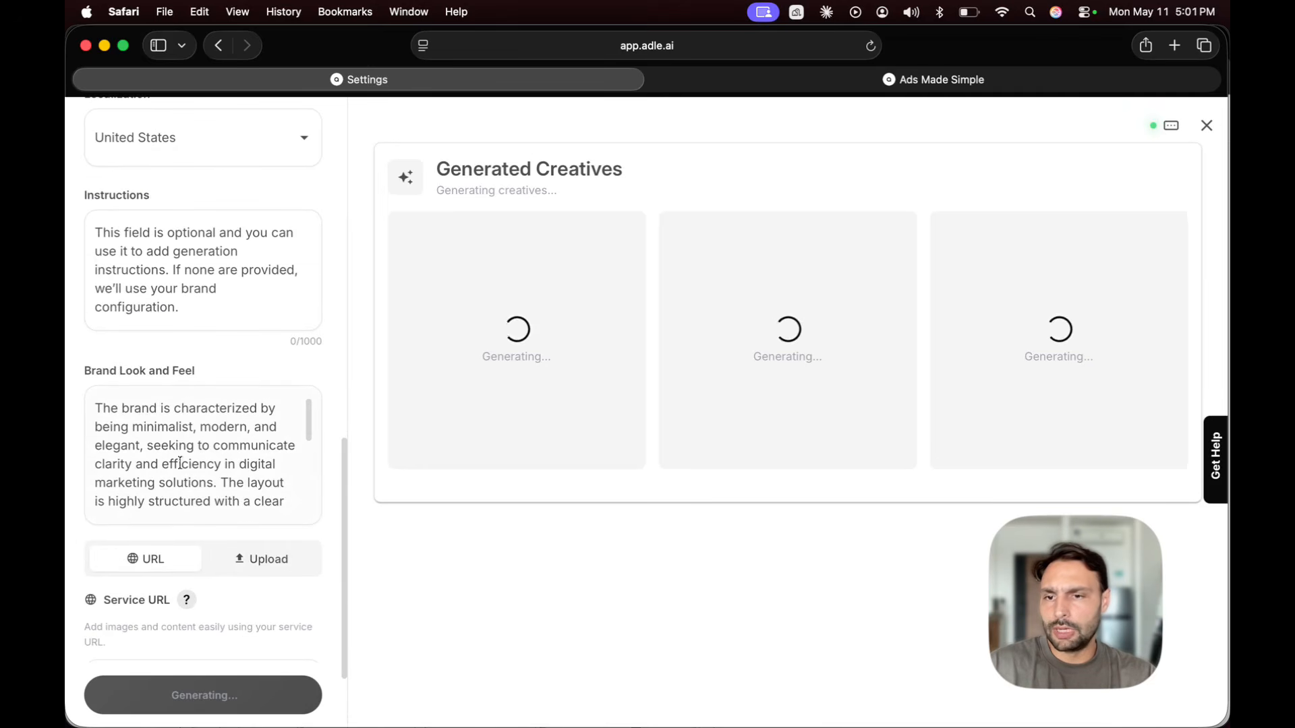
scroll(202, 486, "down", 5)
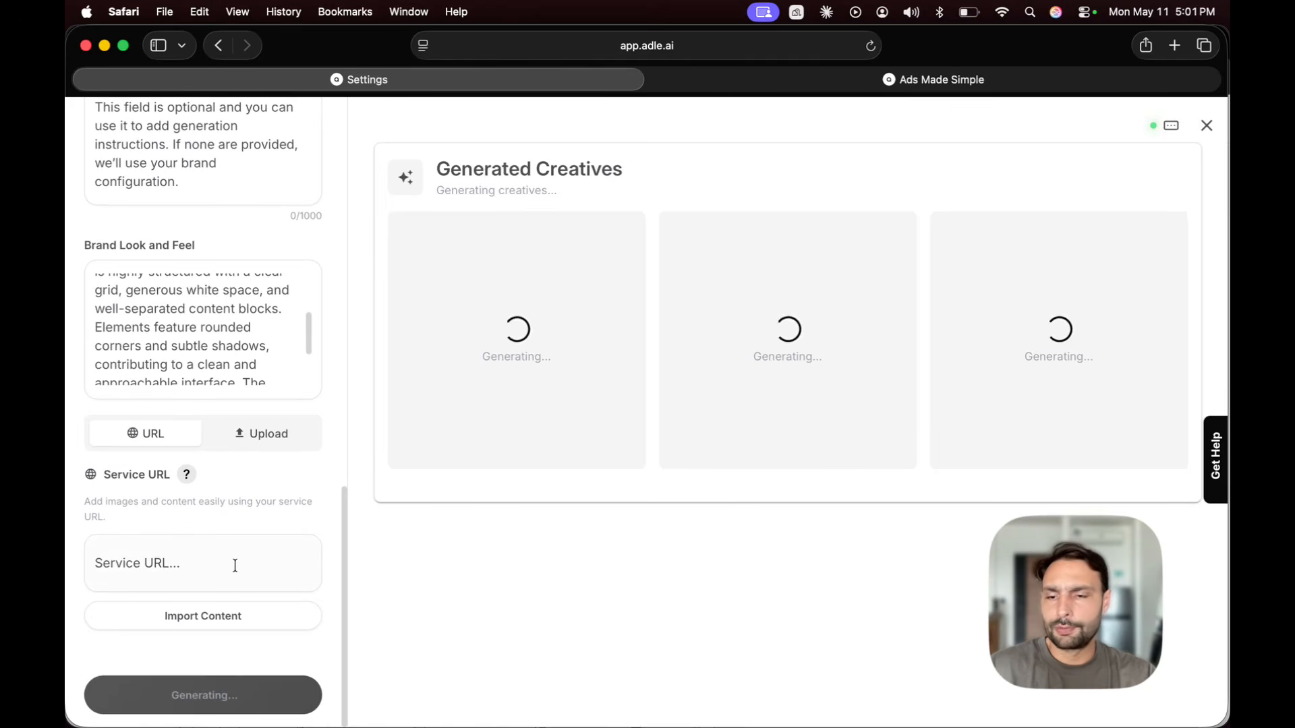
scroll(249, 507, "up", 10)
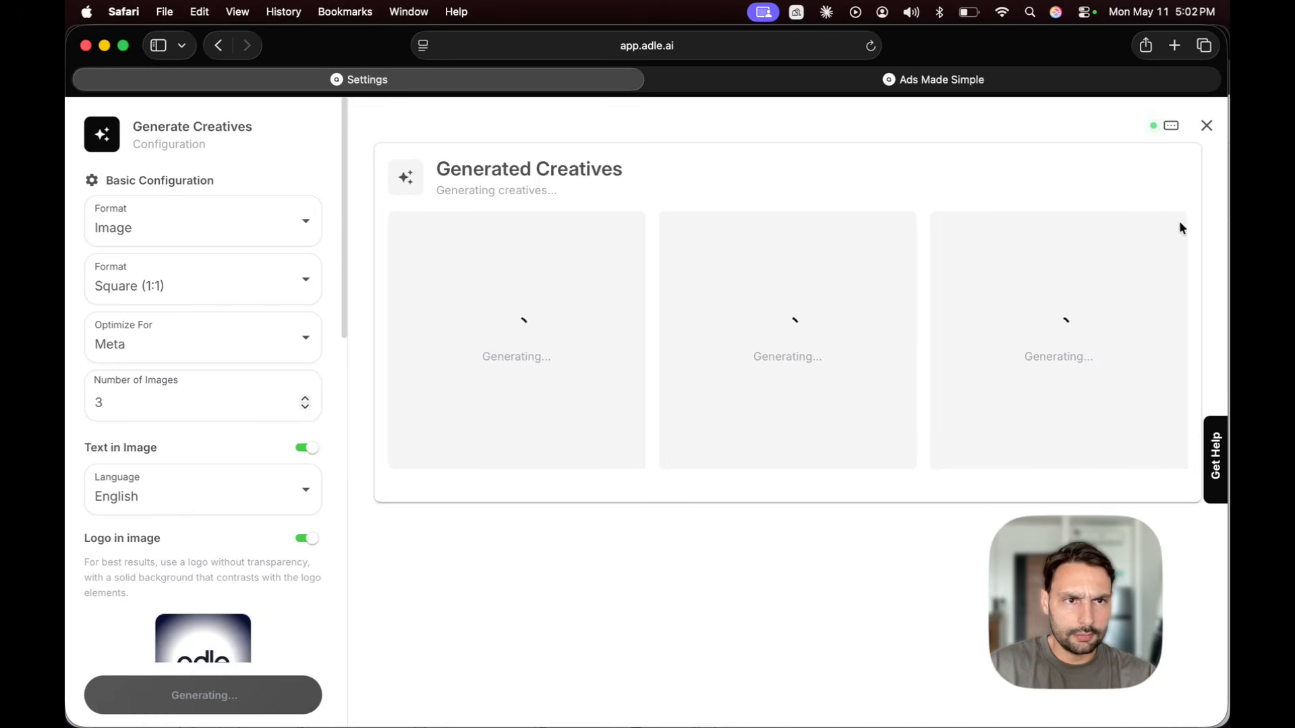
Dismiss the task notice and view the "Launch Ads Before Your Coffee Gets Cold" and "Your Campaign Data" creatives at full size.
left_click_drag(1075, 600, 902, 601)
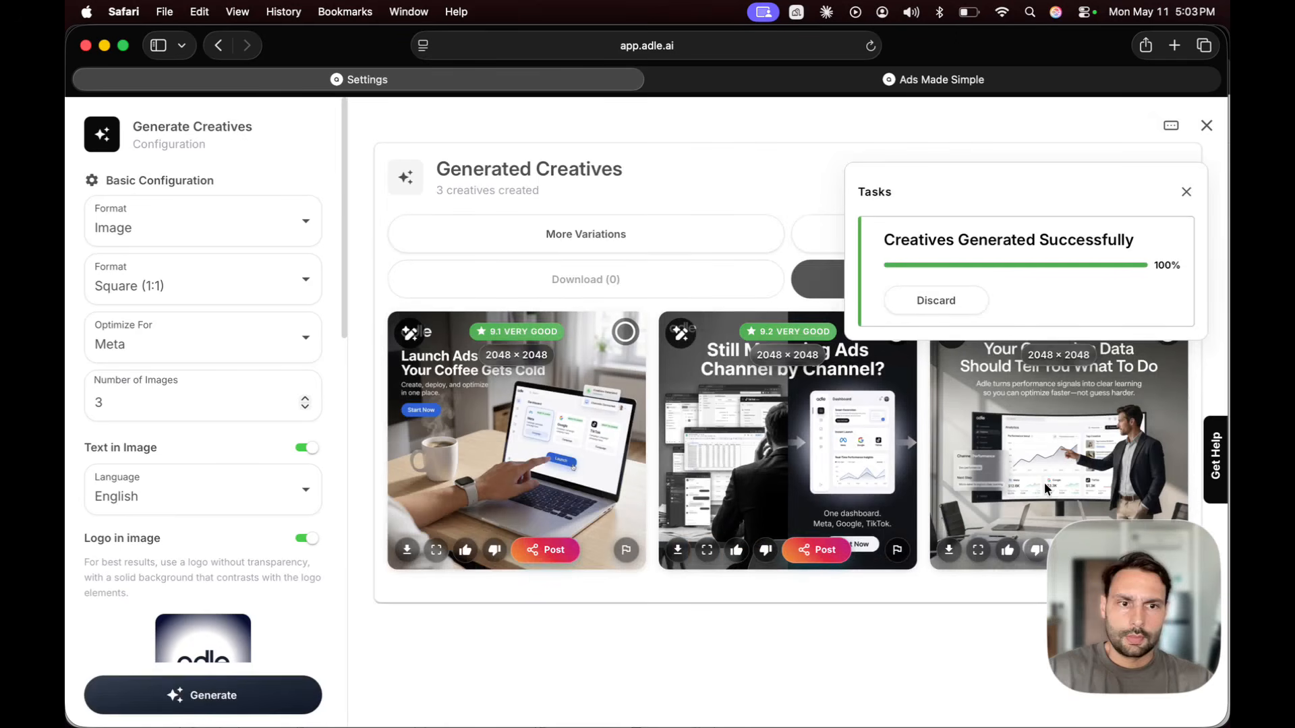
left_click(1185, 194)
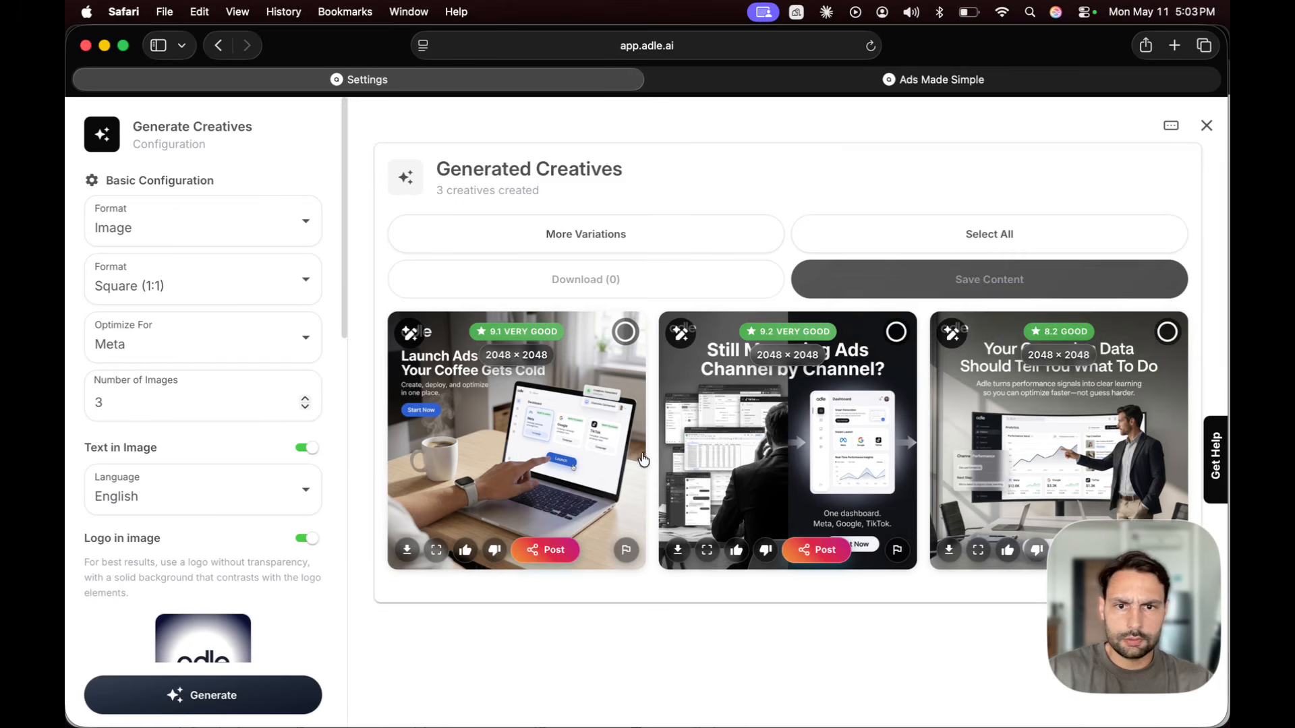
left_click(435, 557)
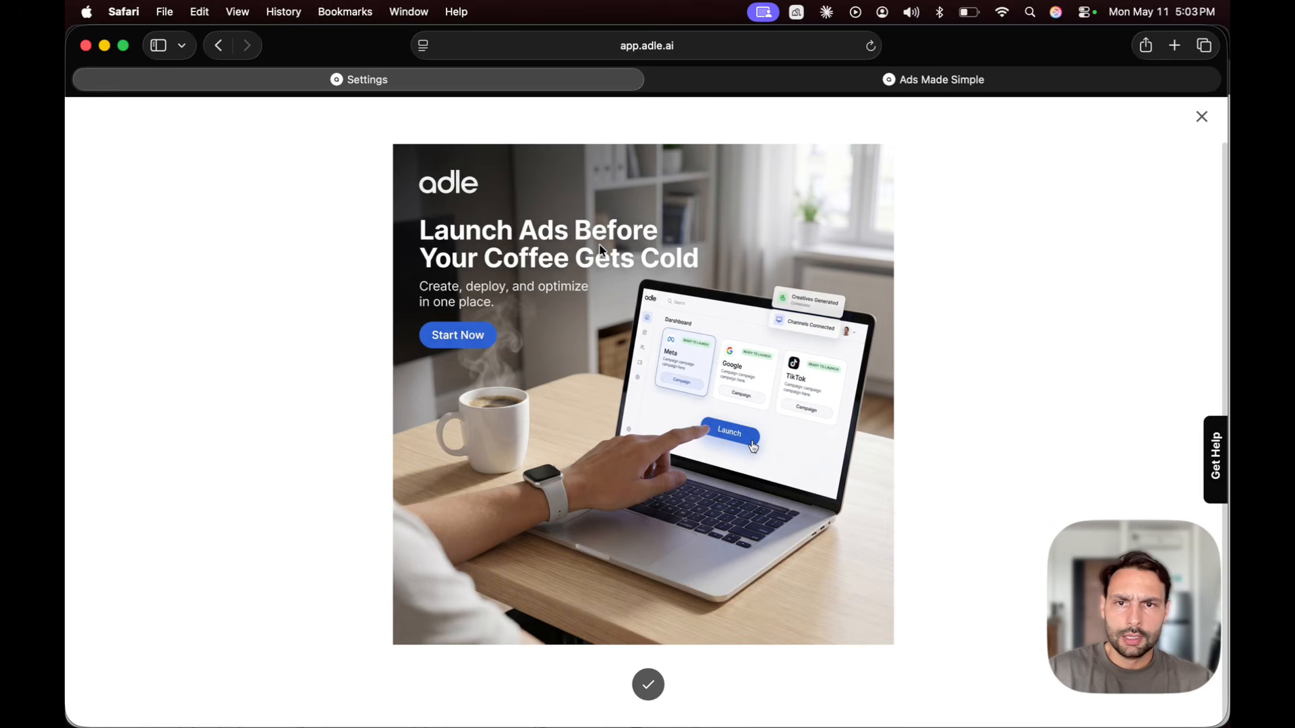
left_click(1212, 122)
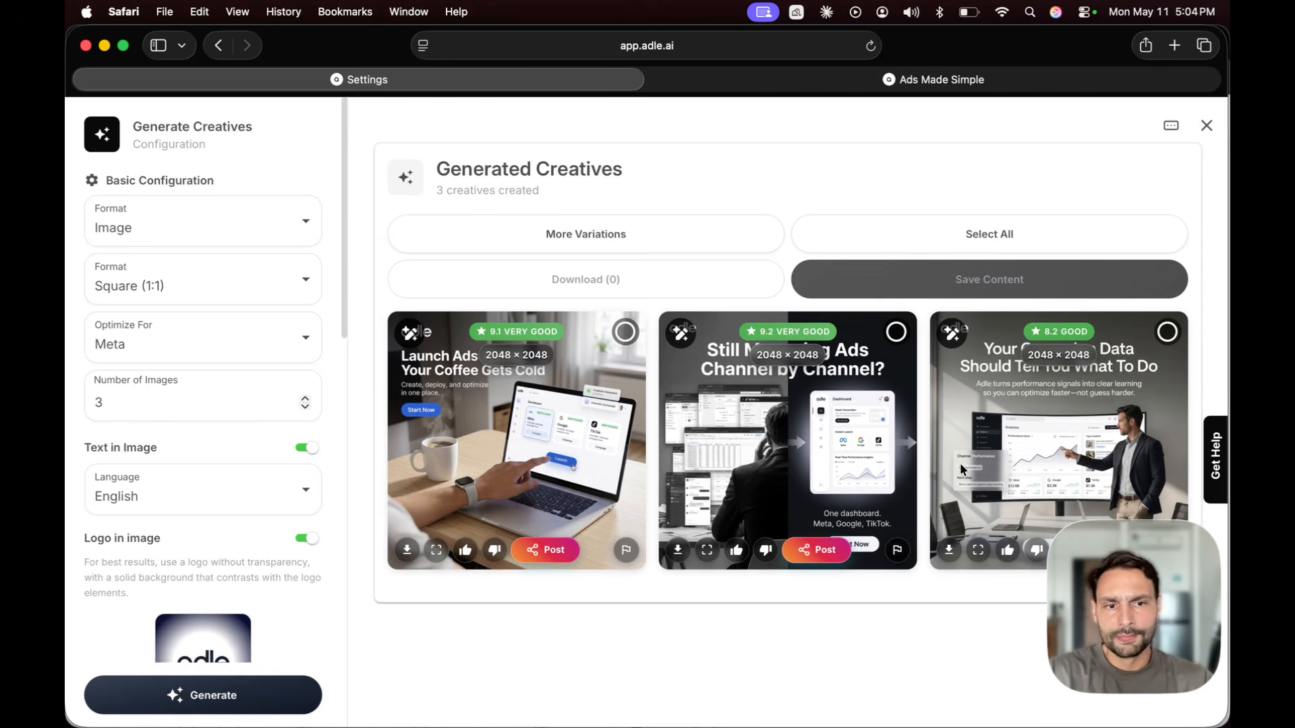
left_click(978, 550)
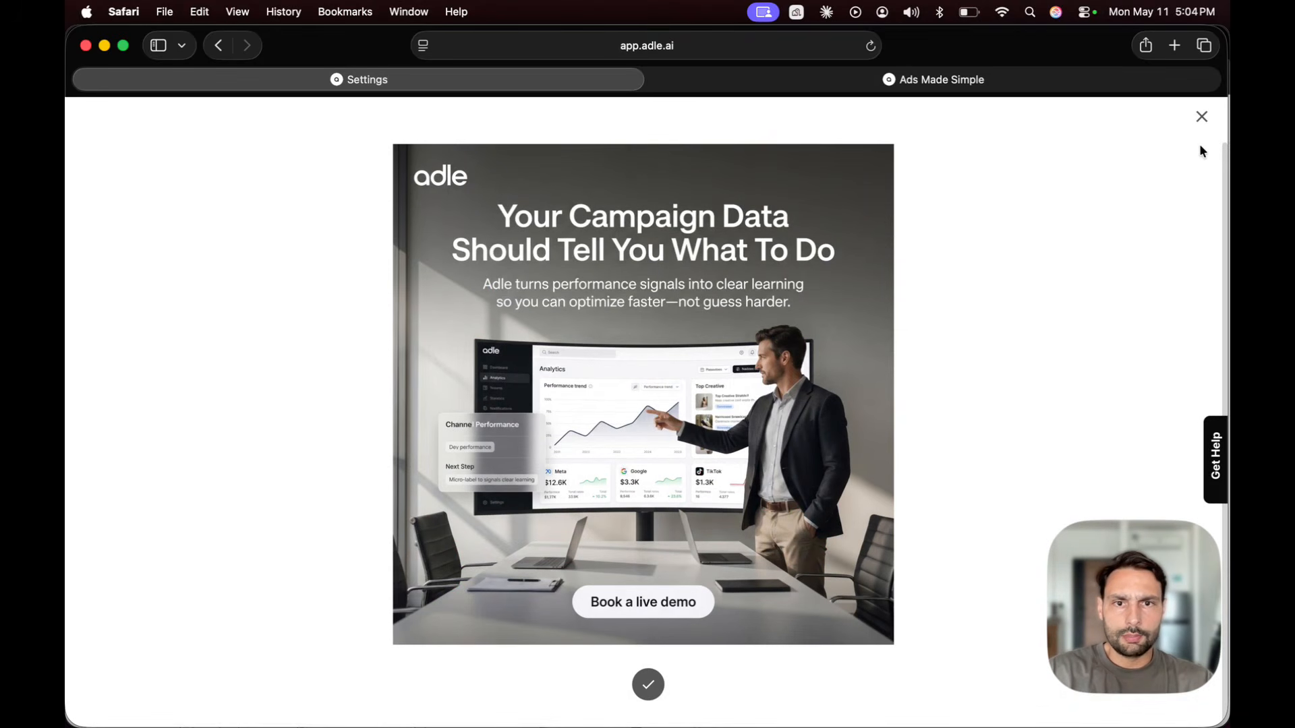
left_click(1201, 118)
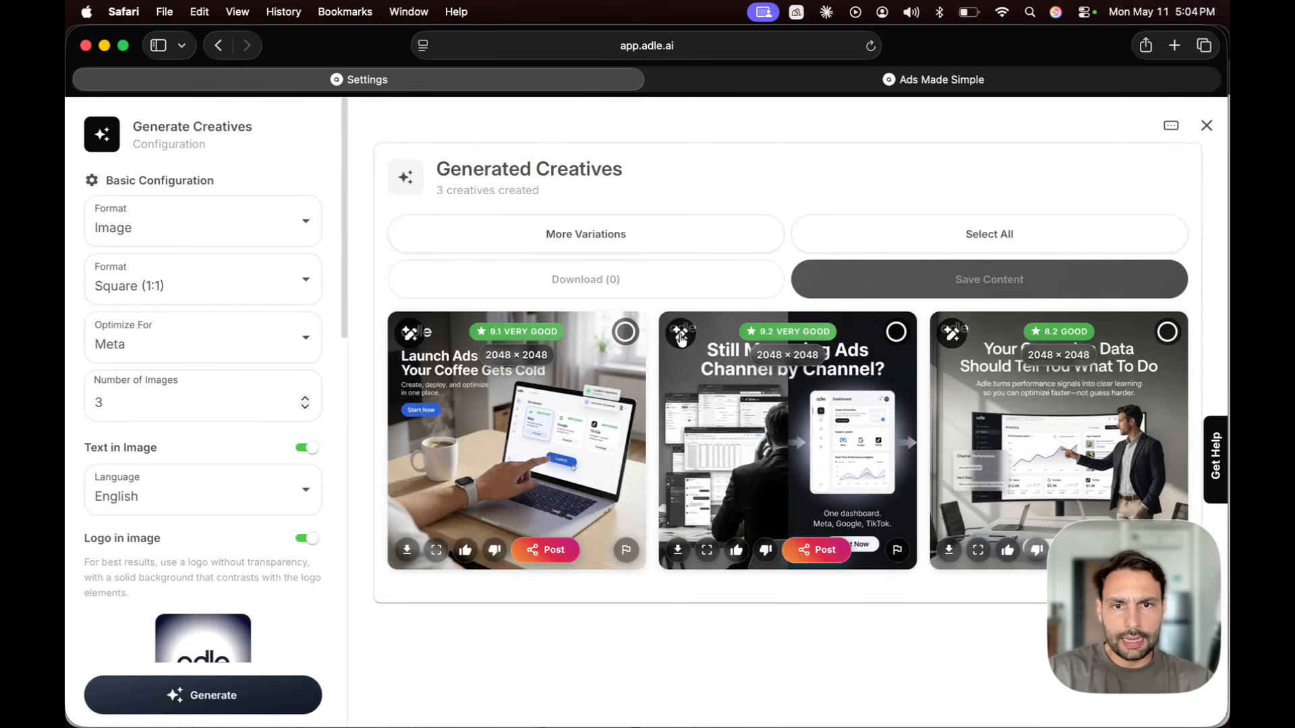
Open the "Still Managing Ads Channel by Channel?" creative for editing with AI.
left_click(682, 333)
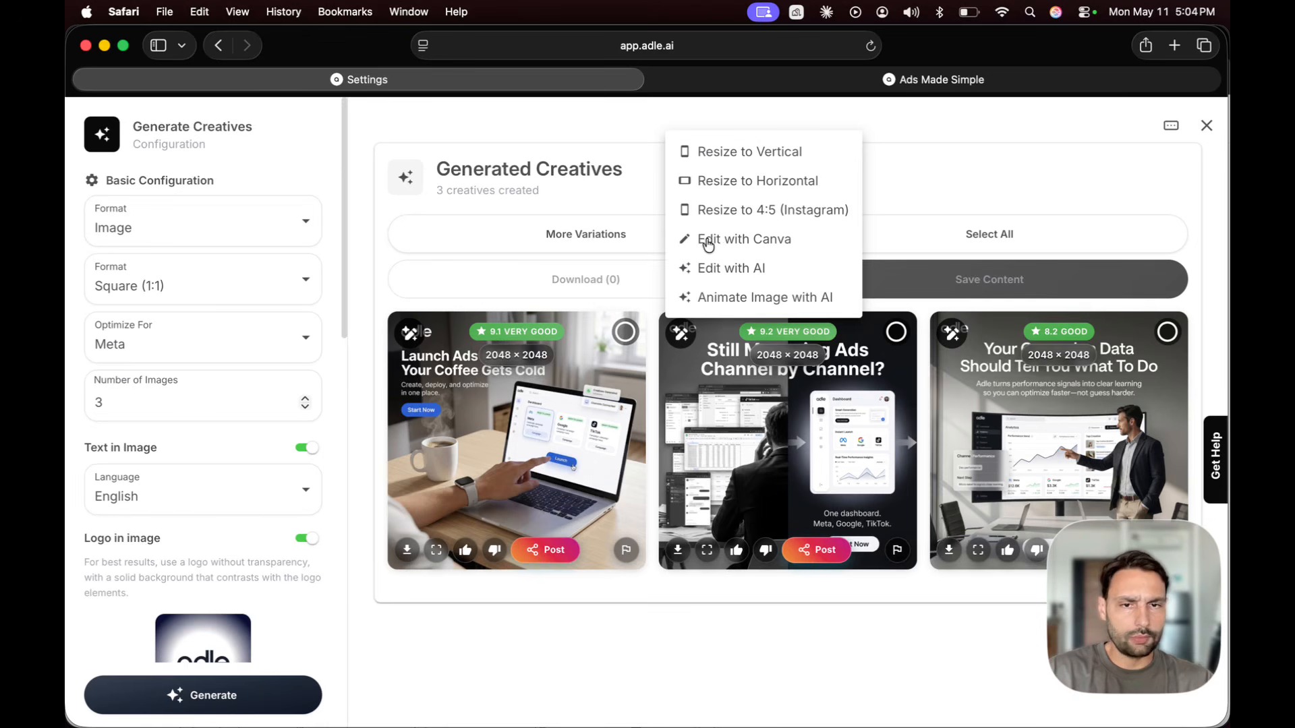
left_click(754, 270)
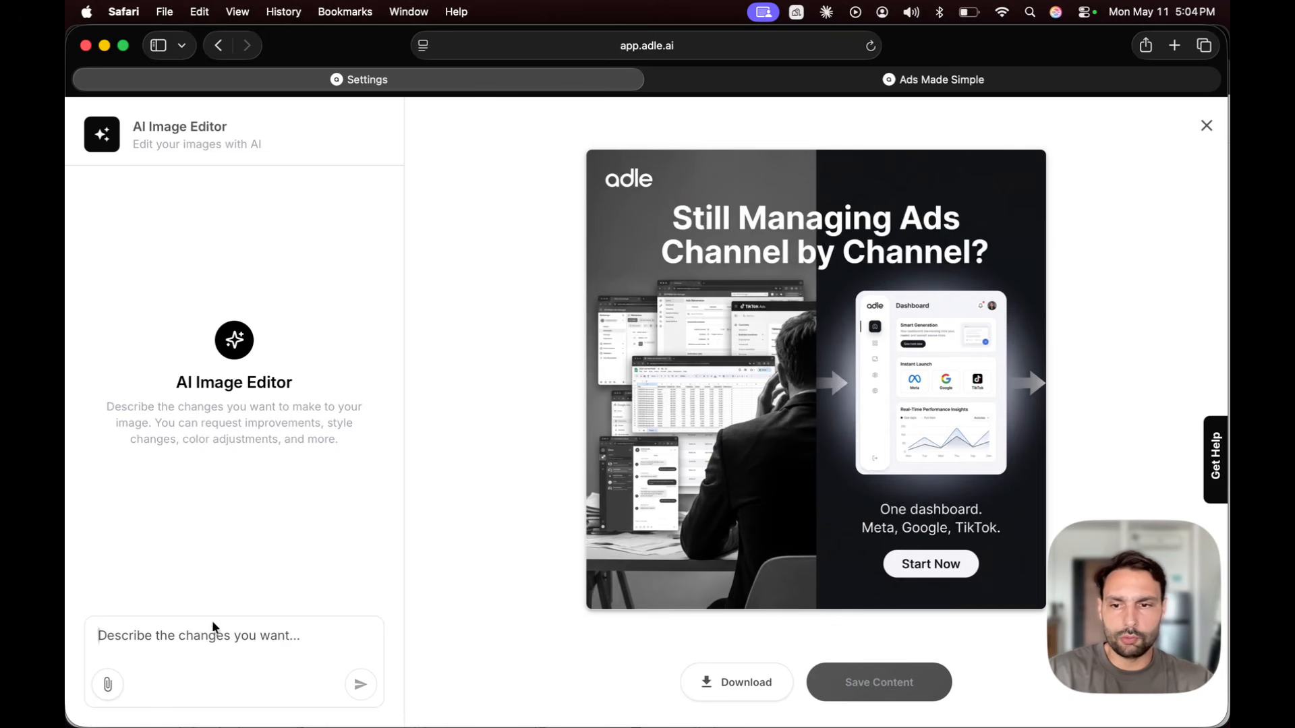
Close the AI image editor and view the resize, edit and animate options for the "Still Managing Ads Channel by Channel?" creative.
left_click(1205, 125)
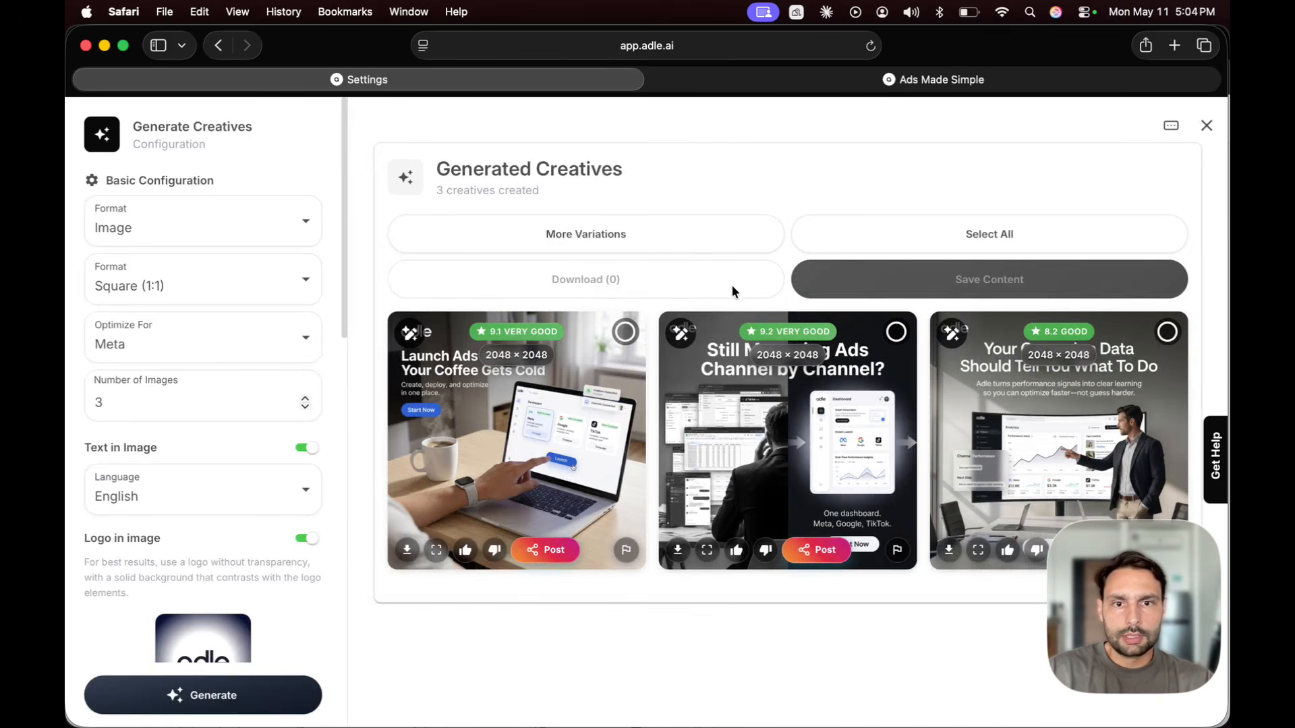
left_click(681, 337)
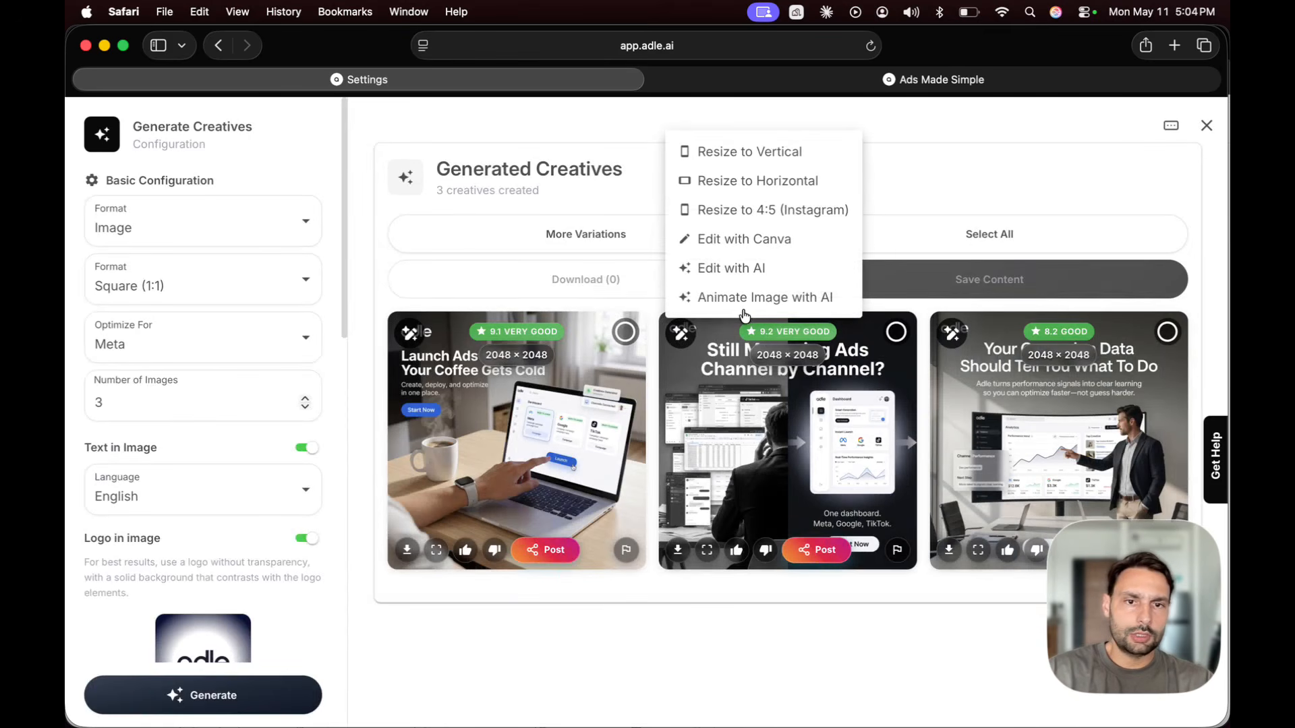
left_click(713, 428)
Select all three generated creatives and save them to the content library.
left_click(556, 416)
left_click(742, 371)
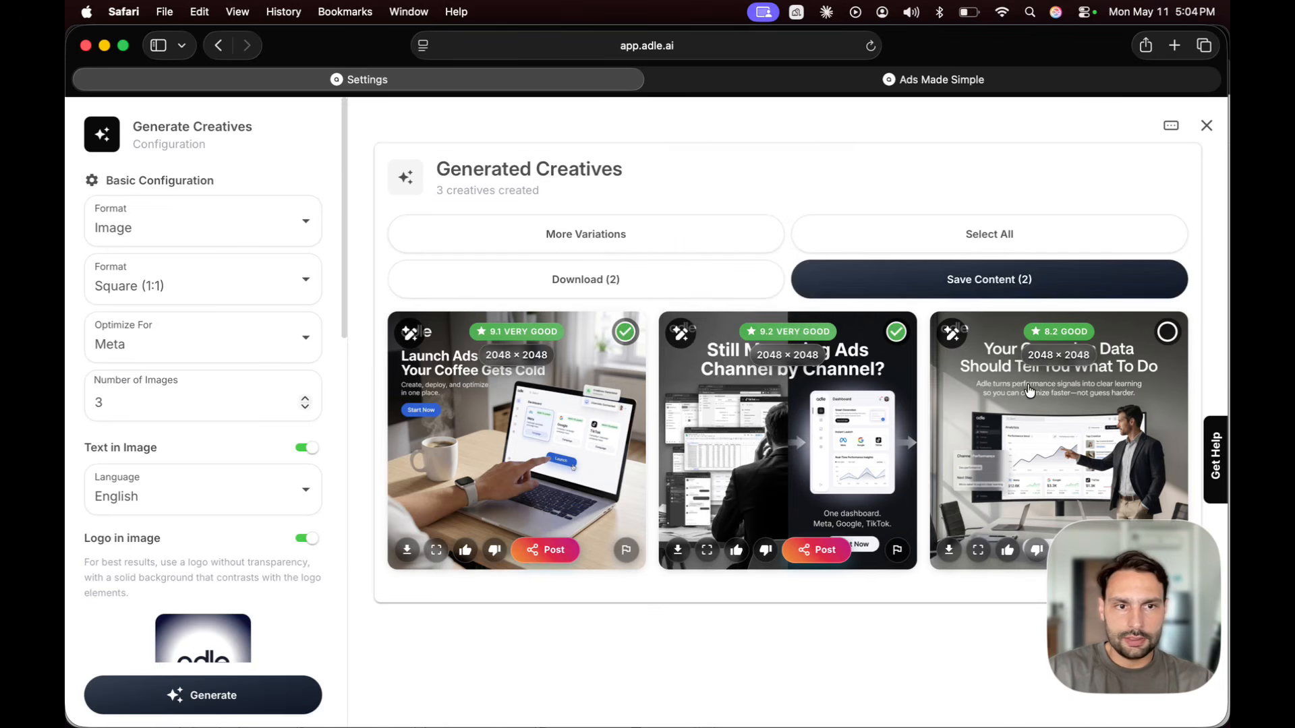
left_click(1029, 391)
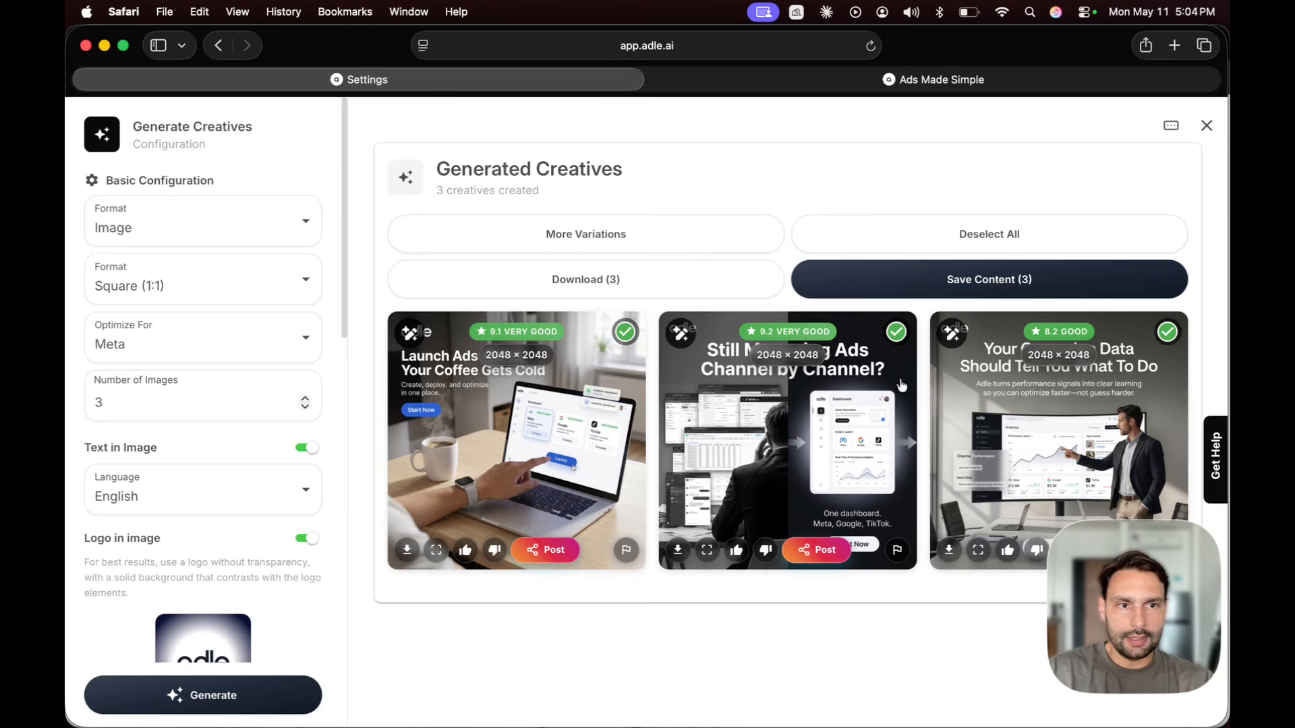
left_click(943, 297)
left_click(641, 464)
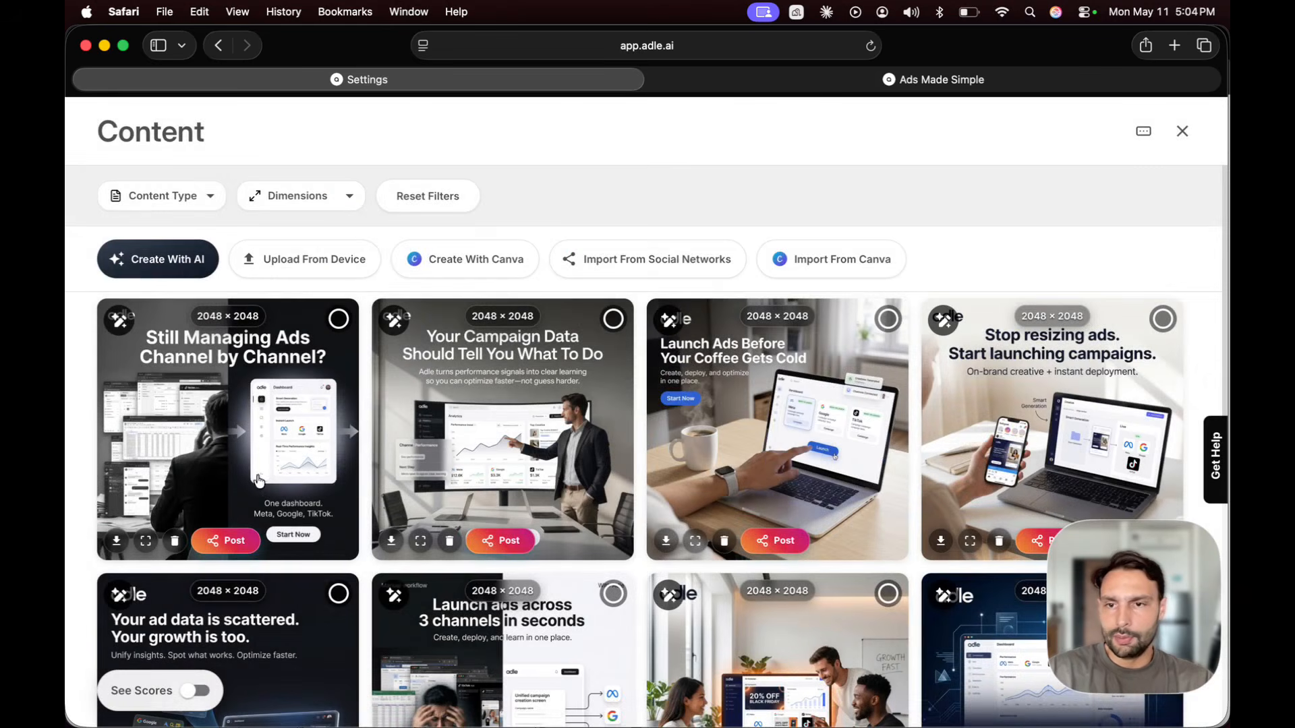
Start a post from the "Still Managing Ads Channel by Channel?" creative for Facebook, Instagram, TikTok and LinkedIn.
left_click(232, 541)
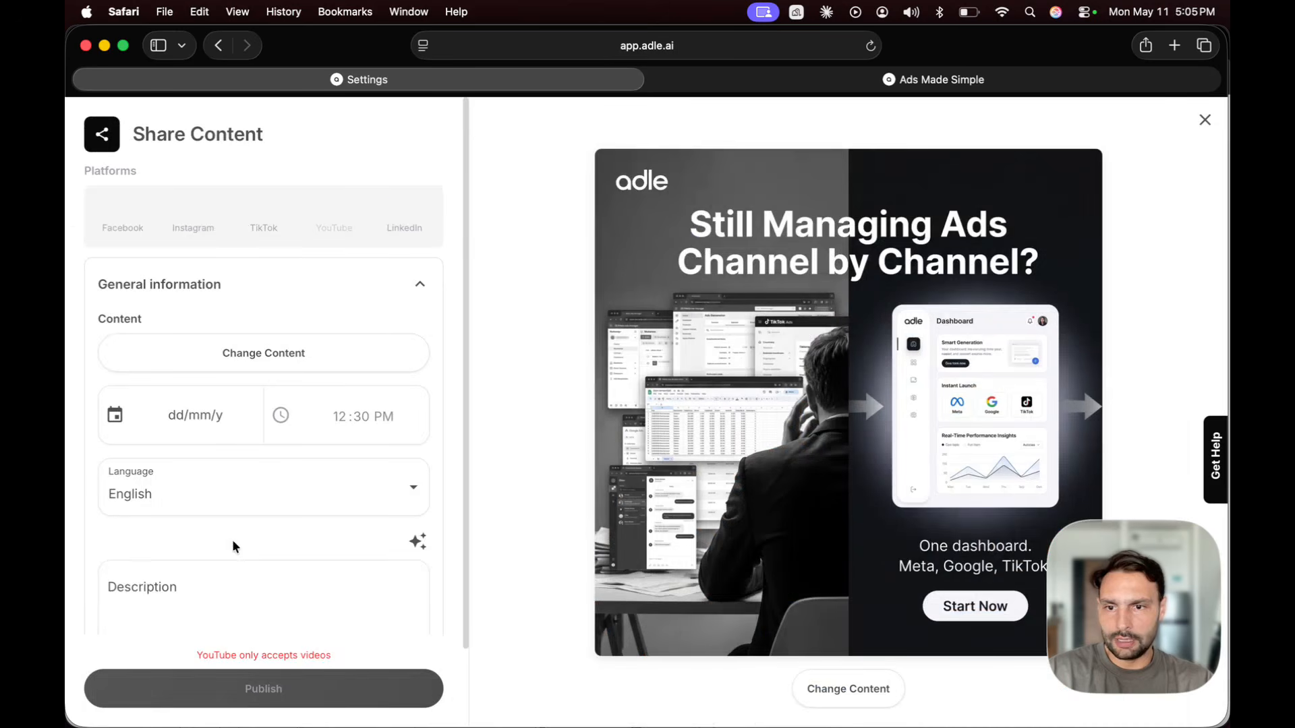
left_click(105, 217)
left_click(199, 217)
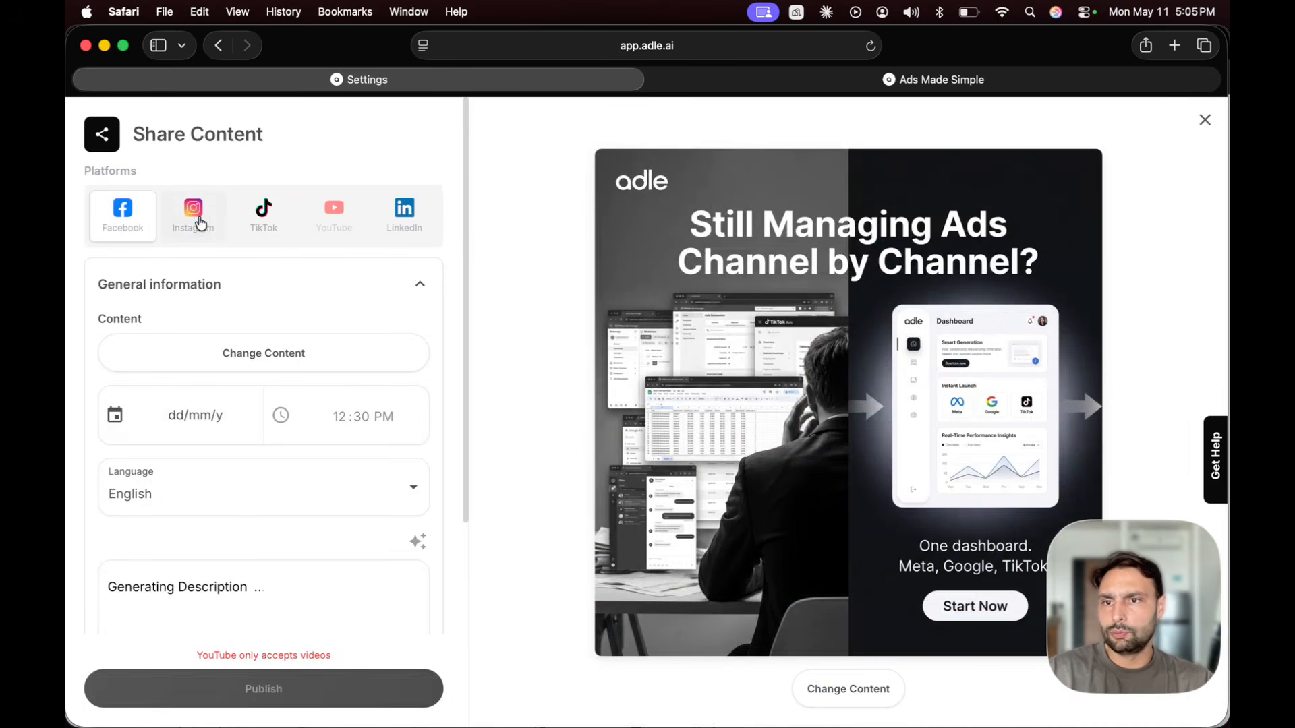
left_click(270, 223)
left_click(404, 216)
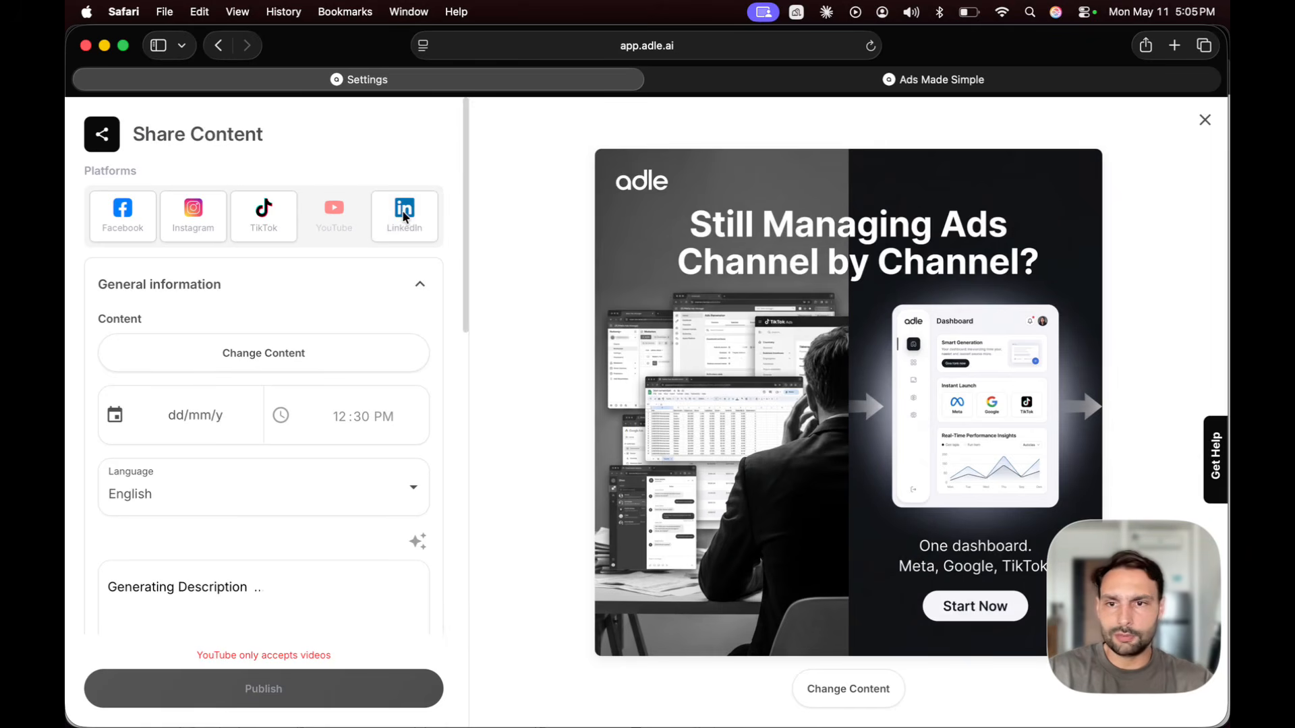
Set the post's publishing date to 14/05/2026 and its time to 09:00 AM.
left_click(184, 415)
left_click(263, 548)
left_click(386, 423)
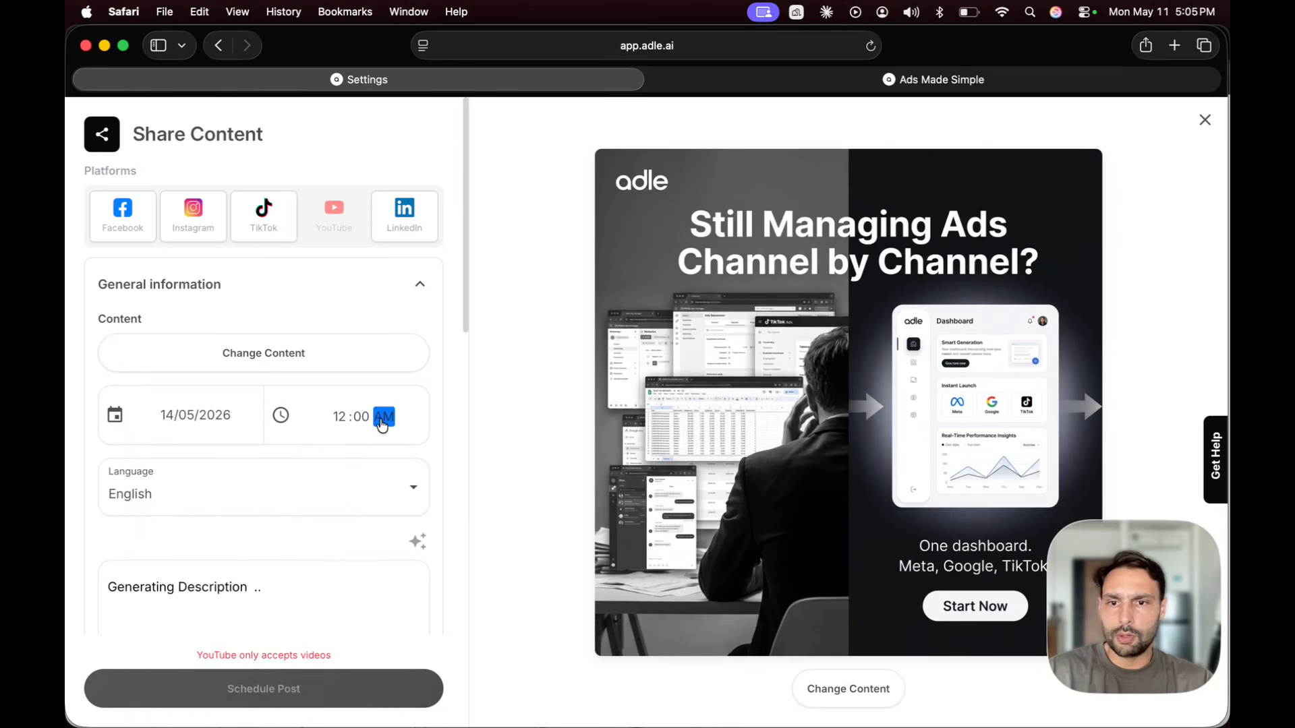
left_click(340, 420)
left_click(283, 413)
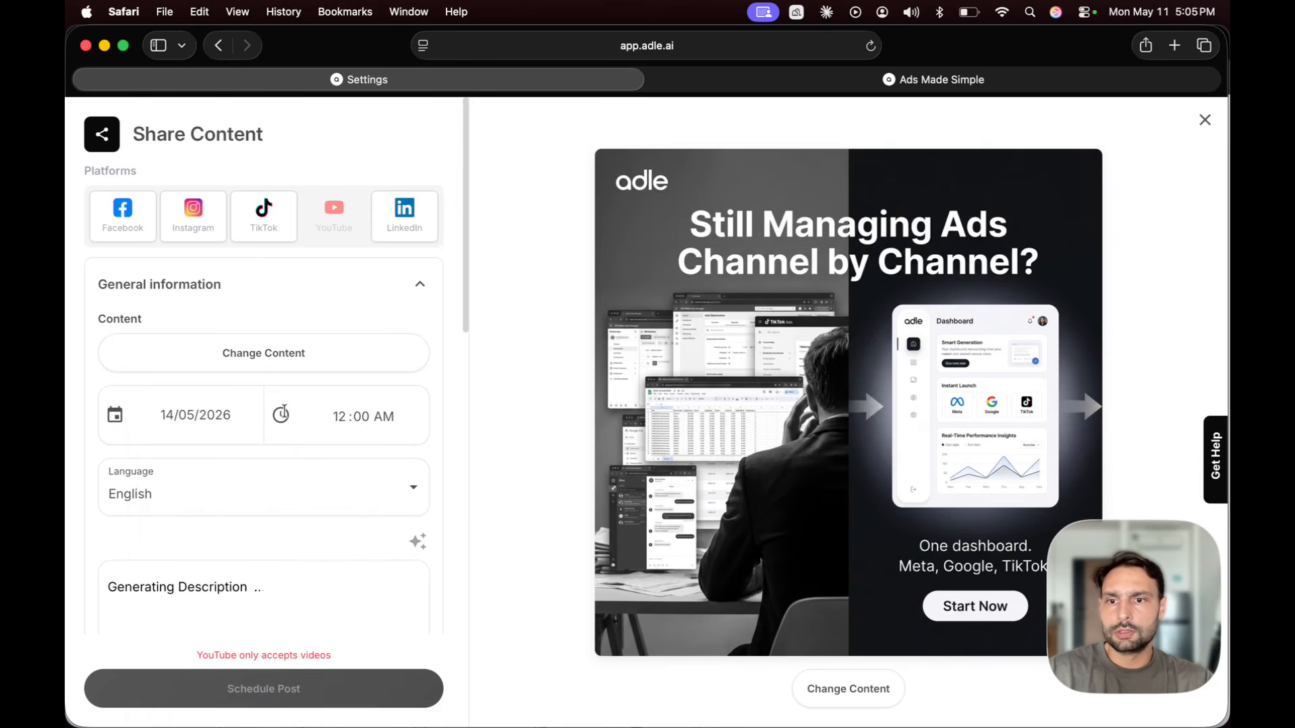
left_click(388, 425)
left_click(184, 422)
left_click(267, 554)
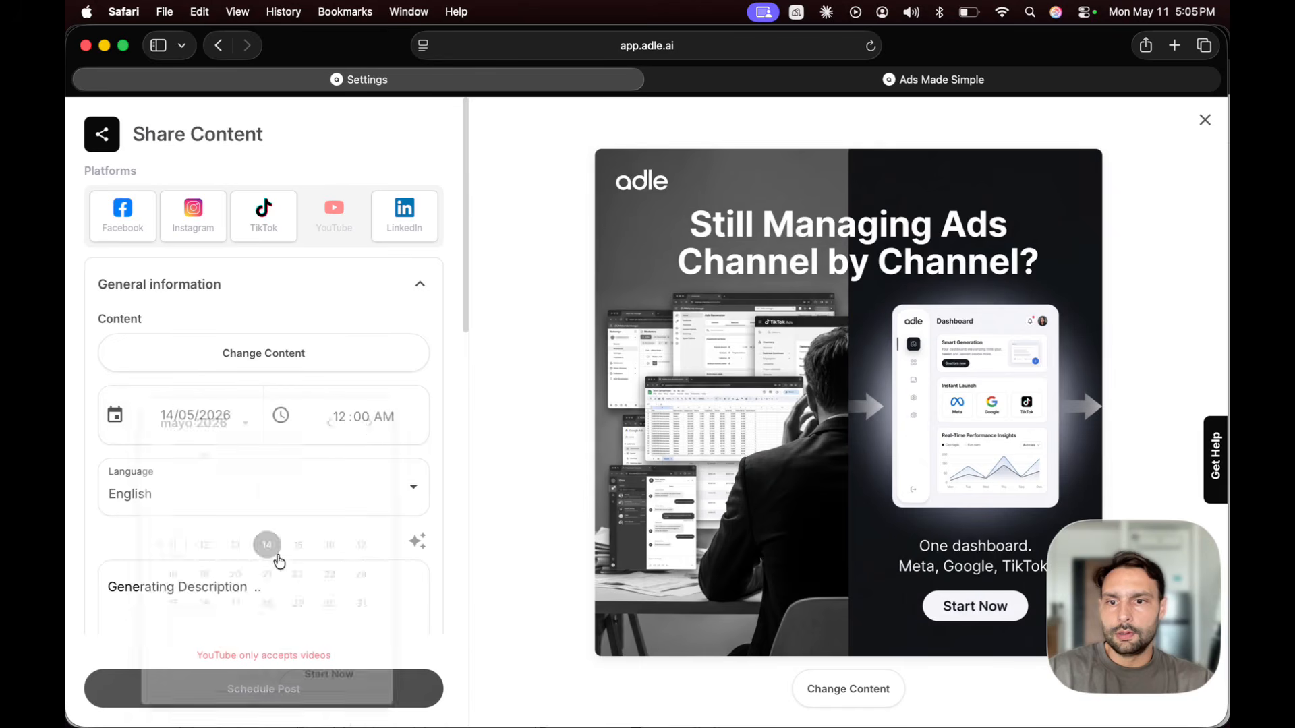
left_click(381, 424)
left_click(341, 421)
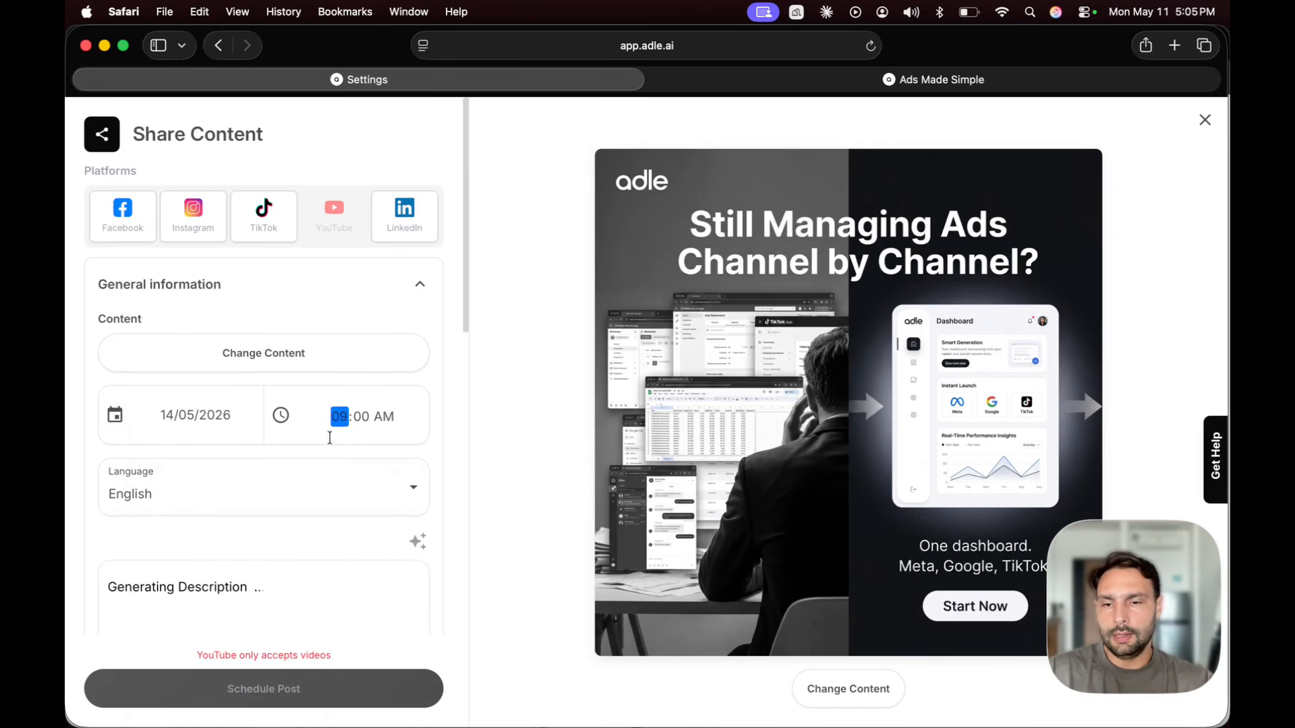
left_click(268, 453)
Look through the post's Facebook, Instagram, TikTok and LinkedIn account settings, collapsing each platform section.
scroll(356, 523, "down", 5)
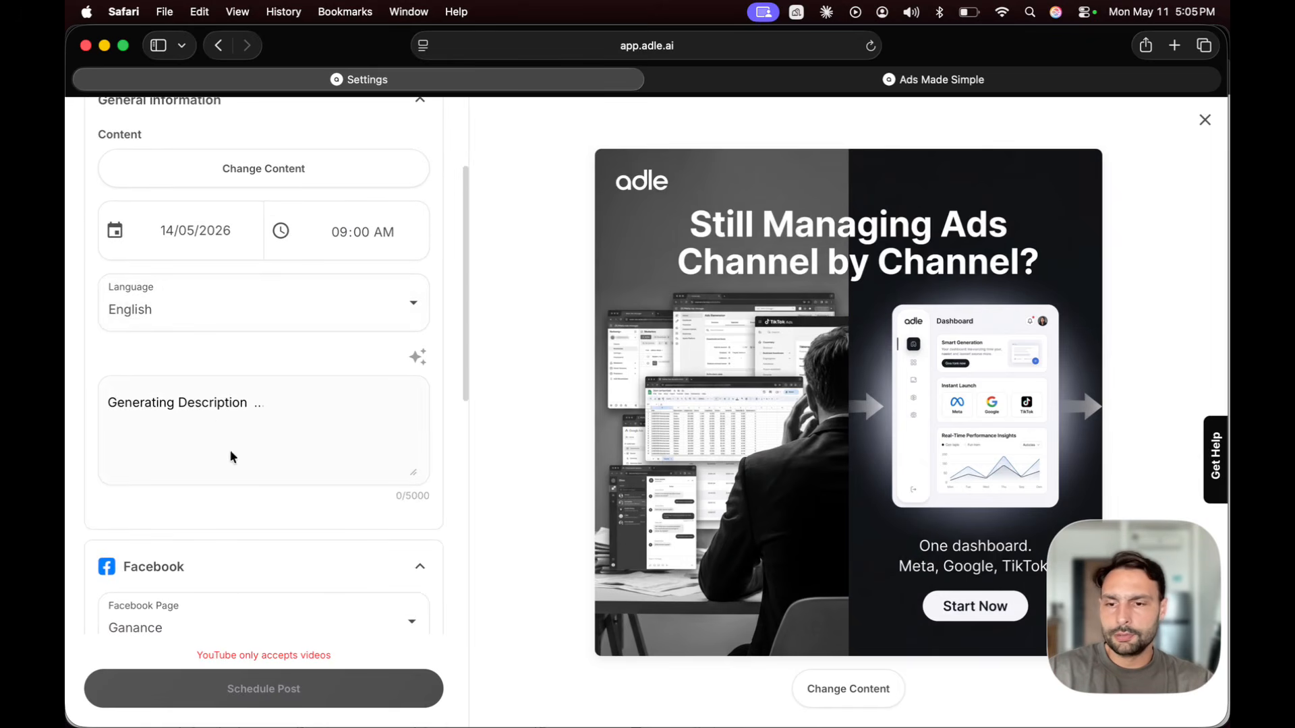
left_click(243, 586)
scroll(242, 587, "down", 4)
left_click(265, 483)
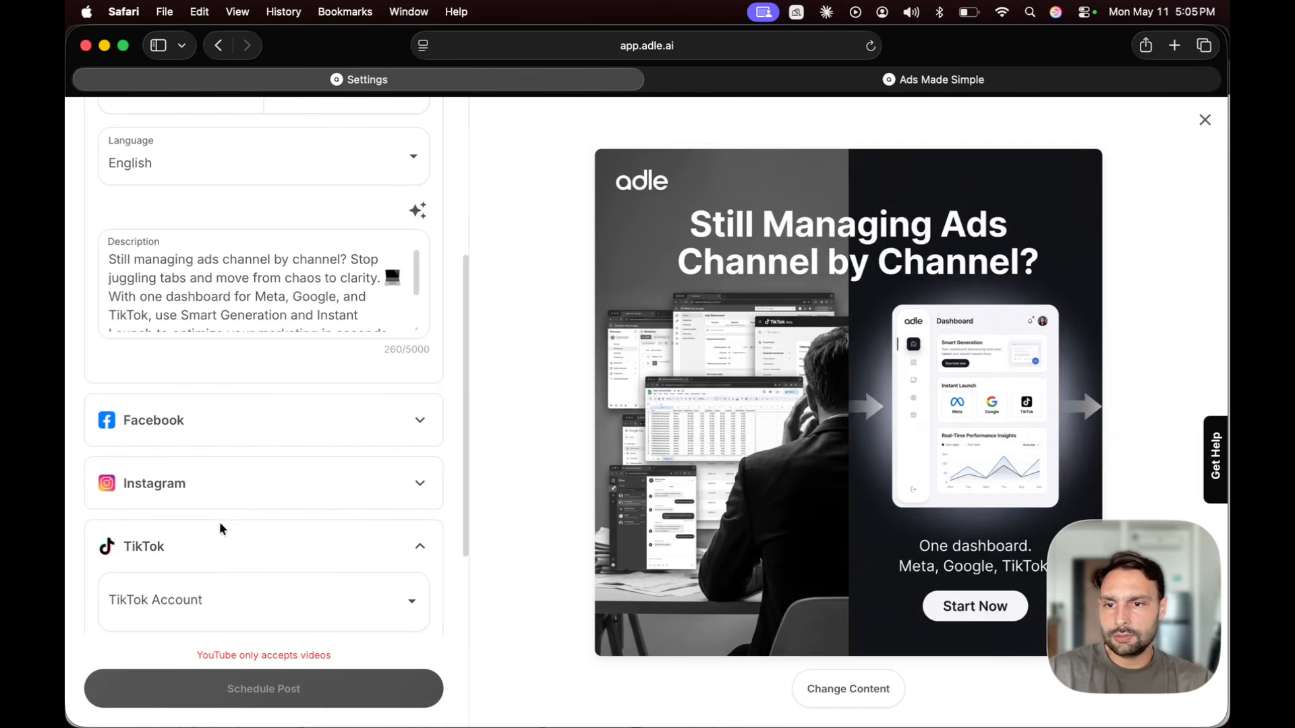
left_click(209, 545)
scroll(210, 547, "down", 2)
left_click(200, 609)
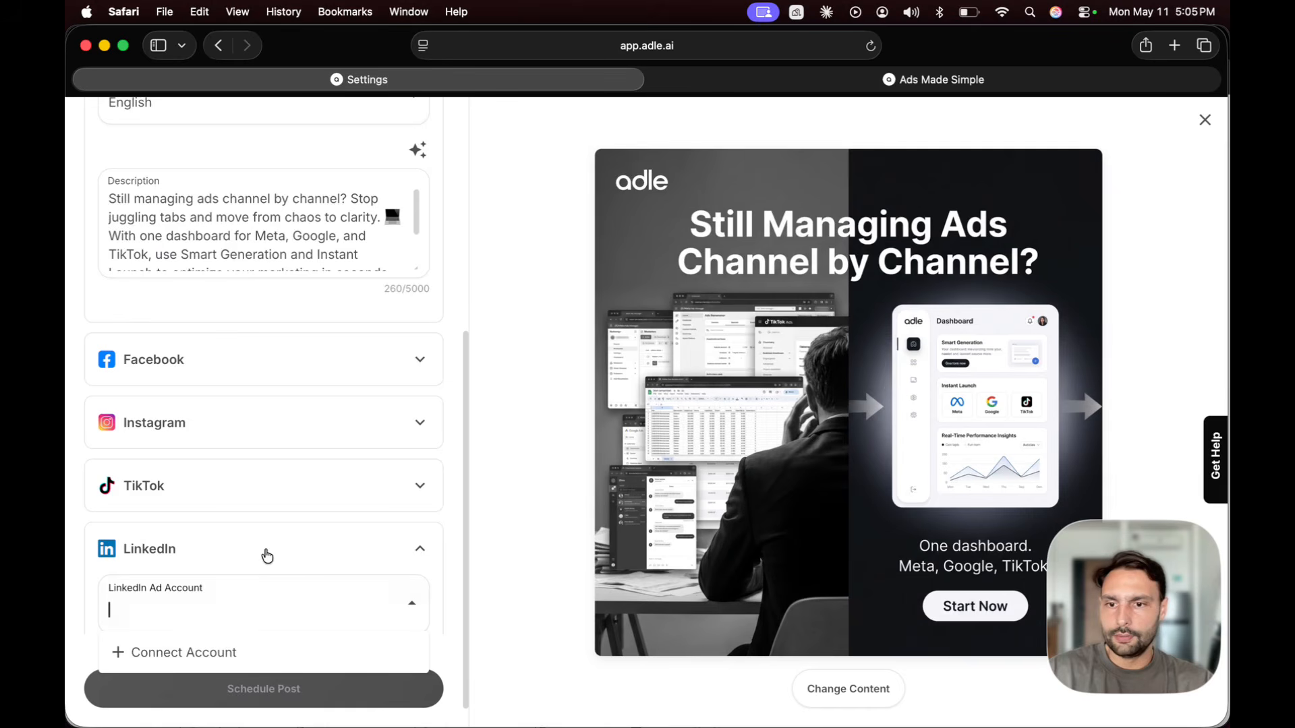
left_click(266, 553)
Review the post's schedule and generated description, and close the post form and content library without scheduling.
scroll(246, 523, "up", 6)
scroll(246, 520, "down", 2)
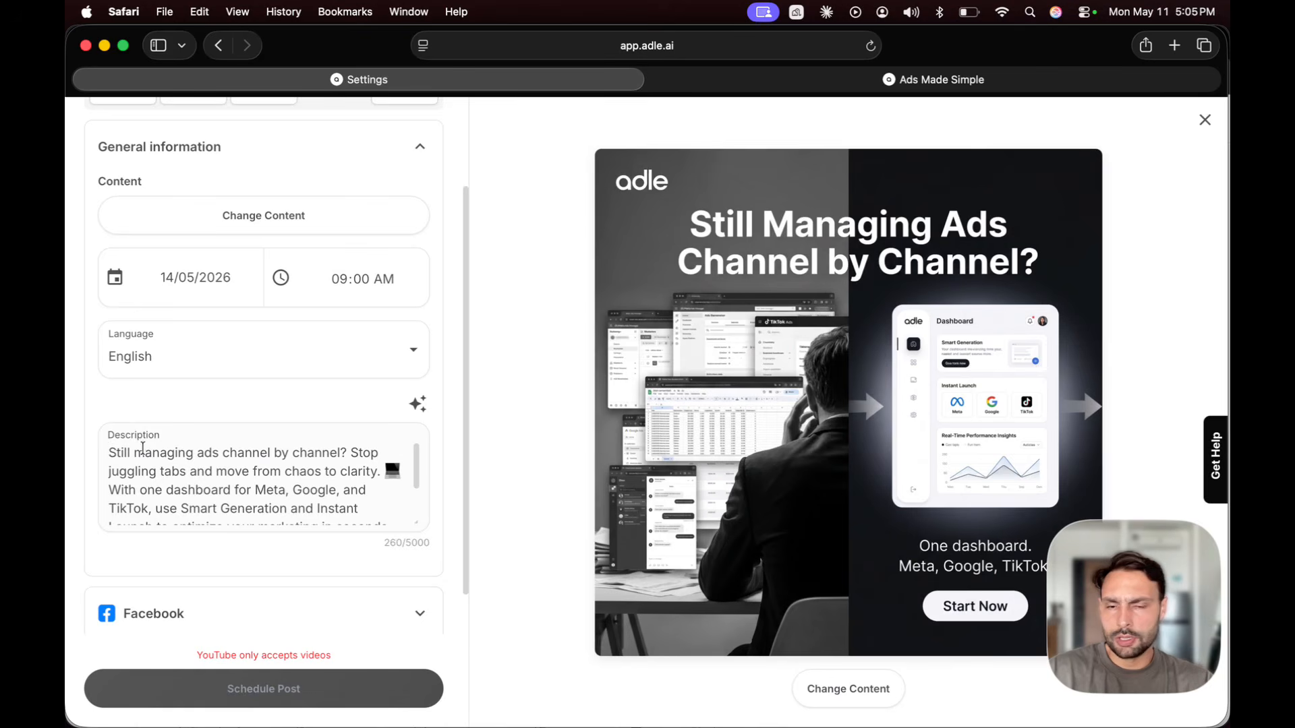
scroll(315, 405, "up", 4)
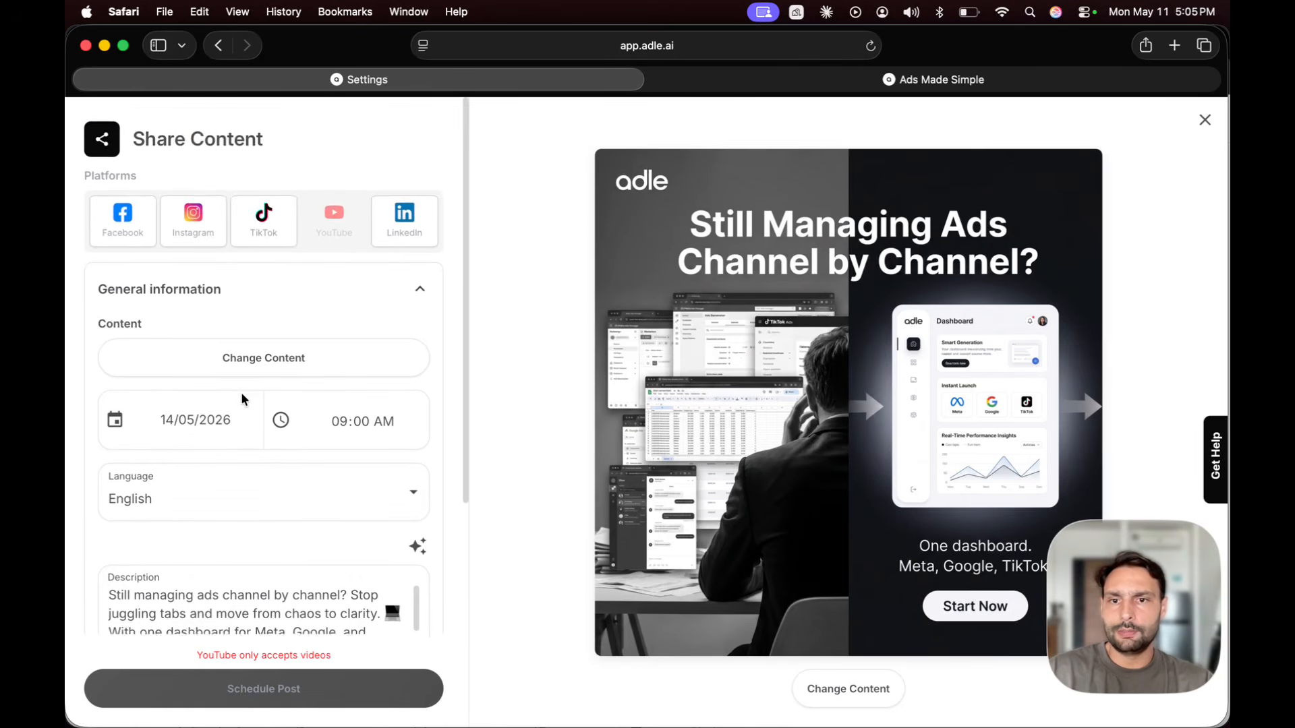
scroll(241, 391, "down", 3)
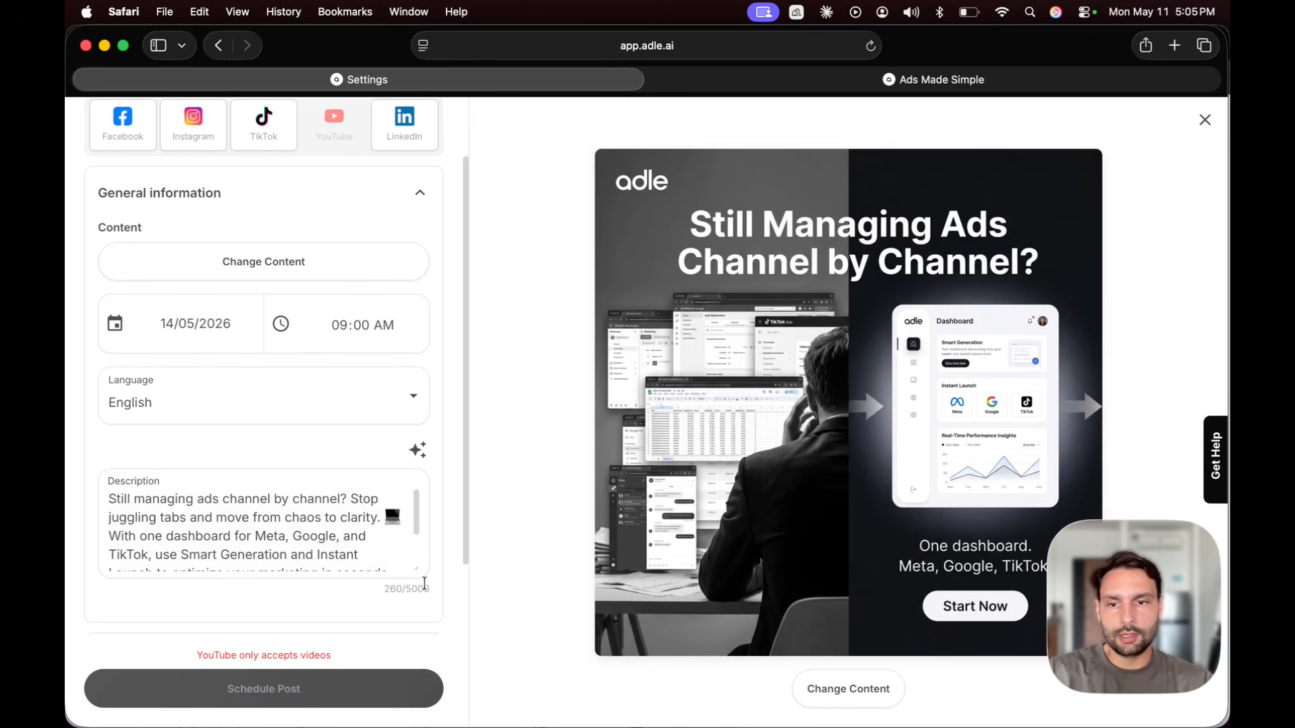
scroll(316, 523, "up", 1)
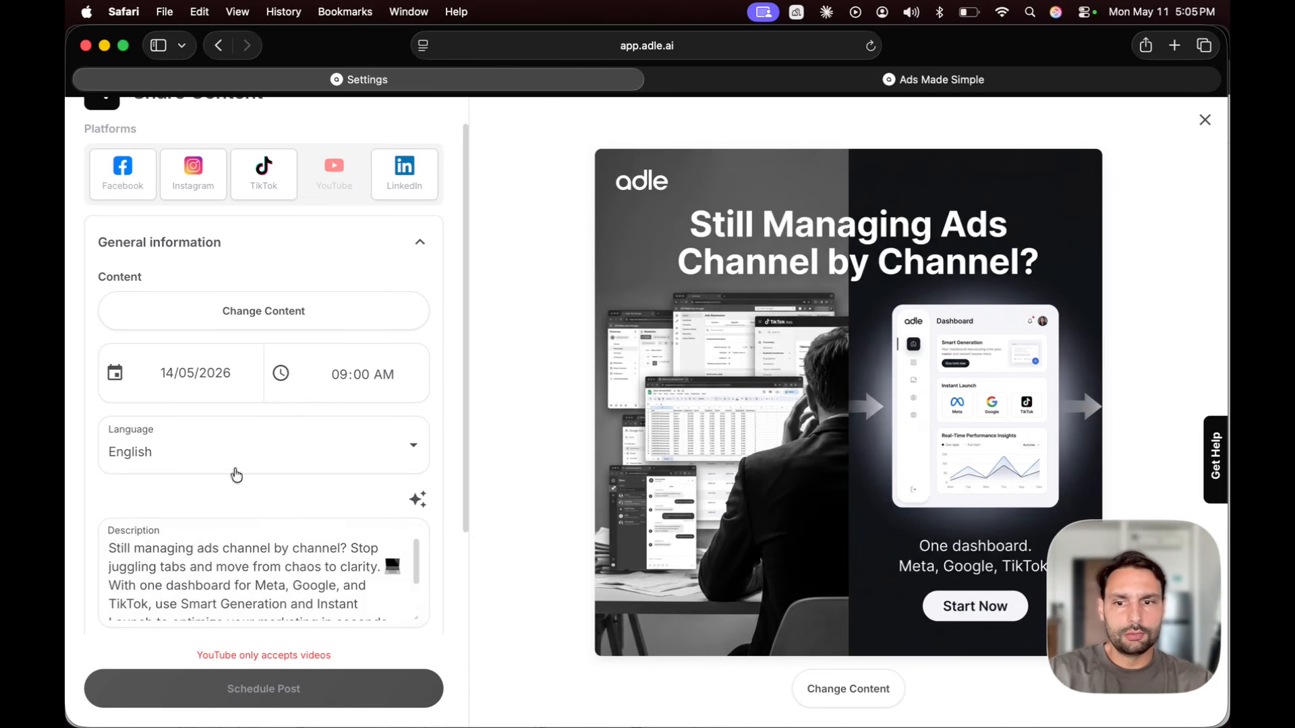
left_click(1205, 120)
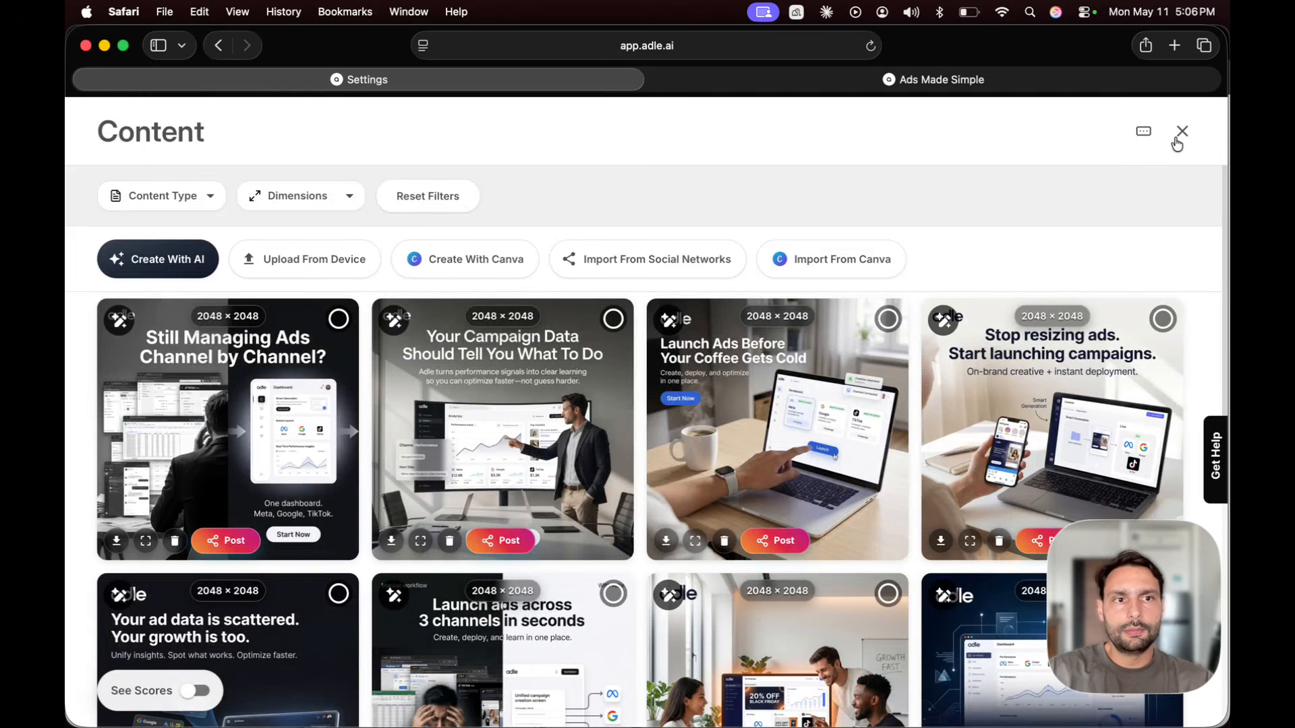
left_click(1177, 143)
Open the posting calendar and start a post in the Saturday, May 16, 09:00 AM slot.
left_click(118, 289)
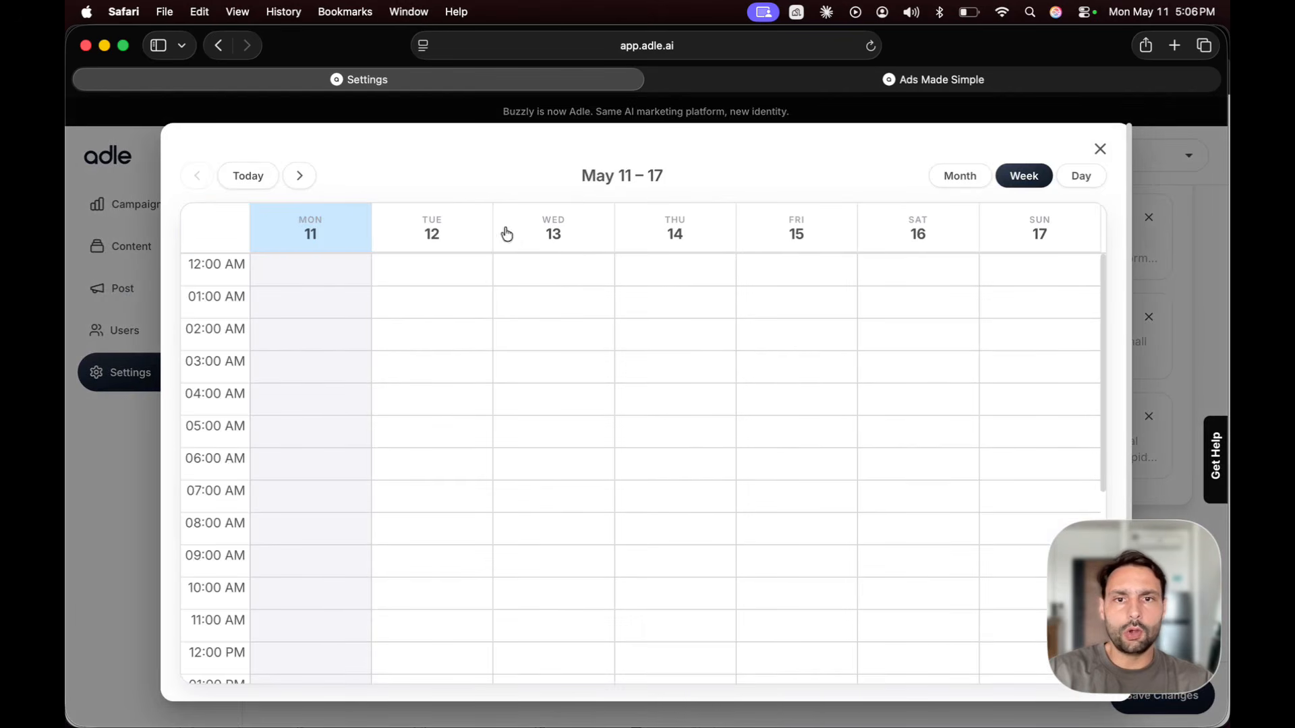
scroll(721, 567, "down", 2)
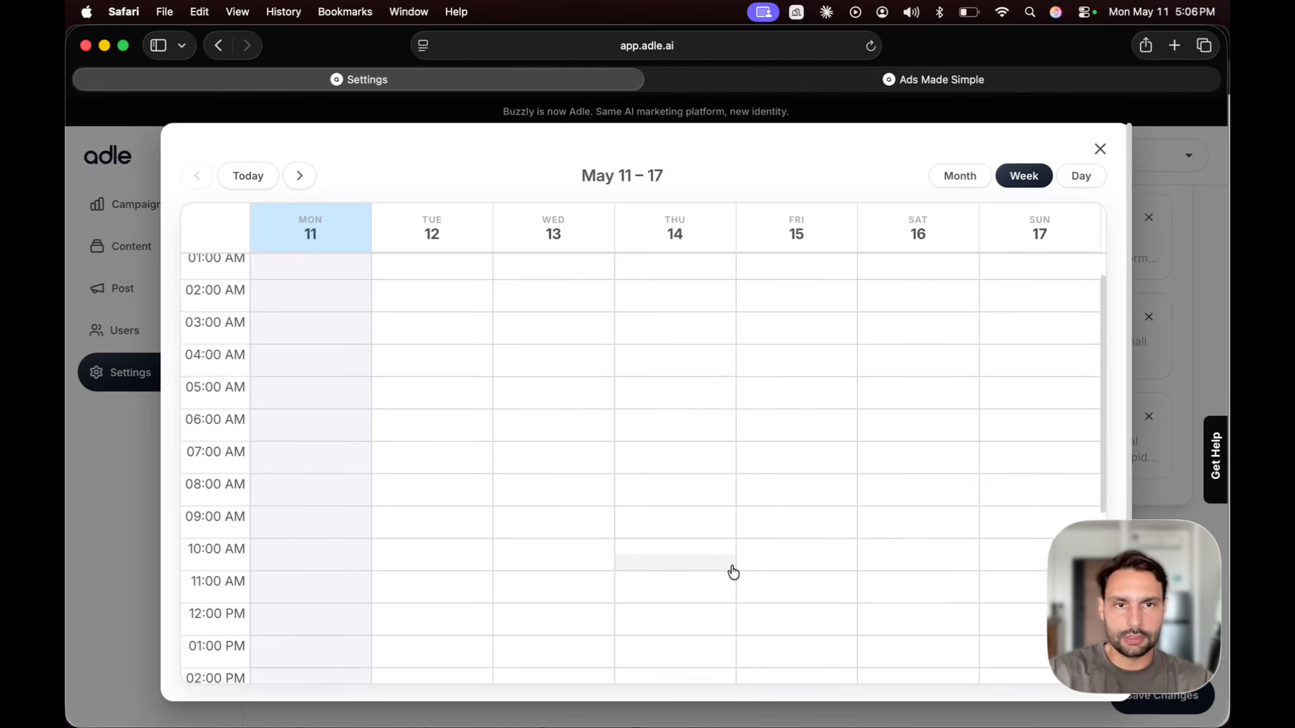
scroll(877, 385, "down", 5)
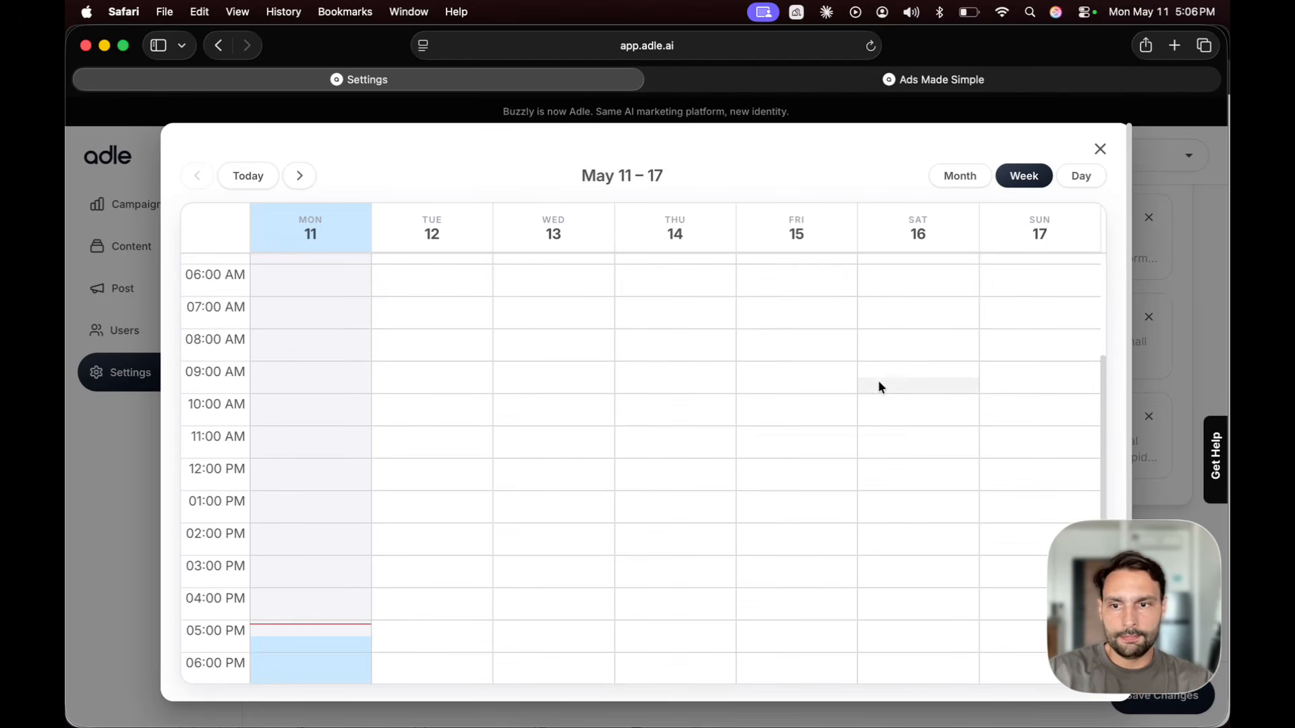
left_click(916, 367)
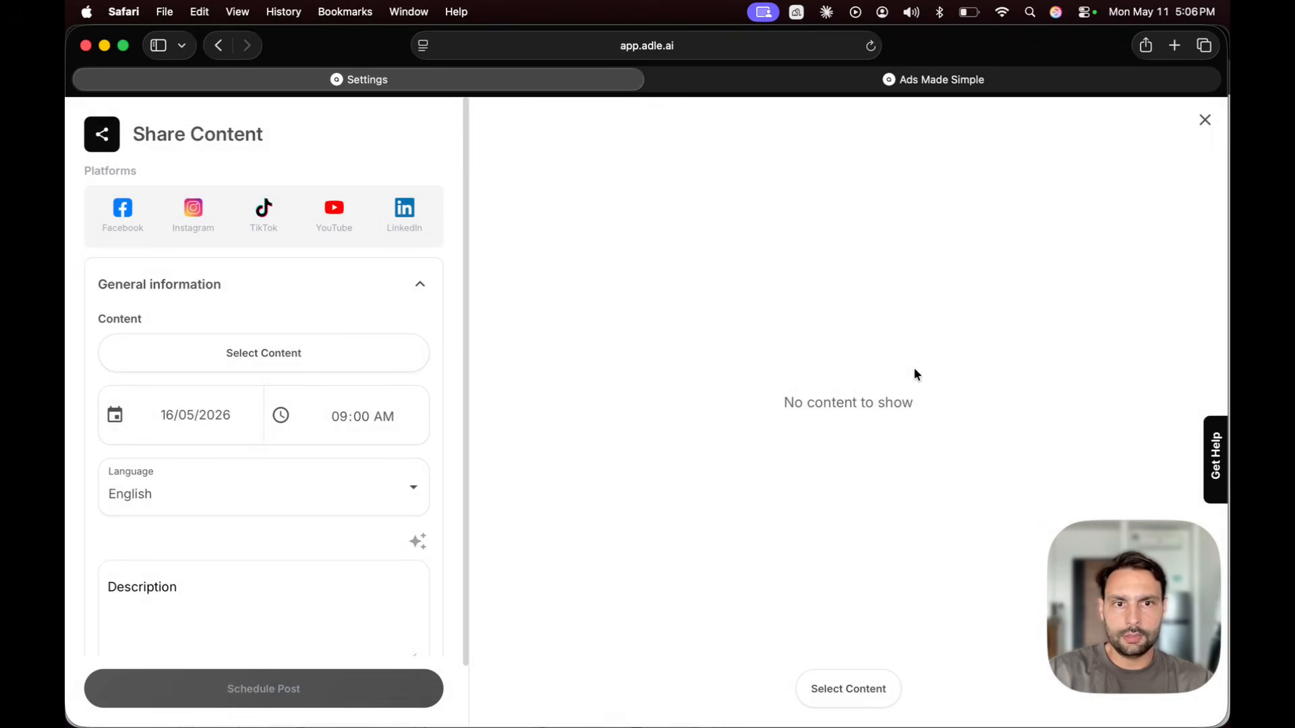
Choose "Your Campaign Data Should Tell You What To Do" as the post's content, and close the draft and calendar.
left_click(281, 360)
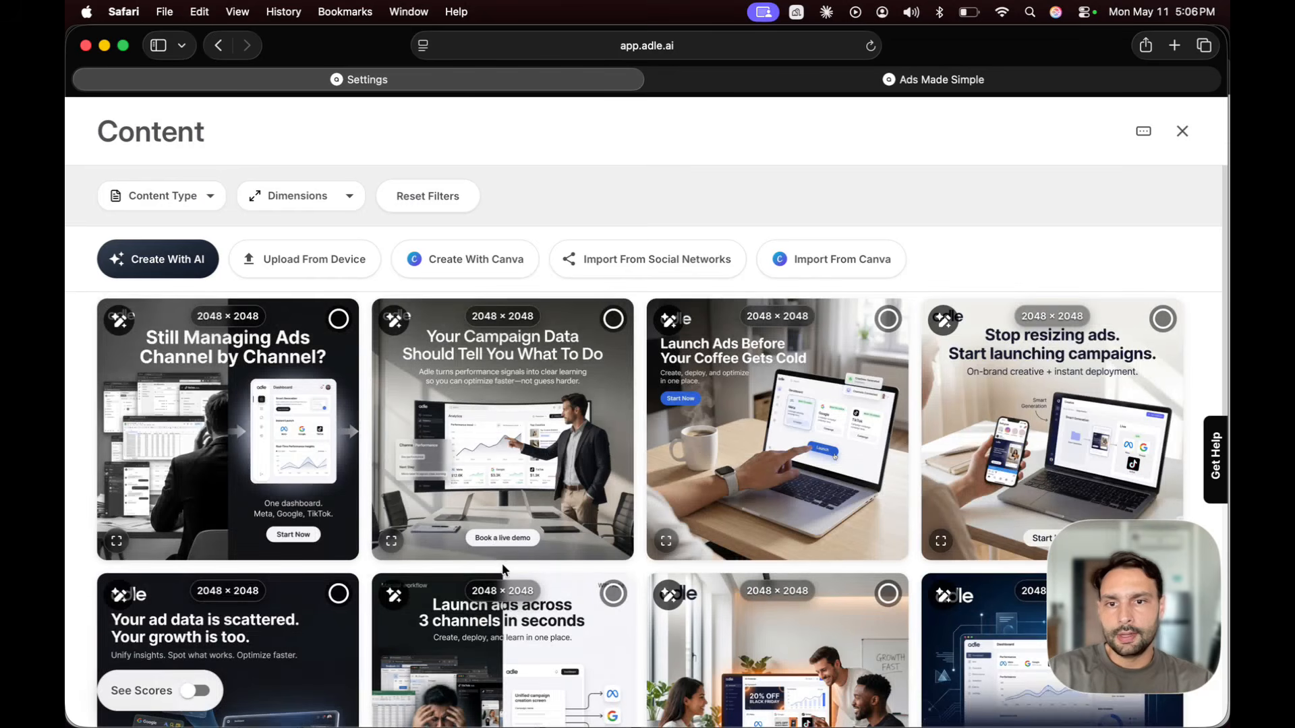
left_click(459, 412)
left_click(711, 477)
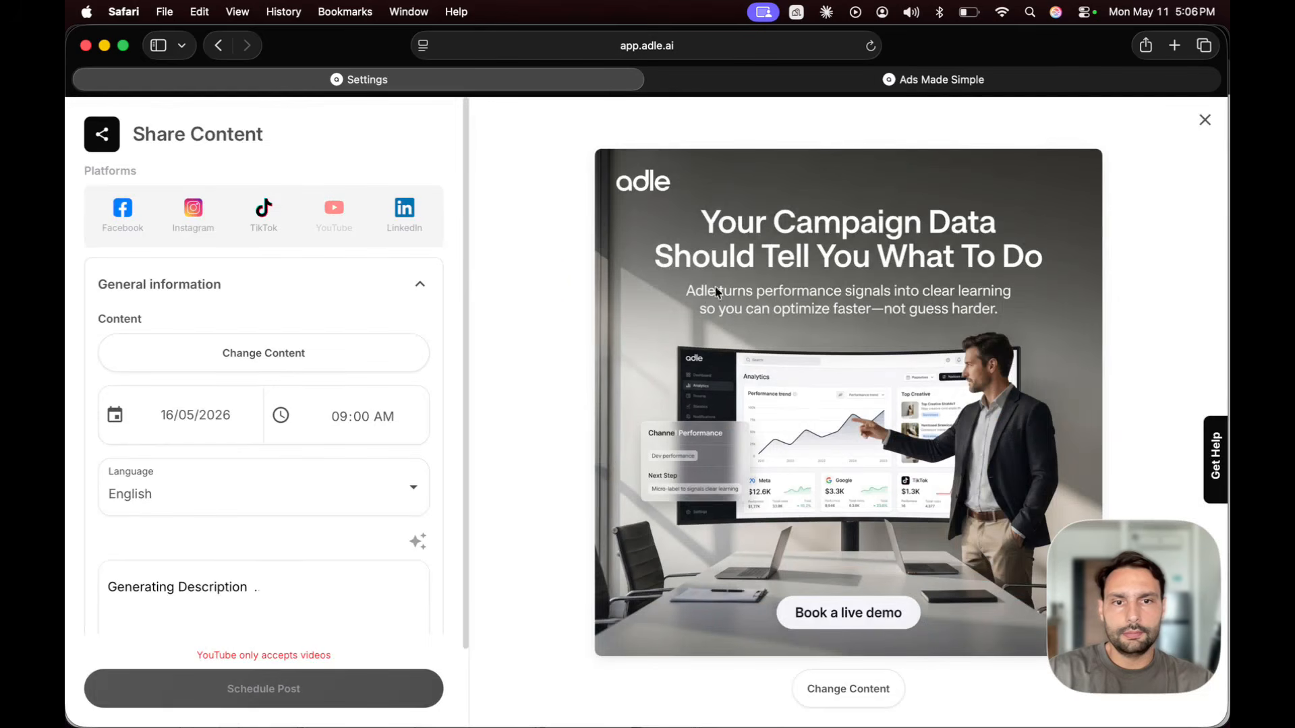
left_click(1207, 112)
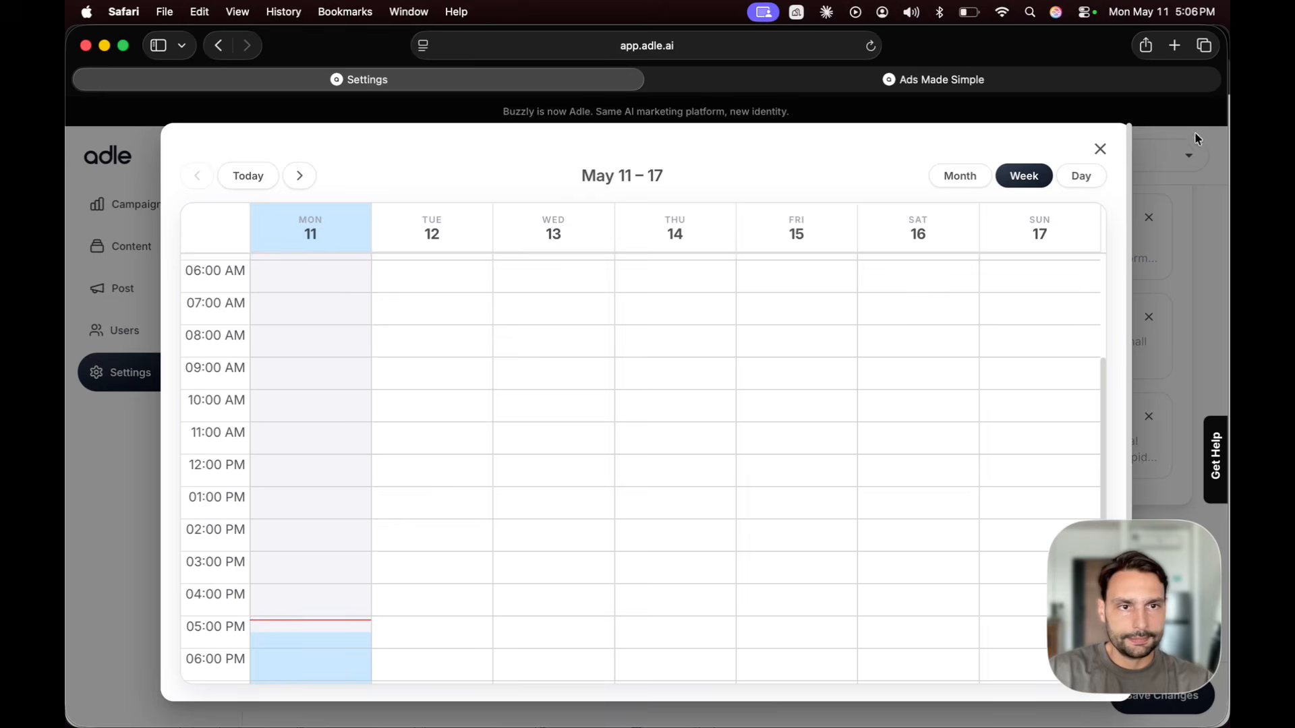
left_click(1098, 151)
Select the four creatives in the content library's first row plus "Your ad data is scattered", and create a campaign from them.
scroll(450, 413, "up", 5)
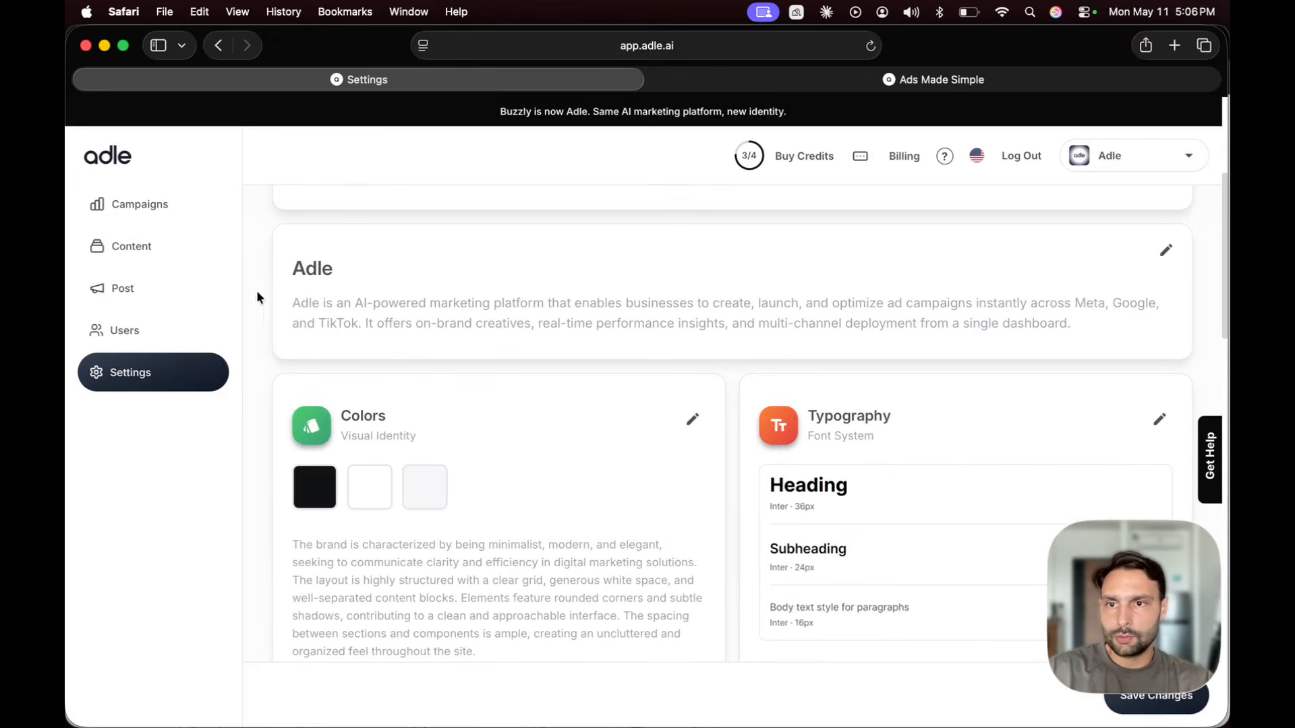
scroll(277, 290, "up", 5)
left_click(165, 244)
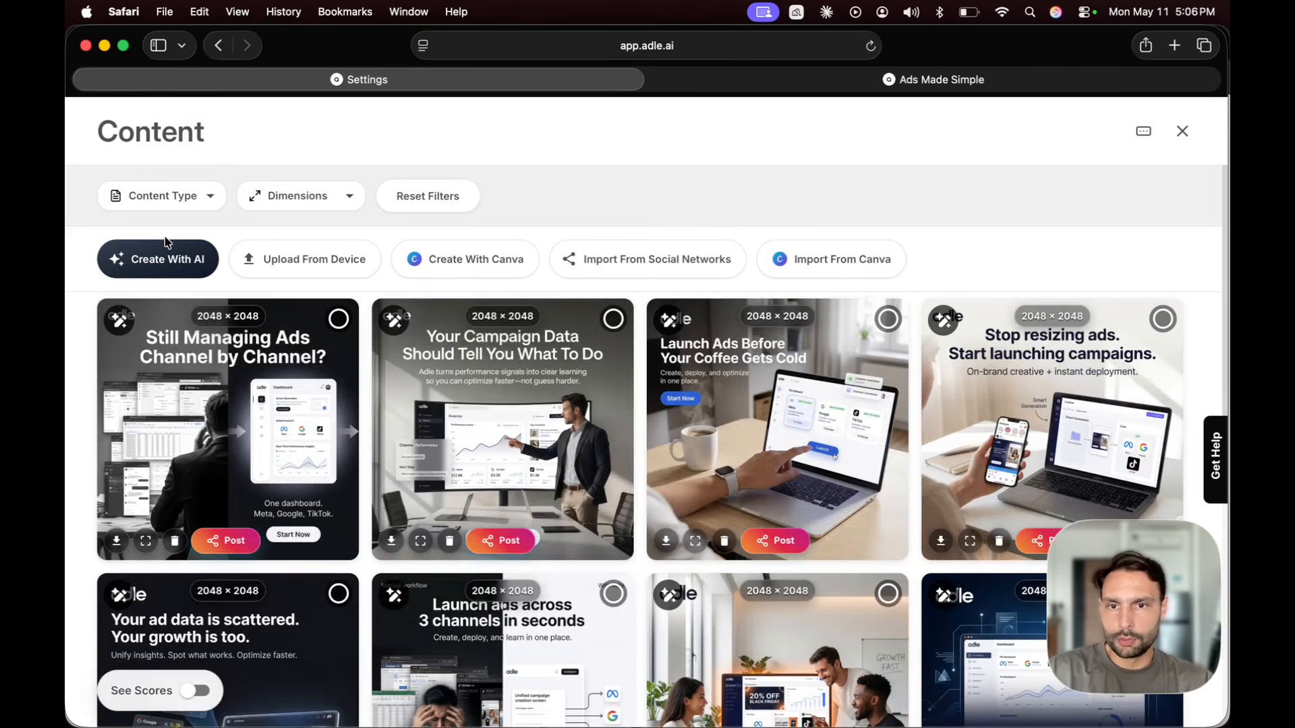
left_click(289, 434)
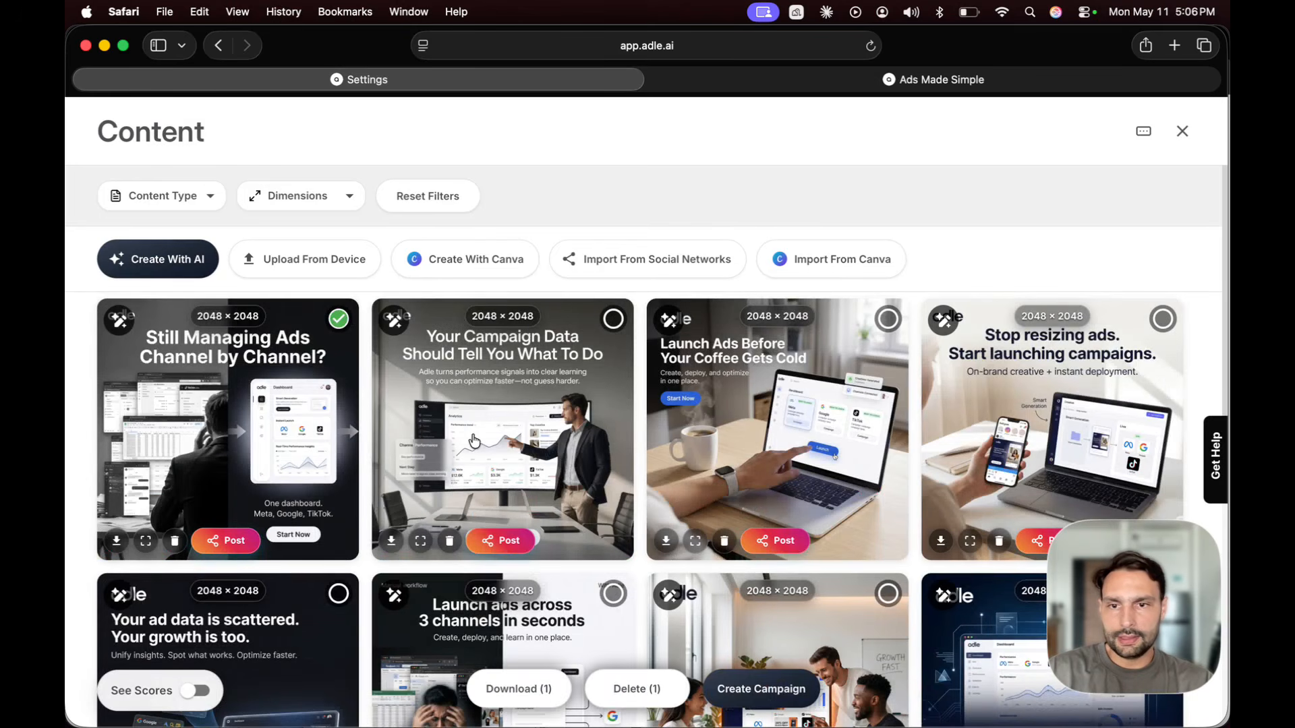
left_click(553, 424)
left_click(879, 385)
left_click(1062, 366)
scroll(1063, 366, "down", 1)
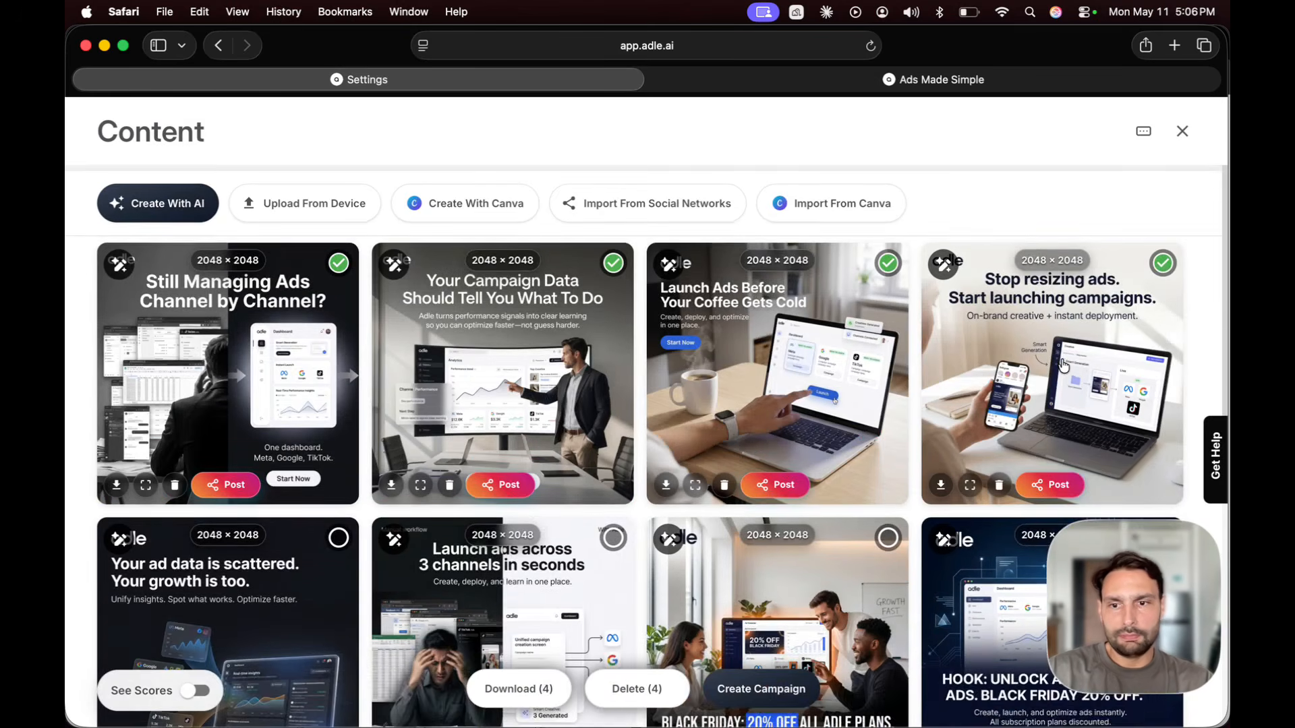
left_click(281, 635)
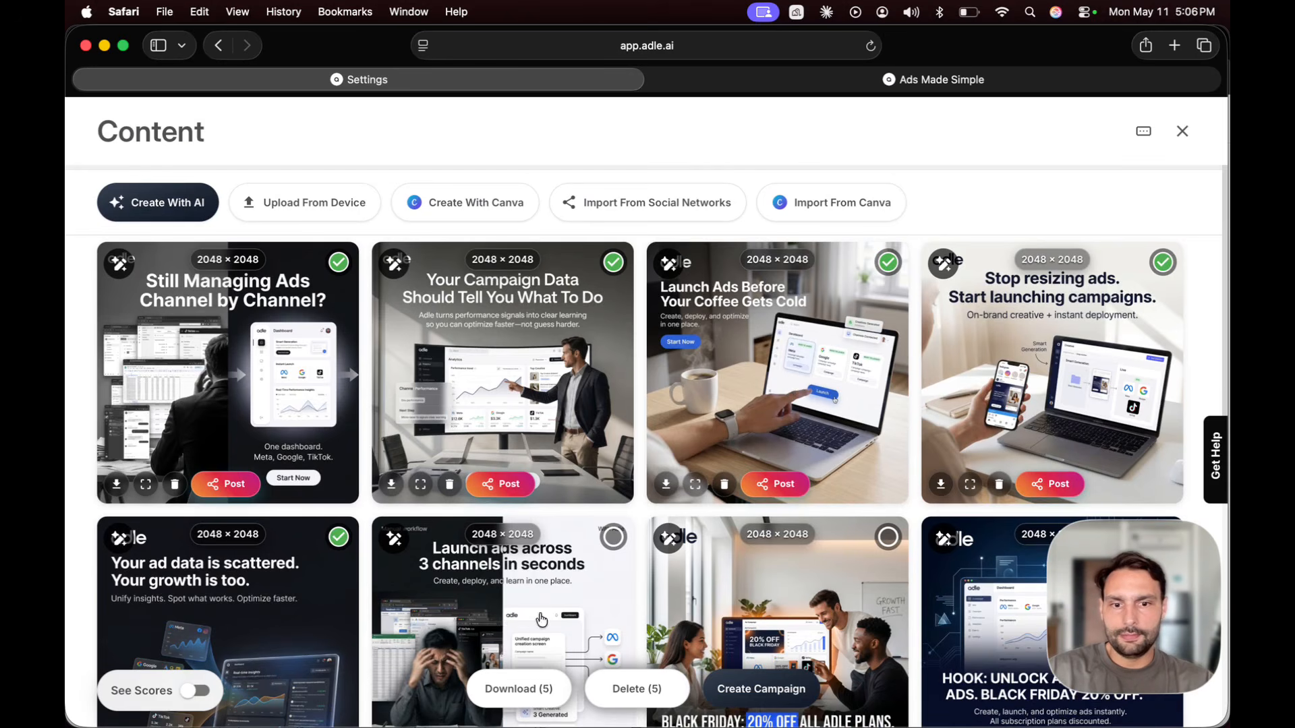
left_click(793, 689)
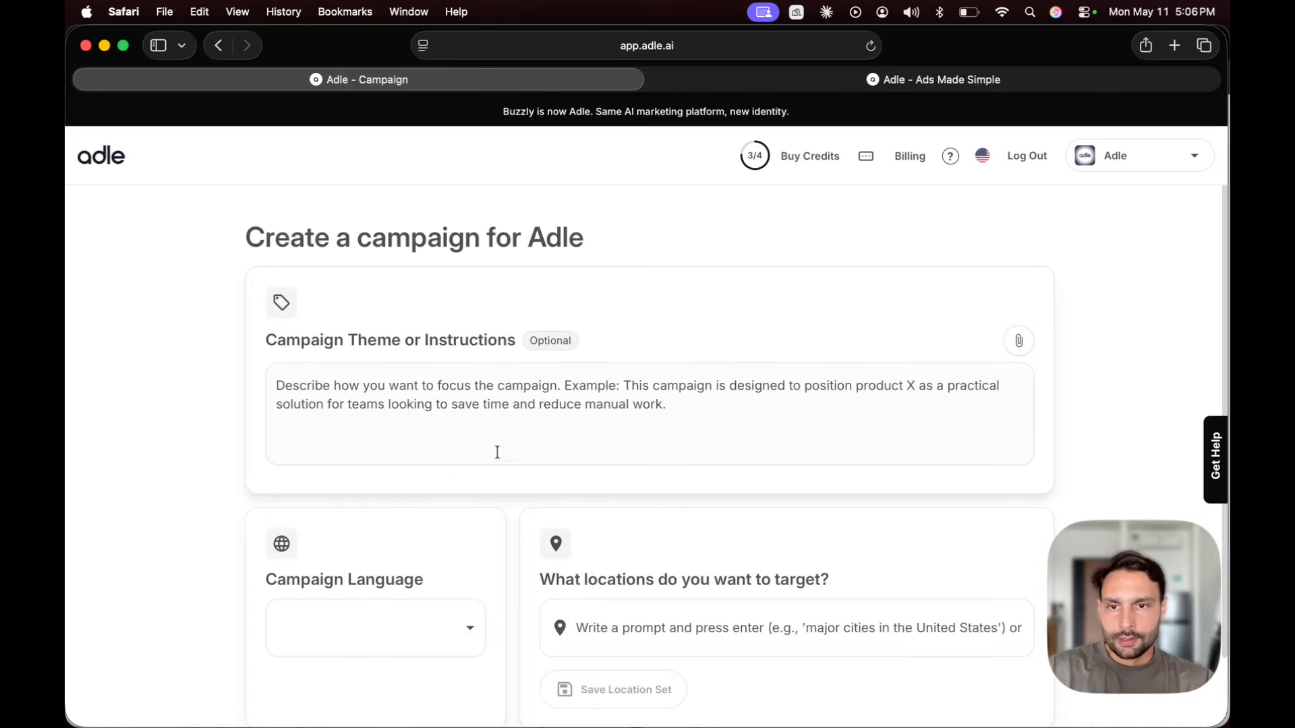
Set the campaign language to English.
scroll(497, 451, "down", 2)
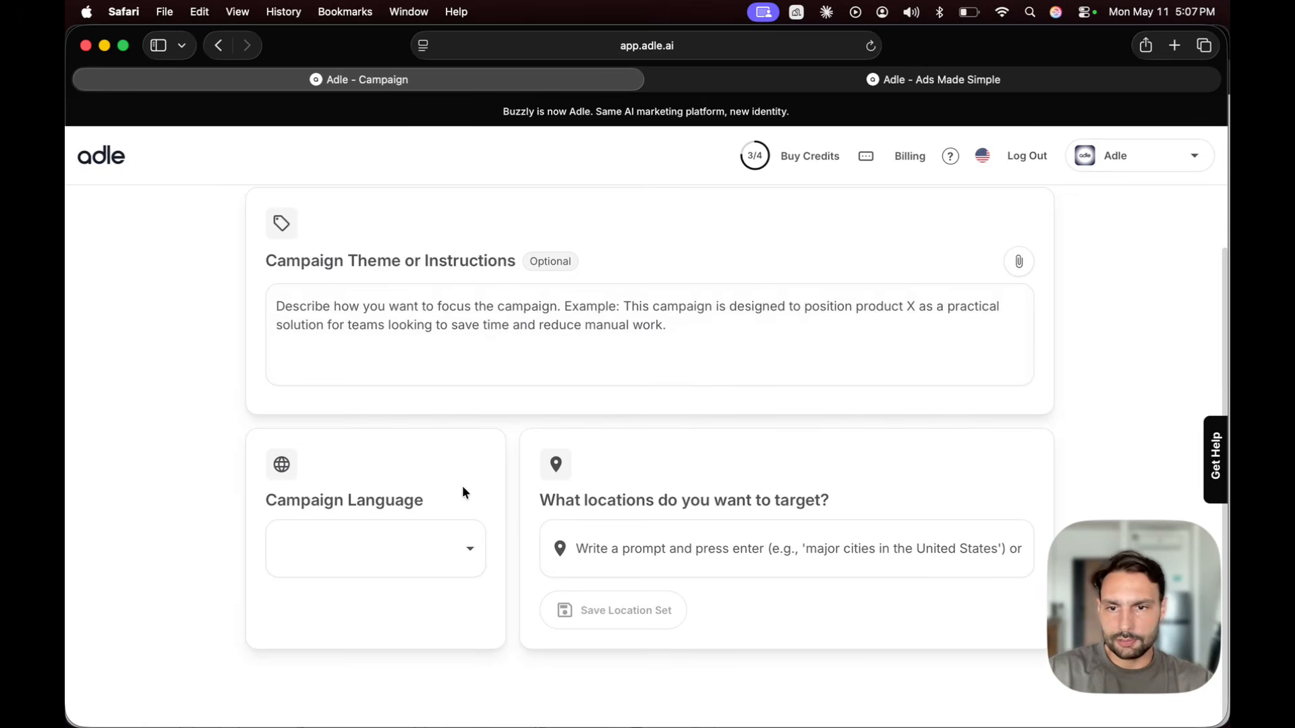
left_click(324, 554)
left_click(346, 551)
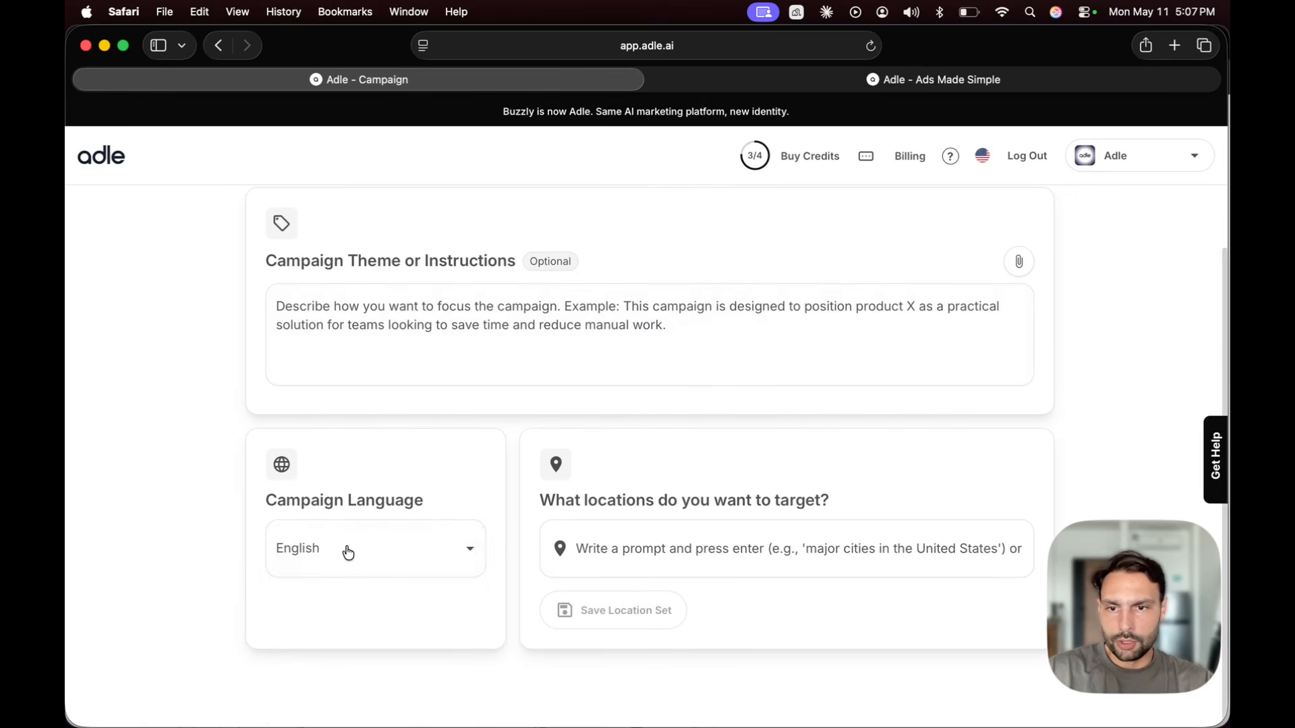
Set the campaign's target location to the United States and close the location map.
left_click(669, 570)
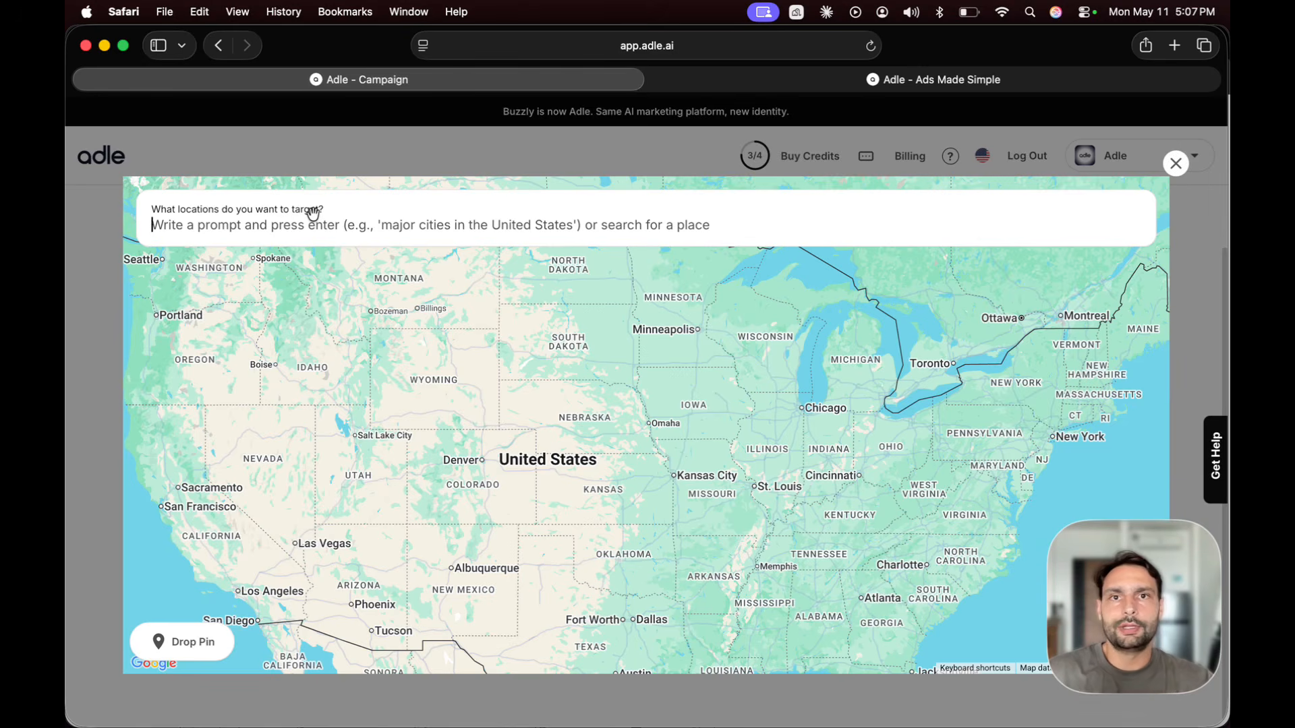
type("united")
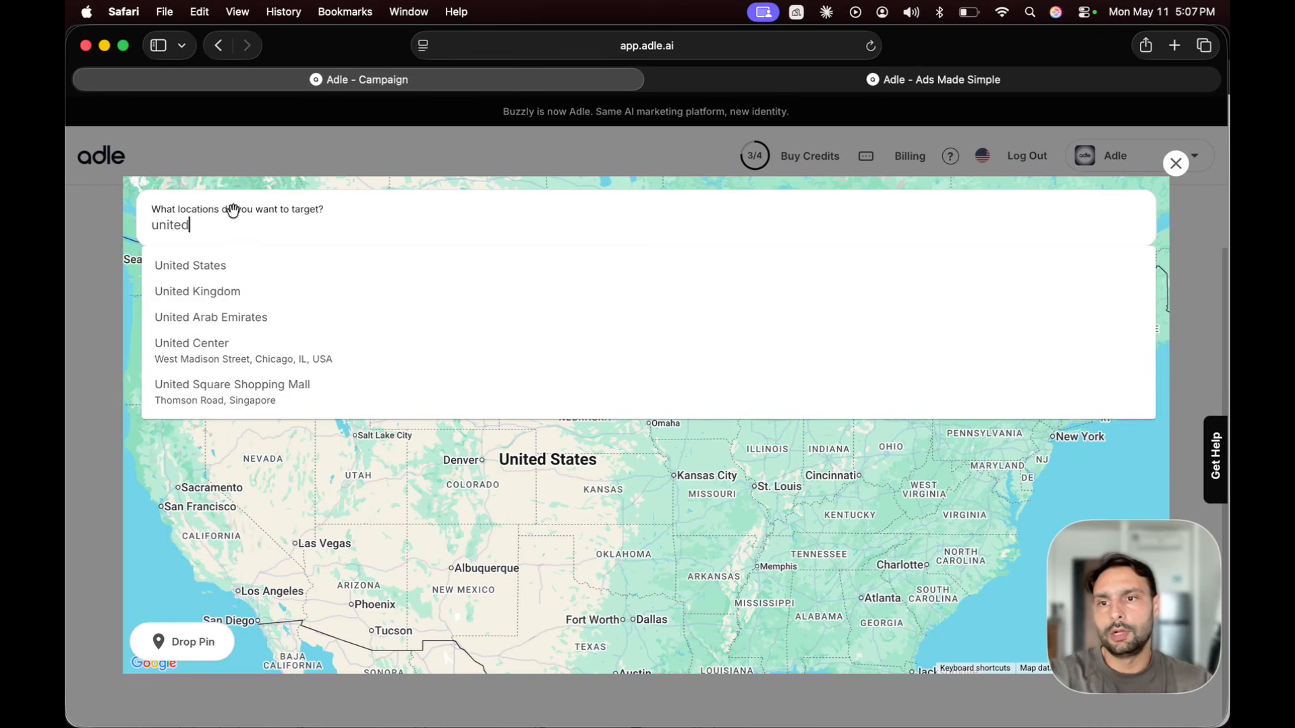
left_click(165, 268)
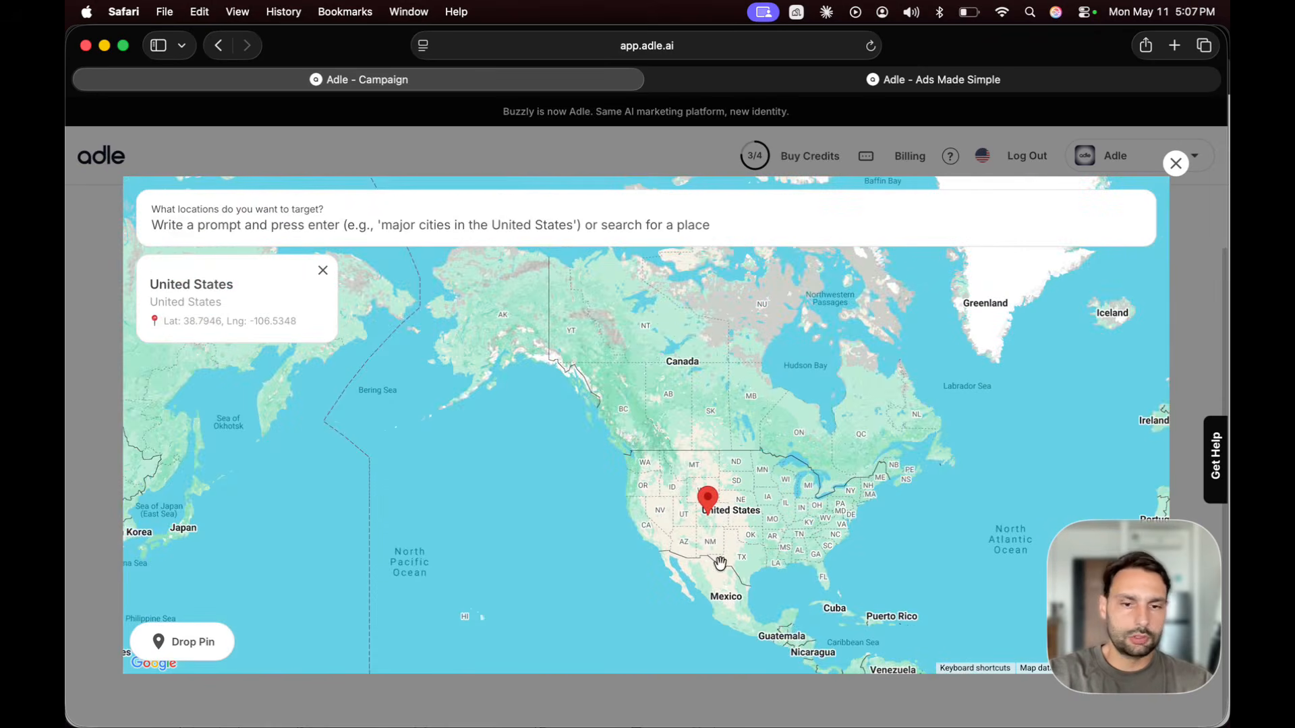
left_click_drag(1147, 620, 420, 622)
left_click(1096, 639)
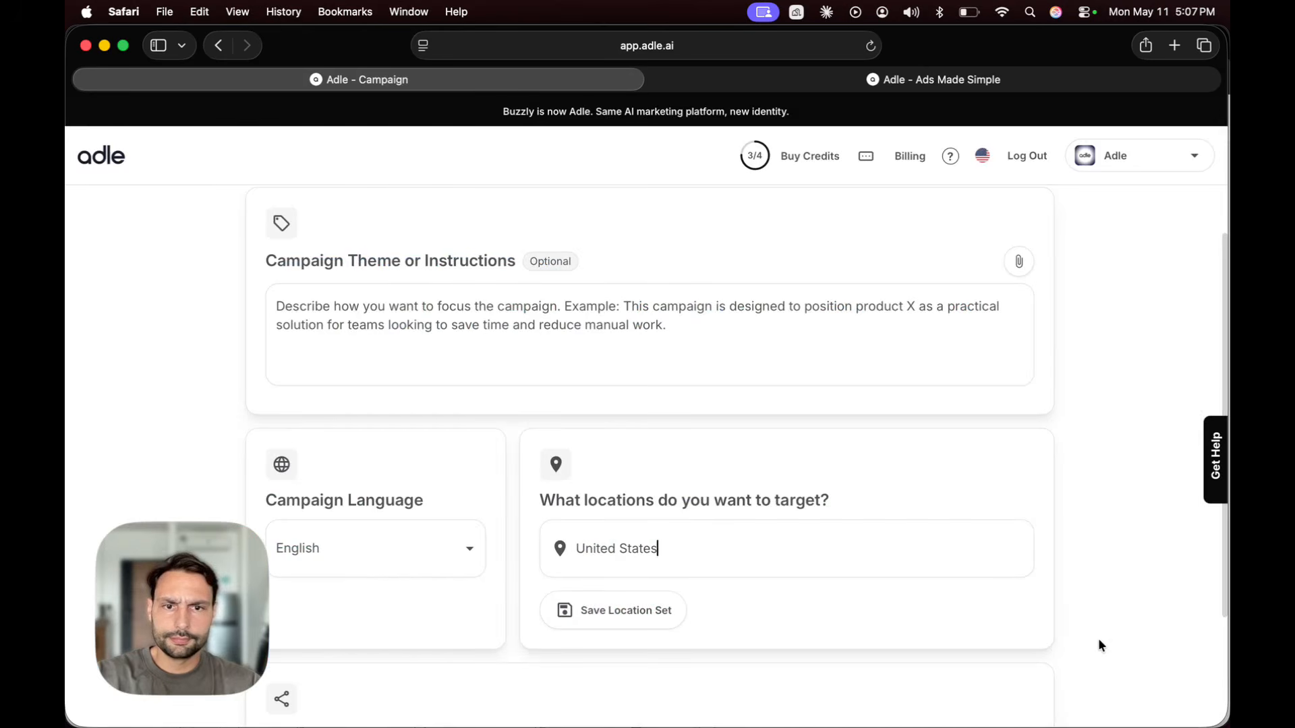
Choose Meta as the campaign's platform and set its objective to Leads.
scroll(661, 468, "down", 3)
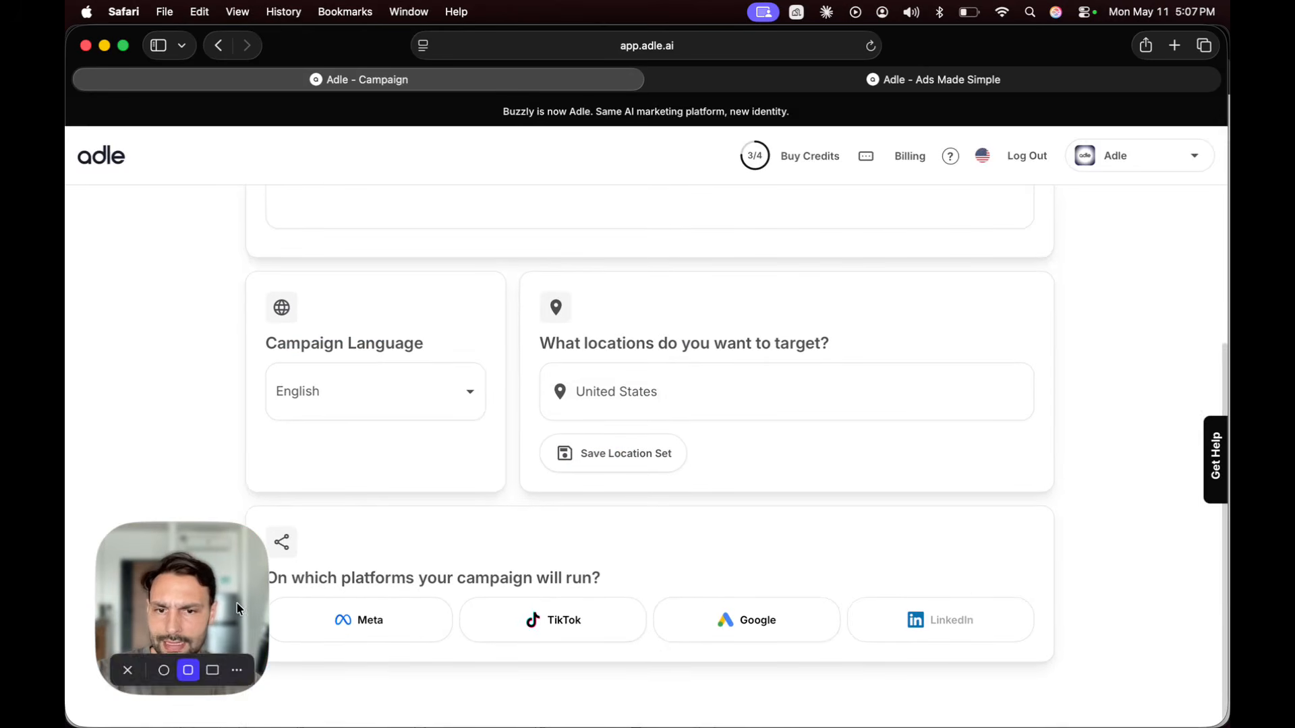
left_click(377, 631)
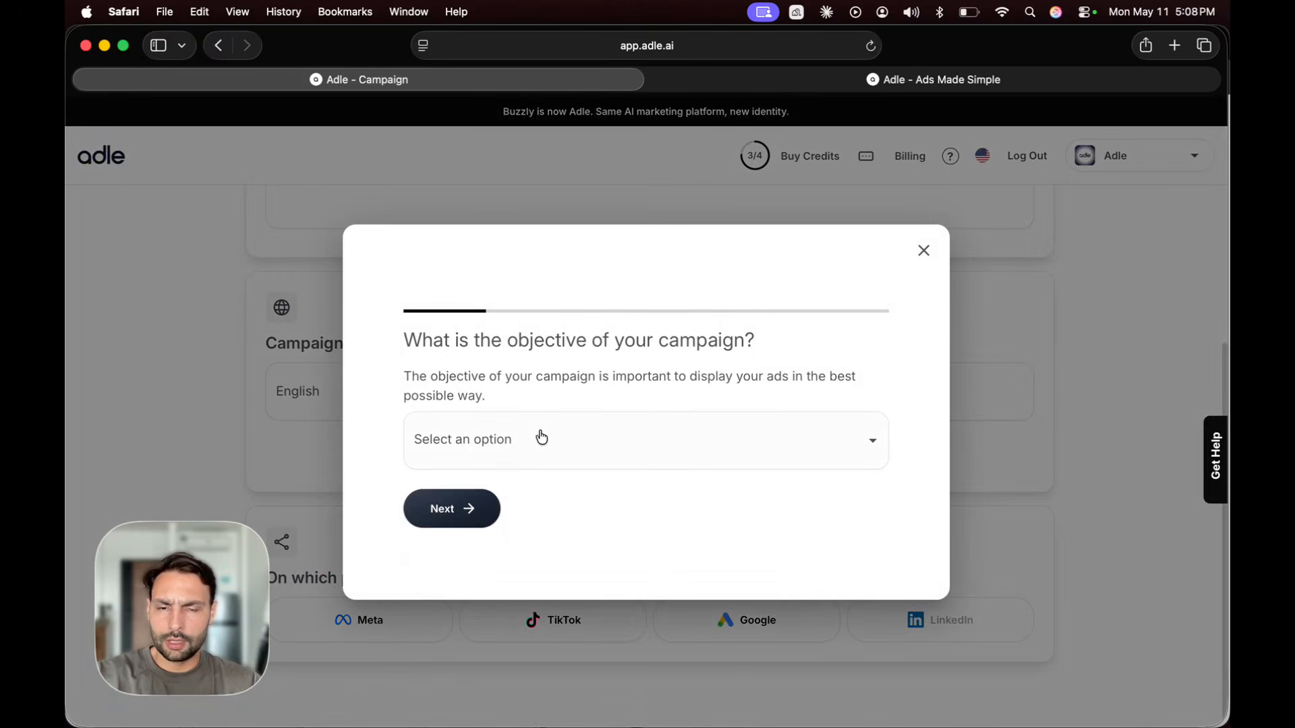
left_click(541, 437)
left_click(473, 613)
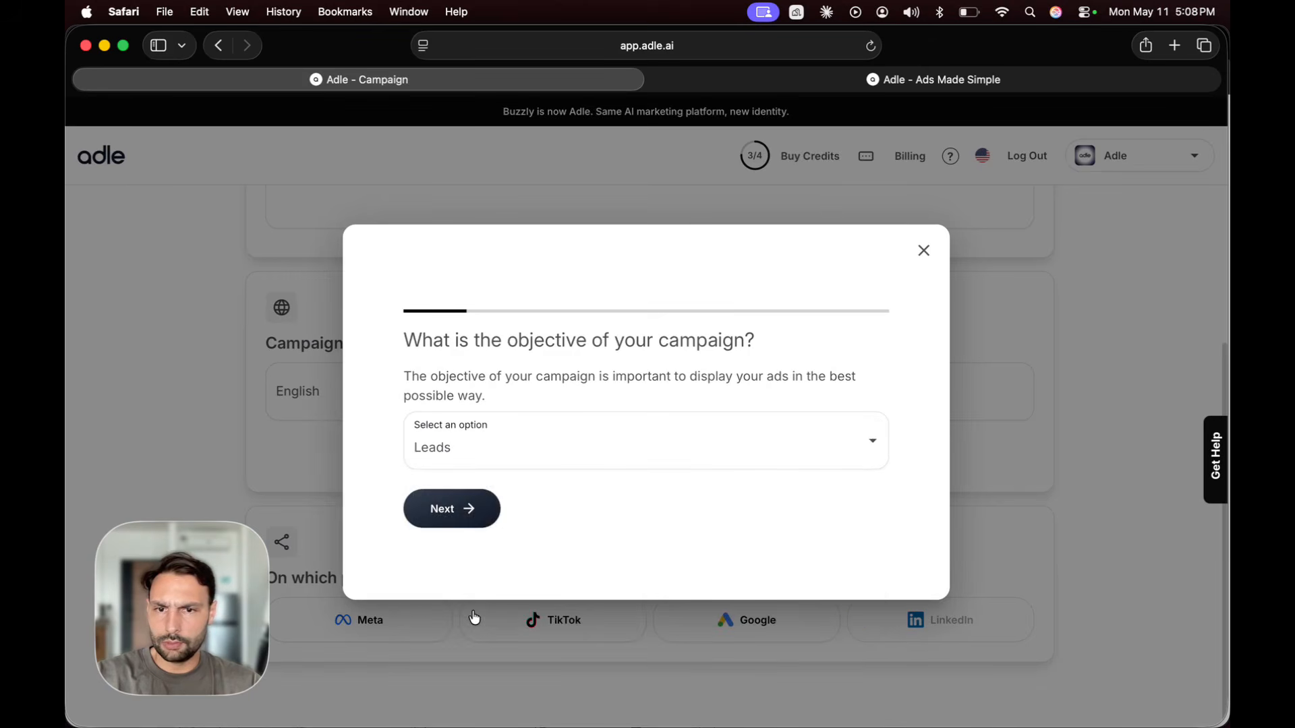
left_click(442, 513)
Set the campaign's conversion location to Instant form and continue to the account selection.
left_click(474, 441)
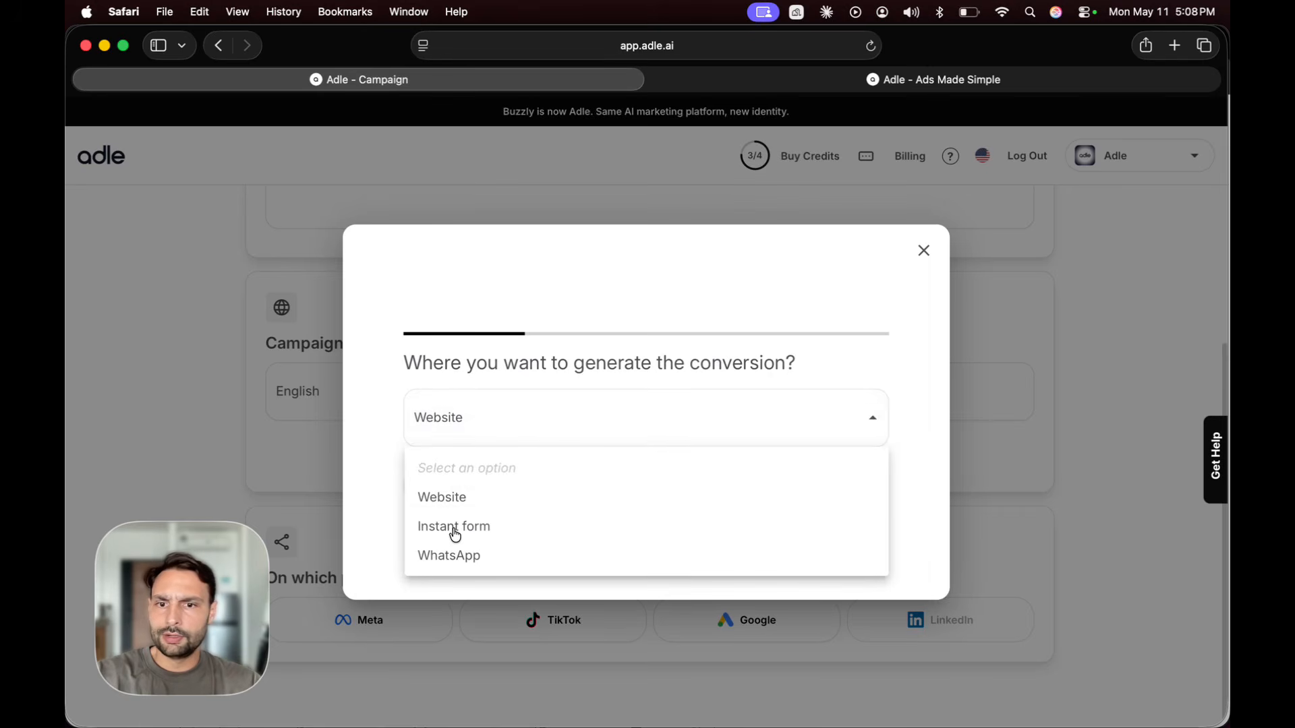
left_click(452, 529)
left_click(533, 503)
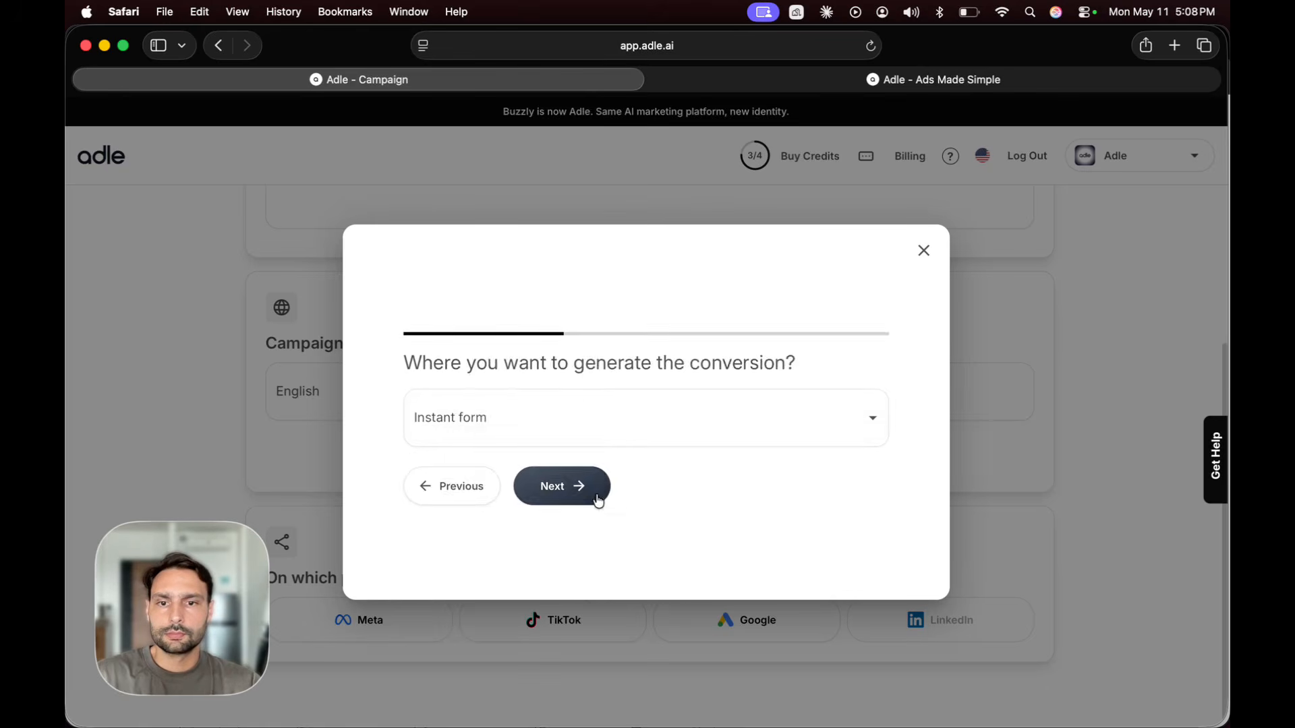
left_click(590, 495)
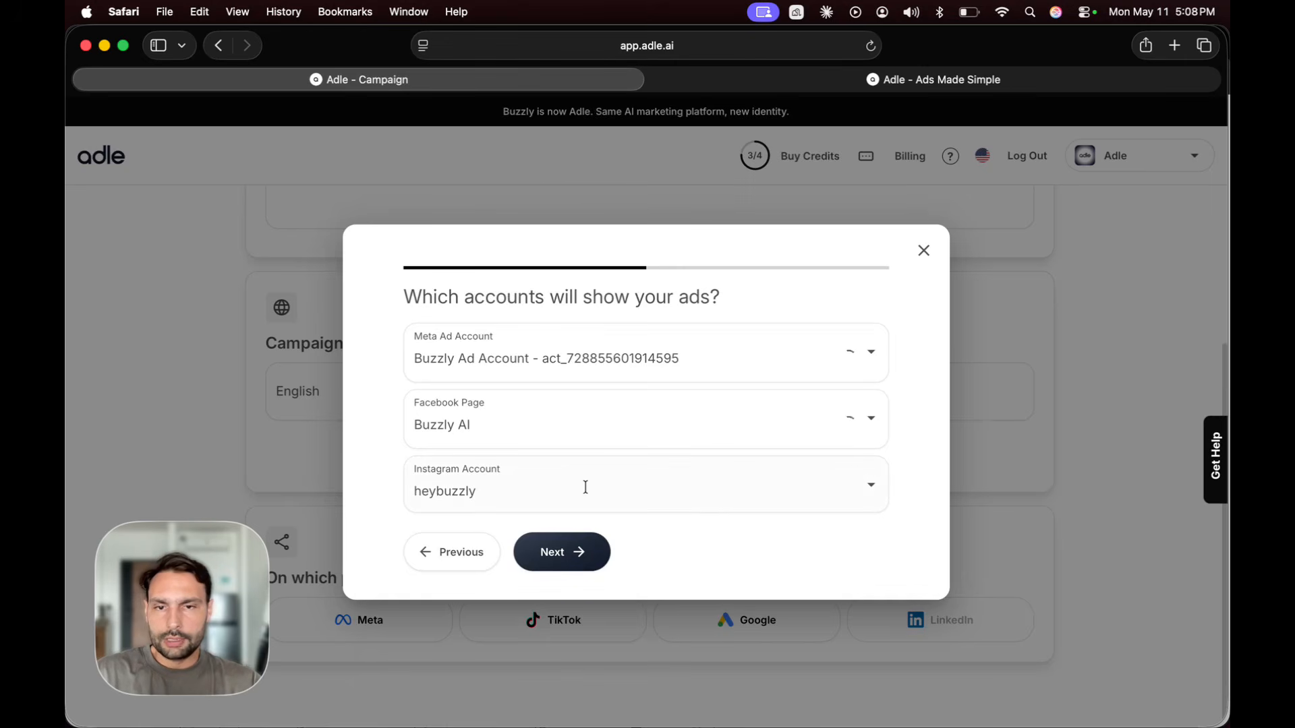
View the instructions for connecting a Meta account, and go back to the ad account selection.
left_click(681, 366)
left_click(531, 409)
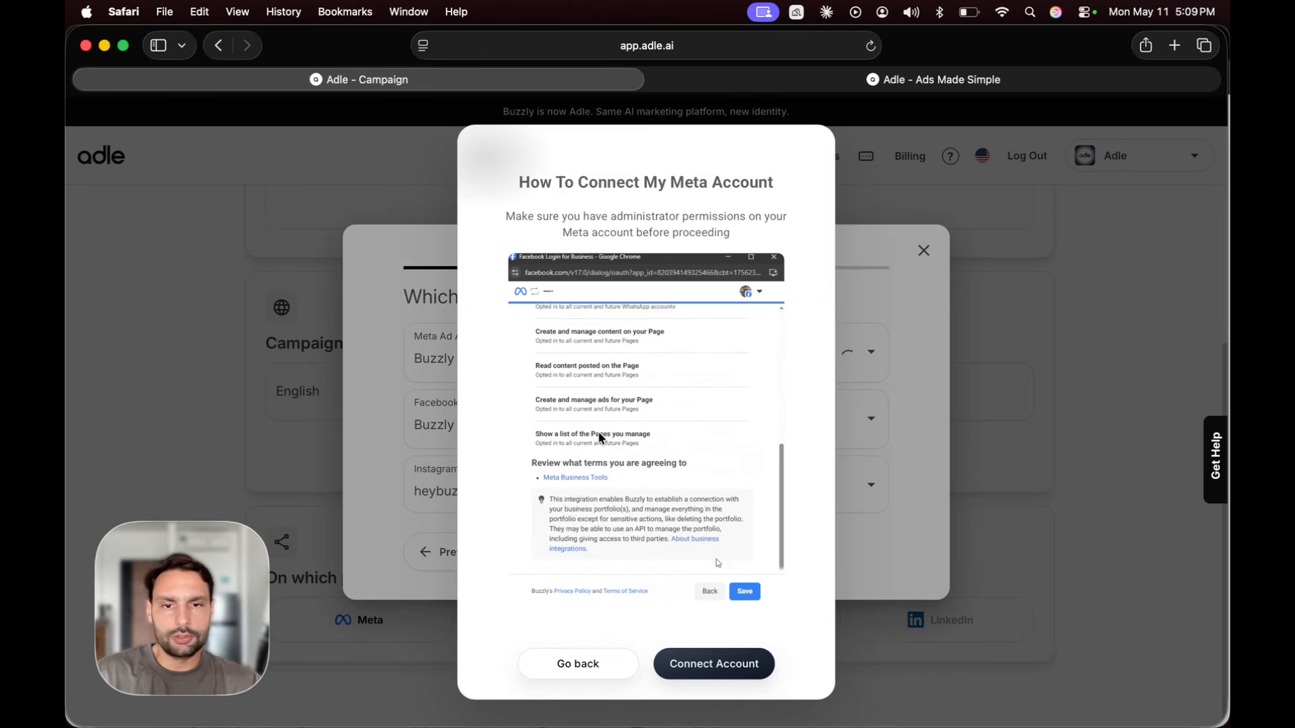
left_click(623, 664)
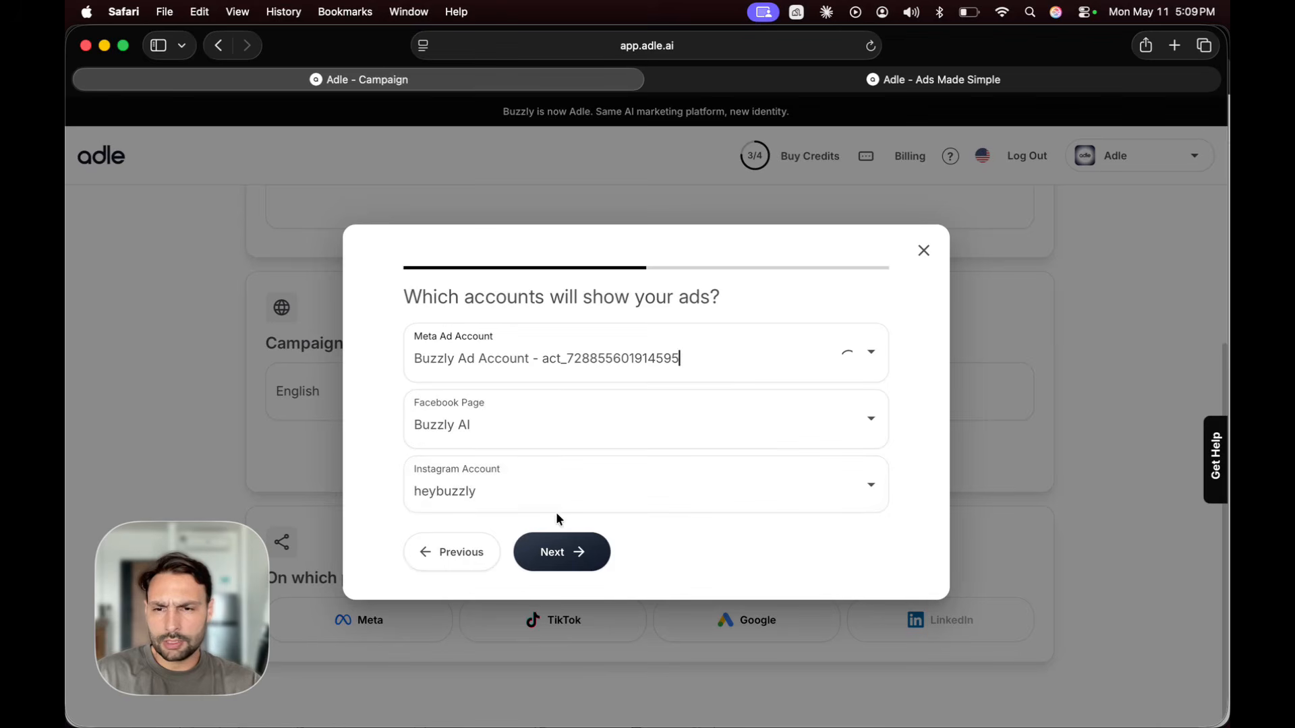
Keep the preselected Meta ad, Facebook and Instagram accounts, and choose a daily budget for the campaign.
left_click(575, 552)
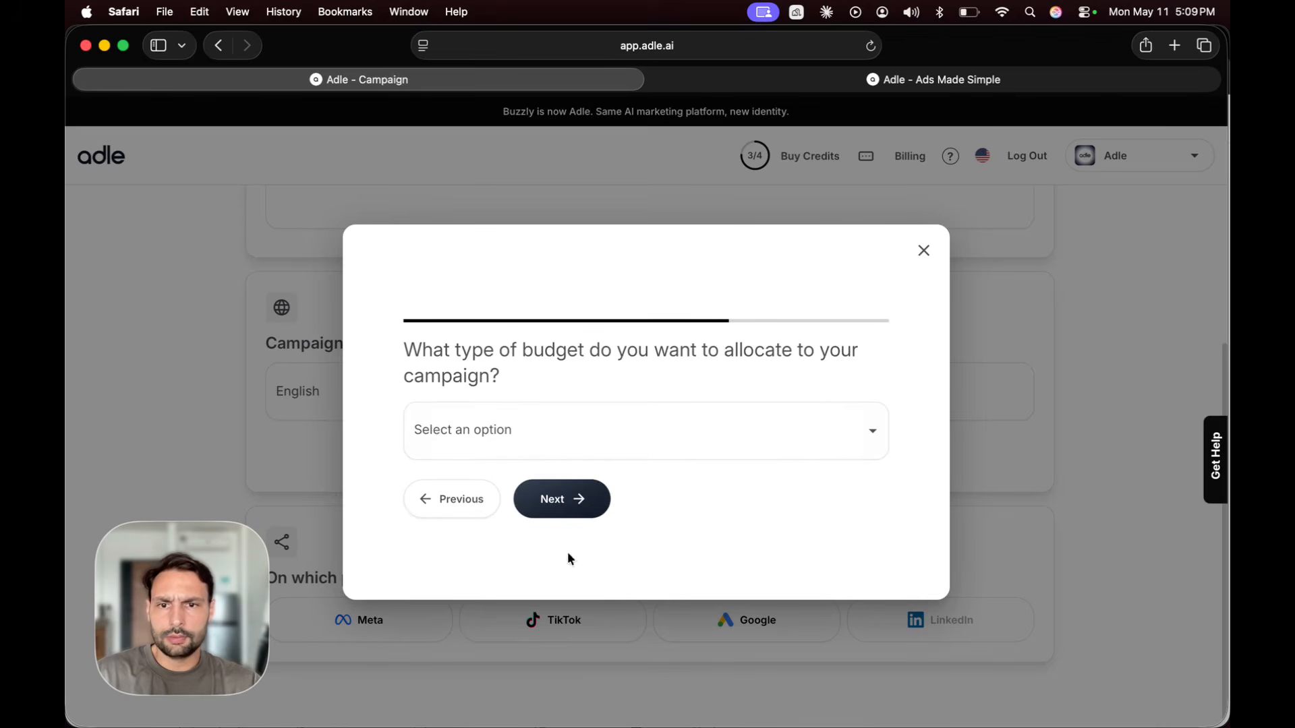
left_click(478, 437)
left_click(484, 484)
left_click(578, 498)
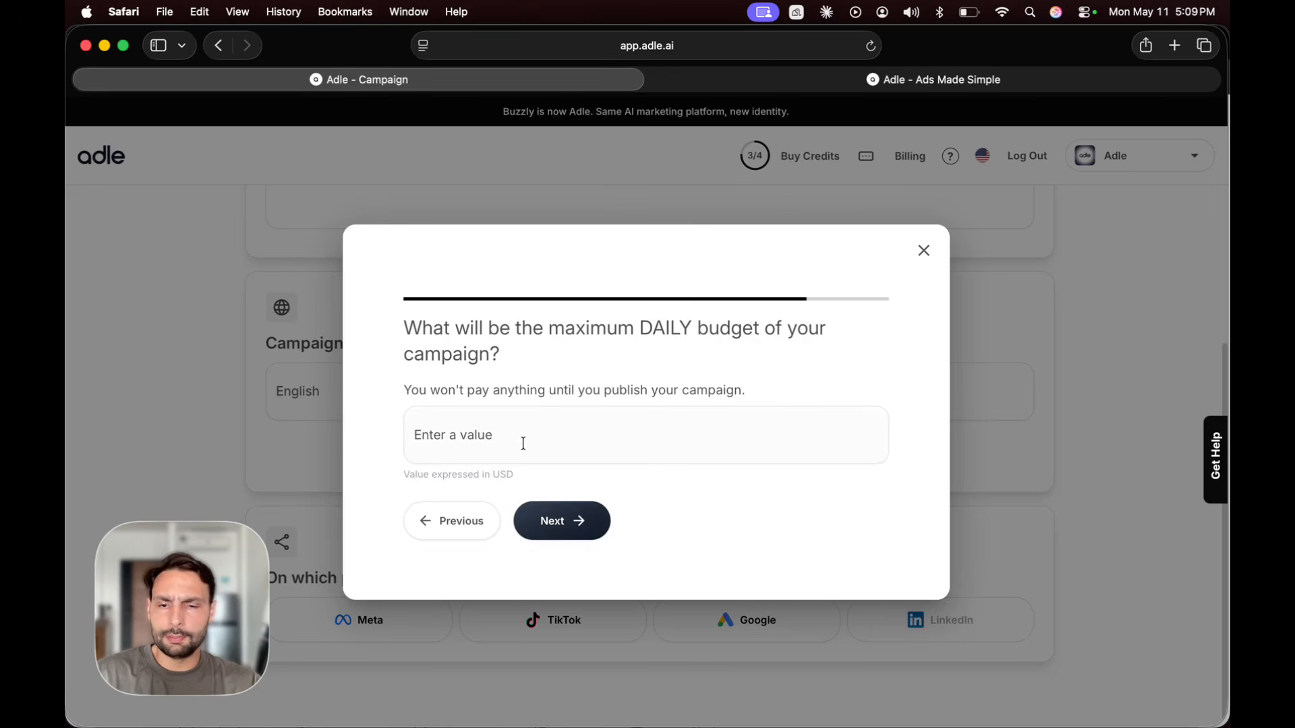
Set the maximum daily budget to 500 USD and generate the campaign with the preselected creatives, accepting the credit cost.
type("500")
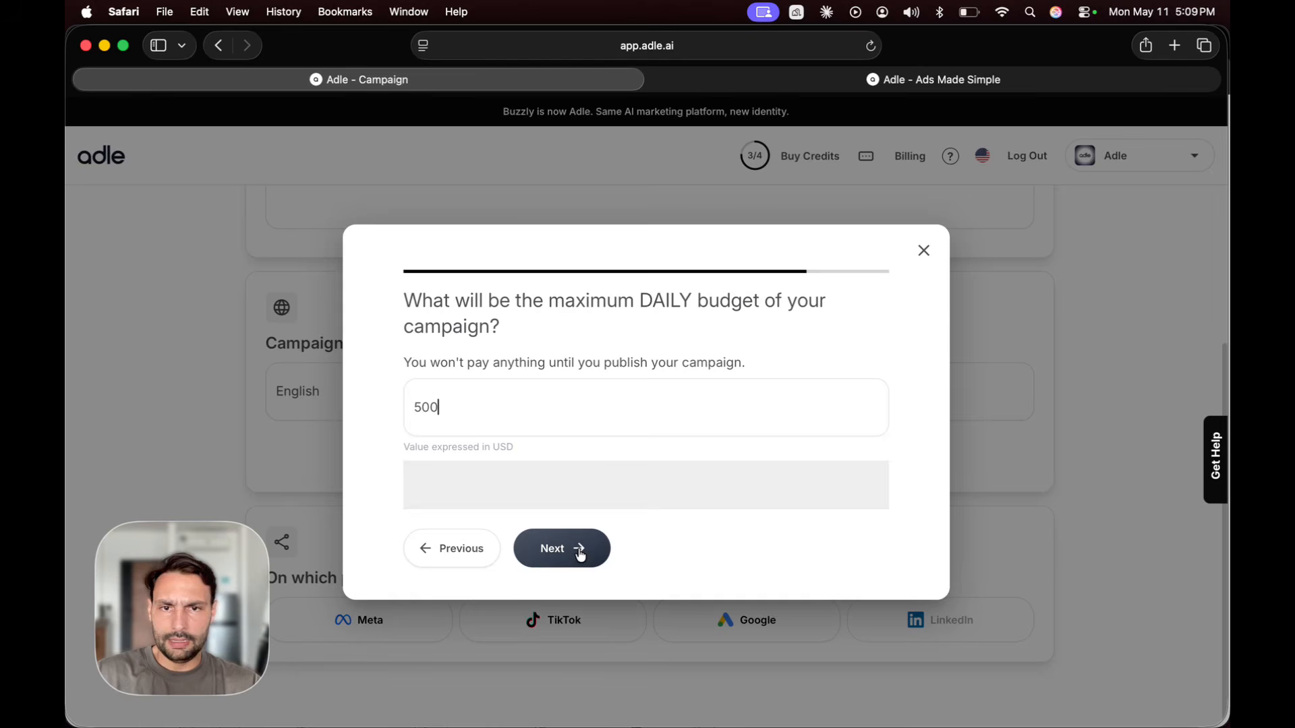
left_click(578, 550)
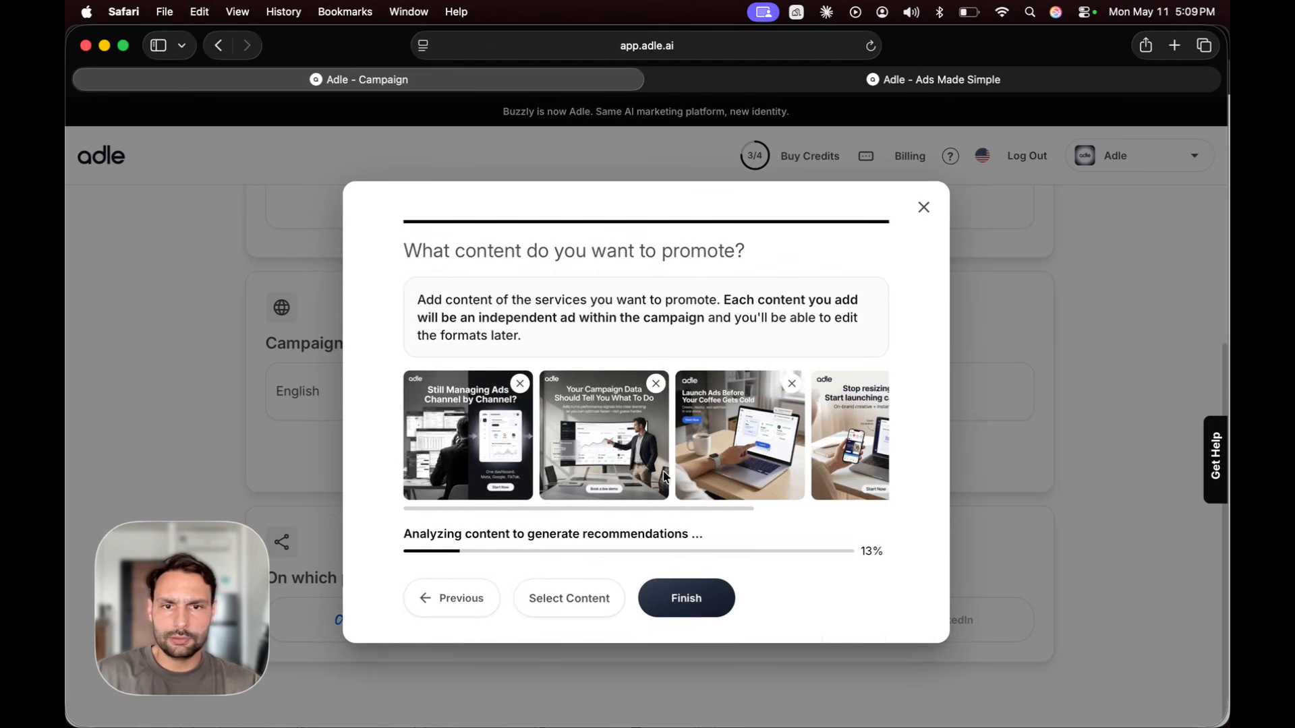
left_click(664, 615)
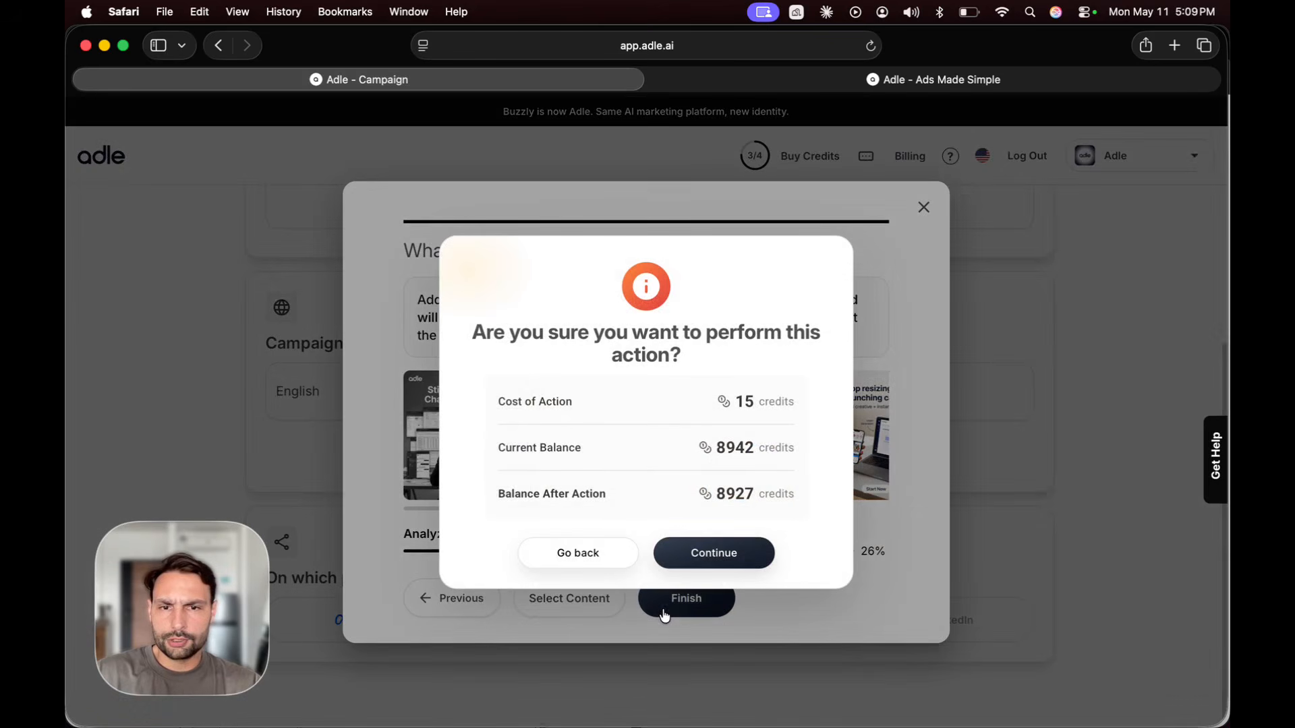
left_click(725, 568)
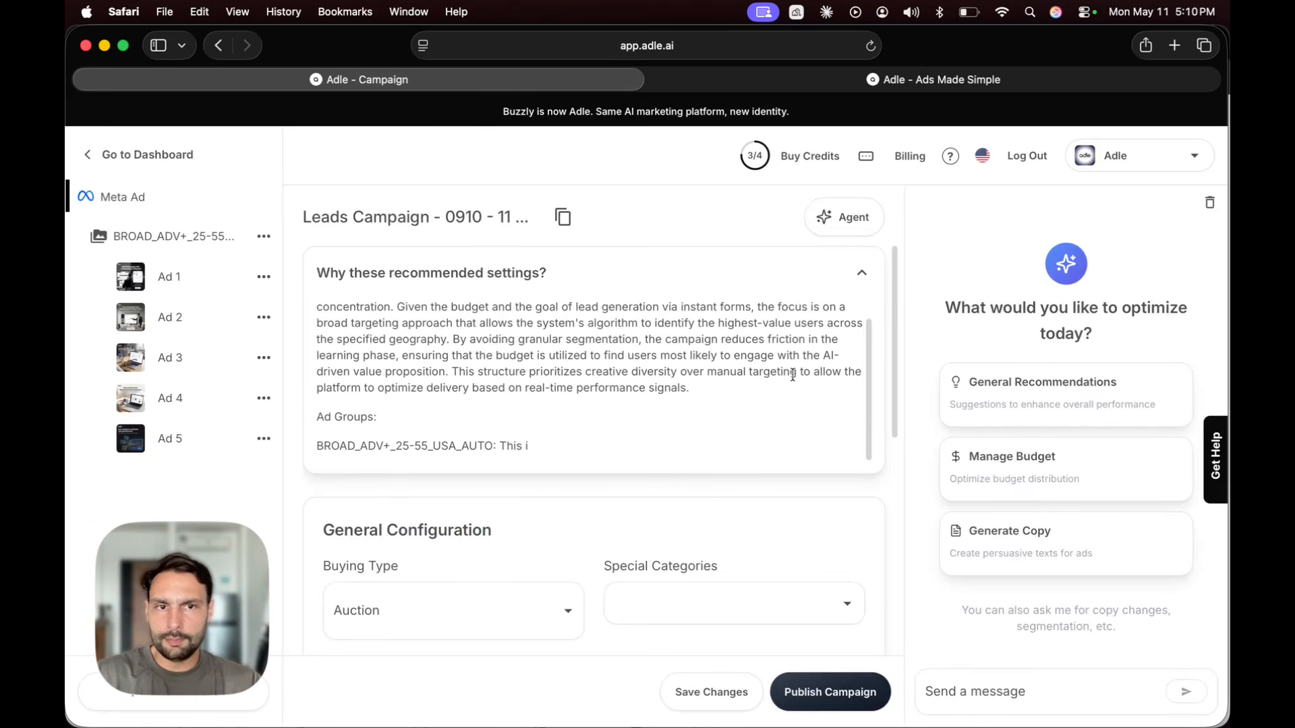
Hide the Agent chat and read the explanation of the campaign's recommended settings.
left_click(845, 218)
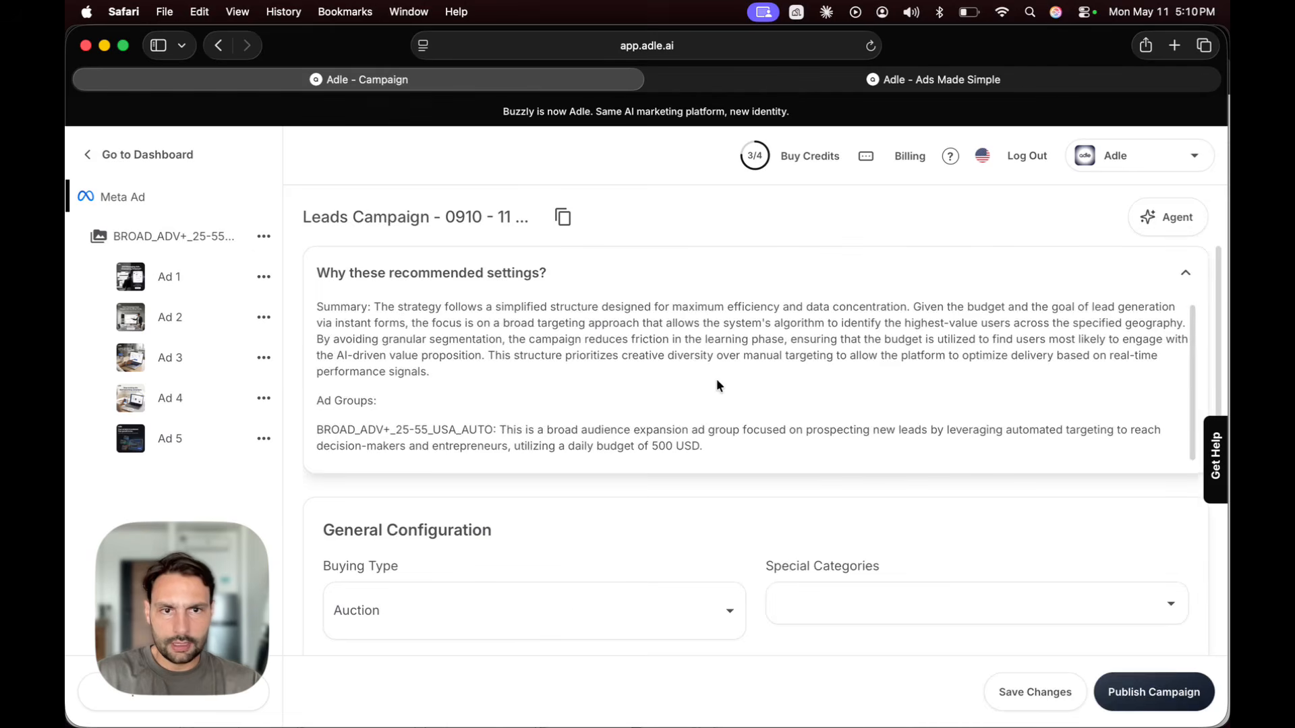
scroll(670, 414, "down", 1)
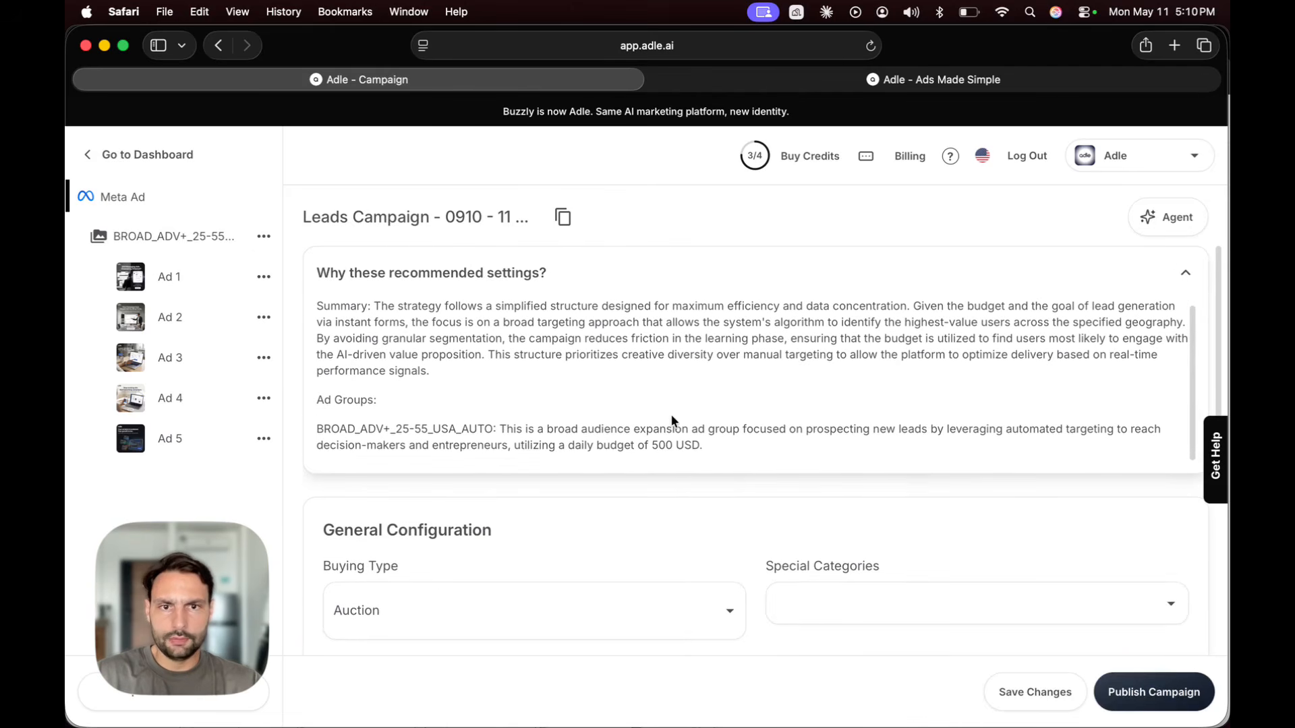
scroll(670, 414, "up", 1)
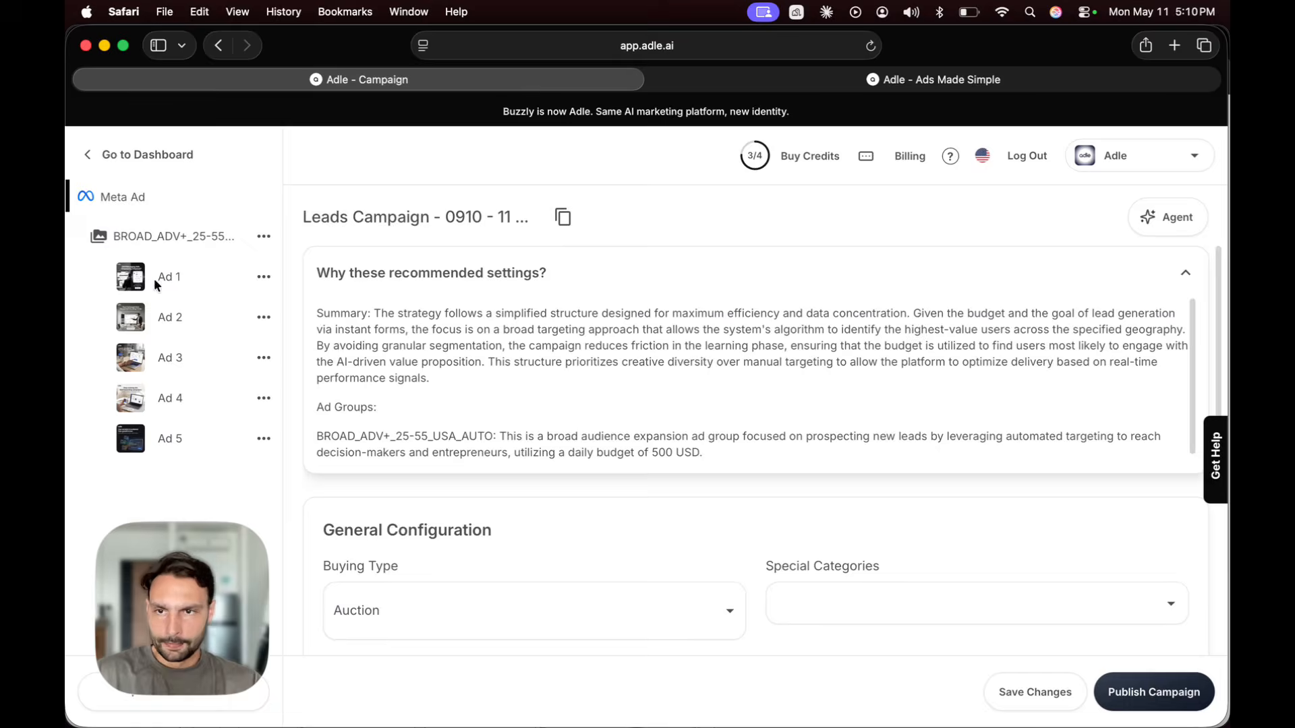
Open Ad 1 and set its preview format to Instagram Post.
left_click(77, 275)
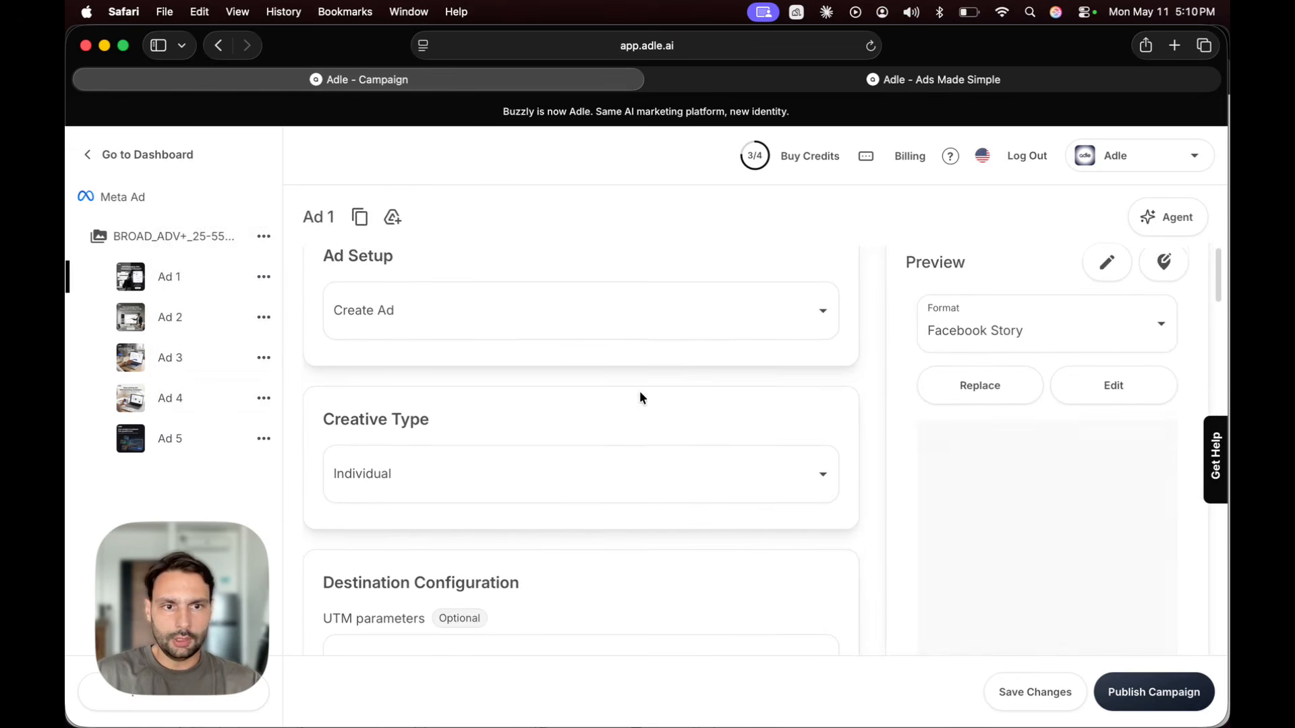
left_click(1070, 348)
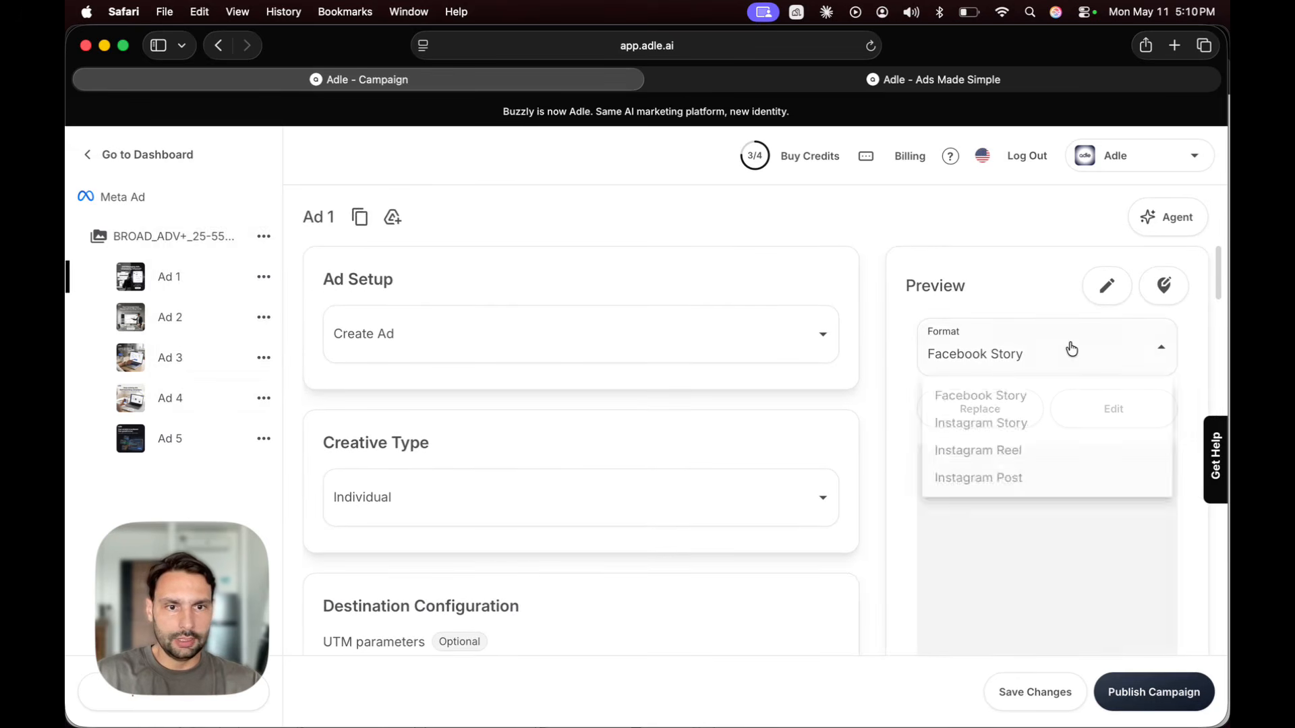
left_click(934, 496)
Review Ad 1's destination, instant form, call to action, primary texts, description and headlines.
scroll(763, 477, "down", 2)
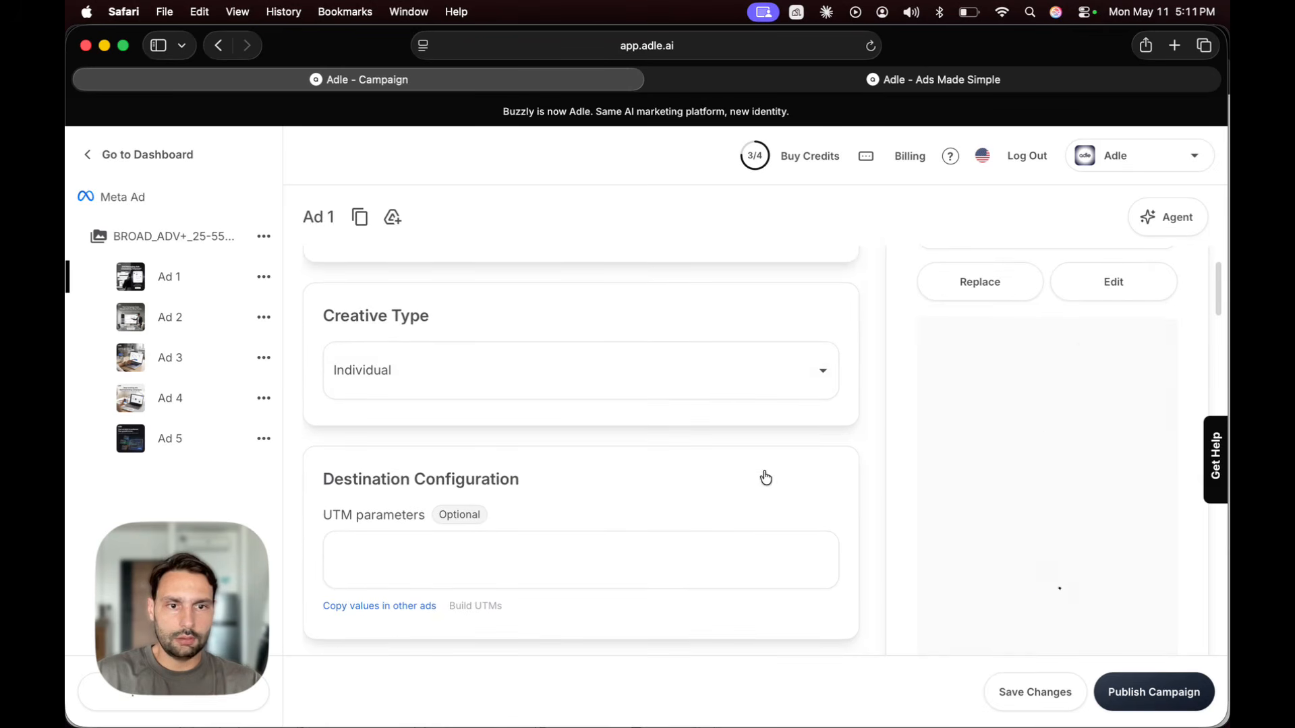
scroll(706, 413, "down", 6)
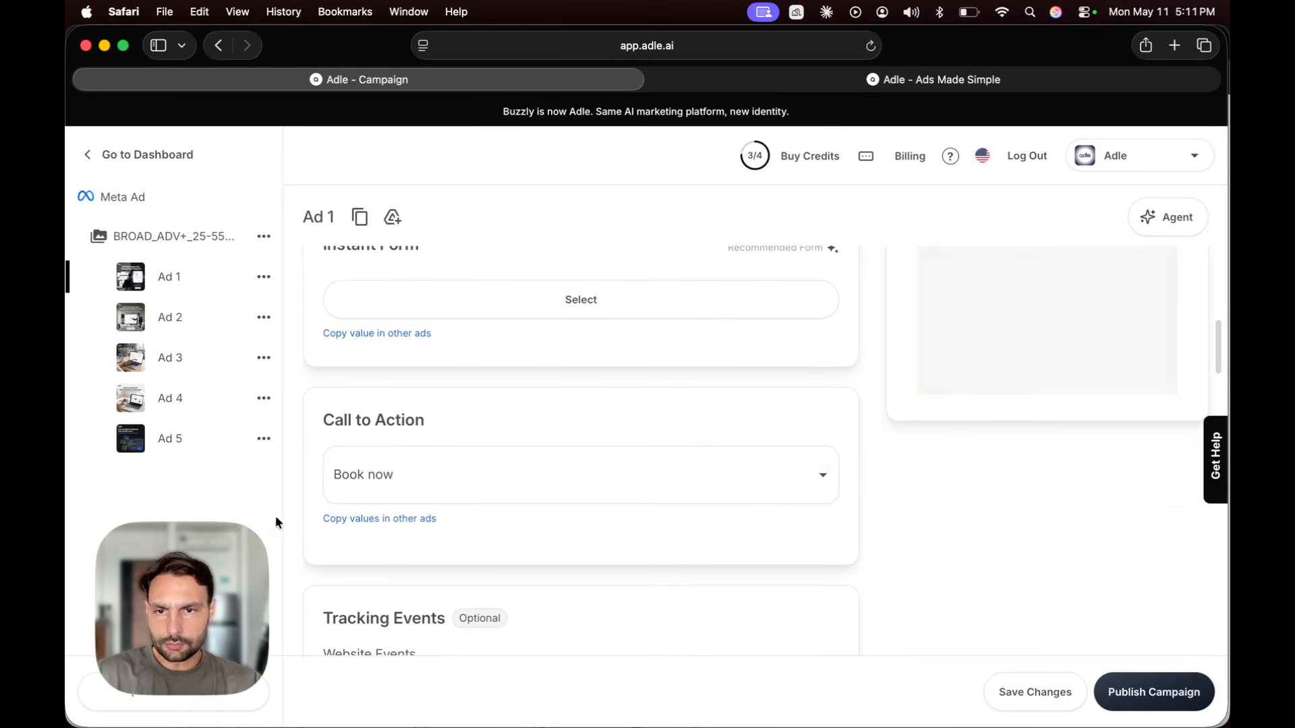
scroll(465, 572, "down", 3)
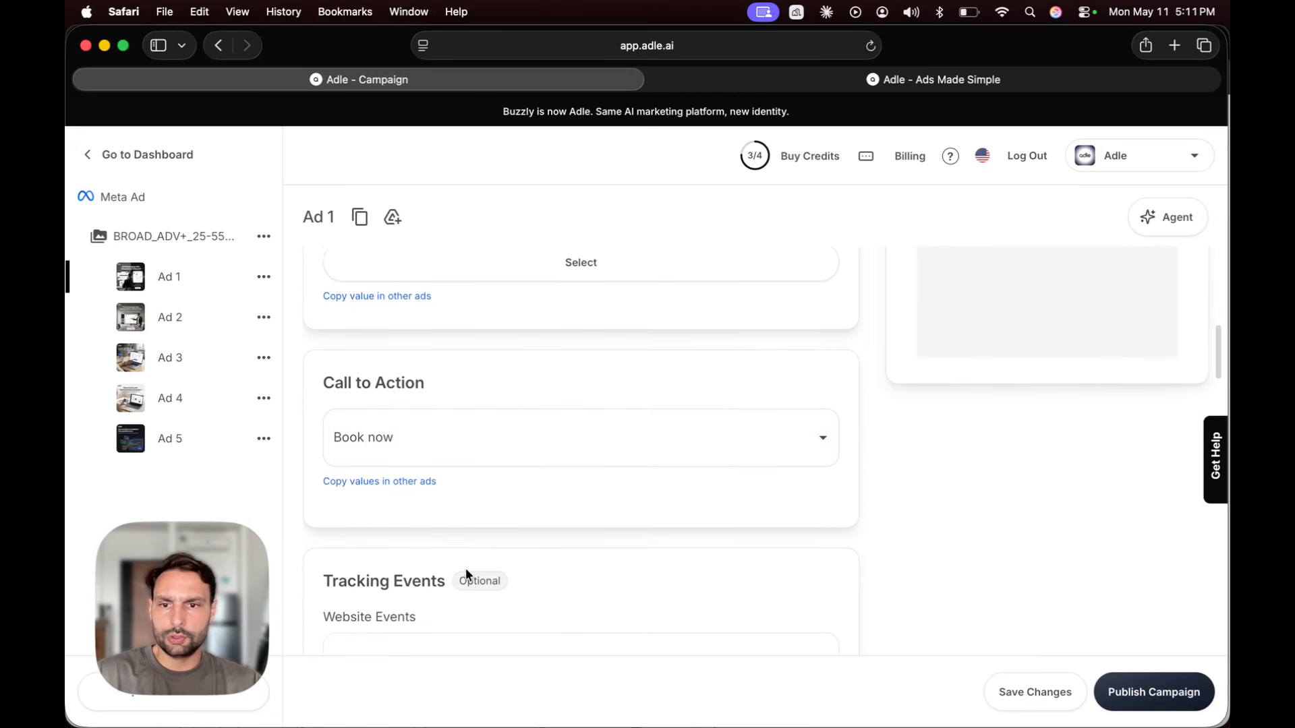
scroll(468, 575, "down", 7)
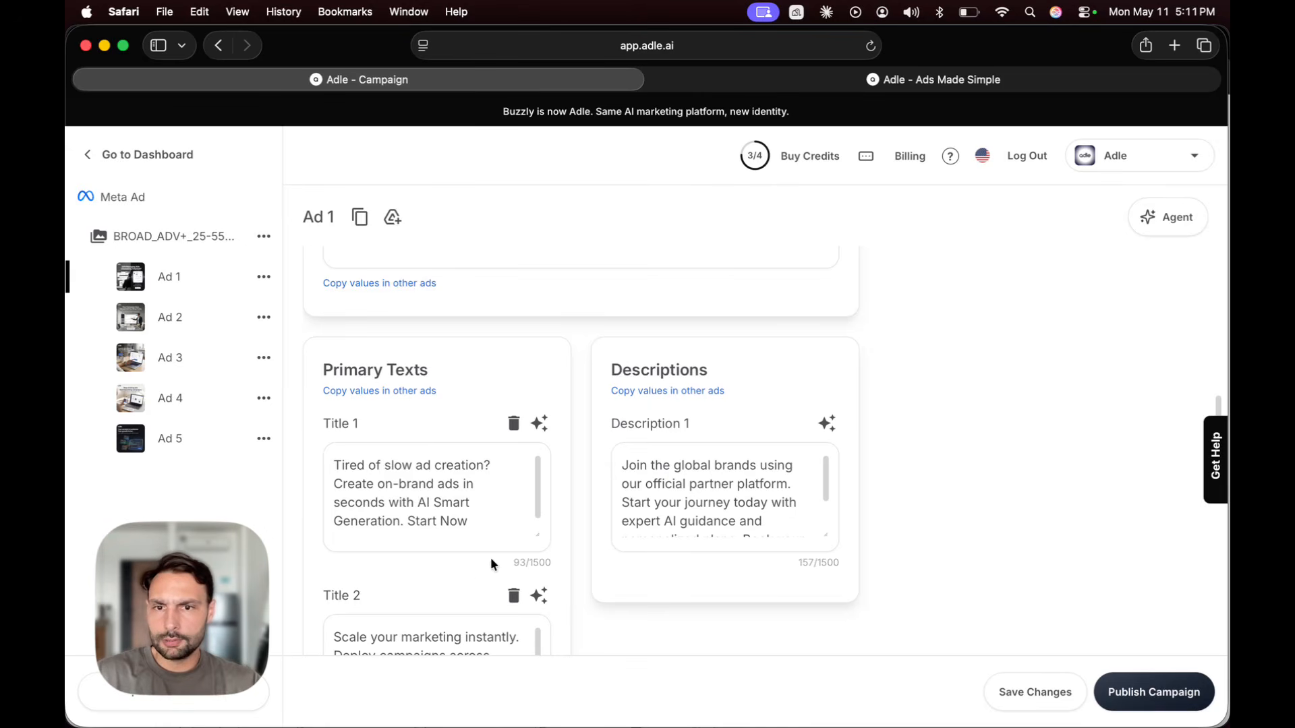
scroll(492, 559, "down", 2)
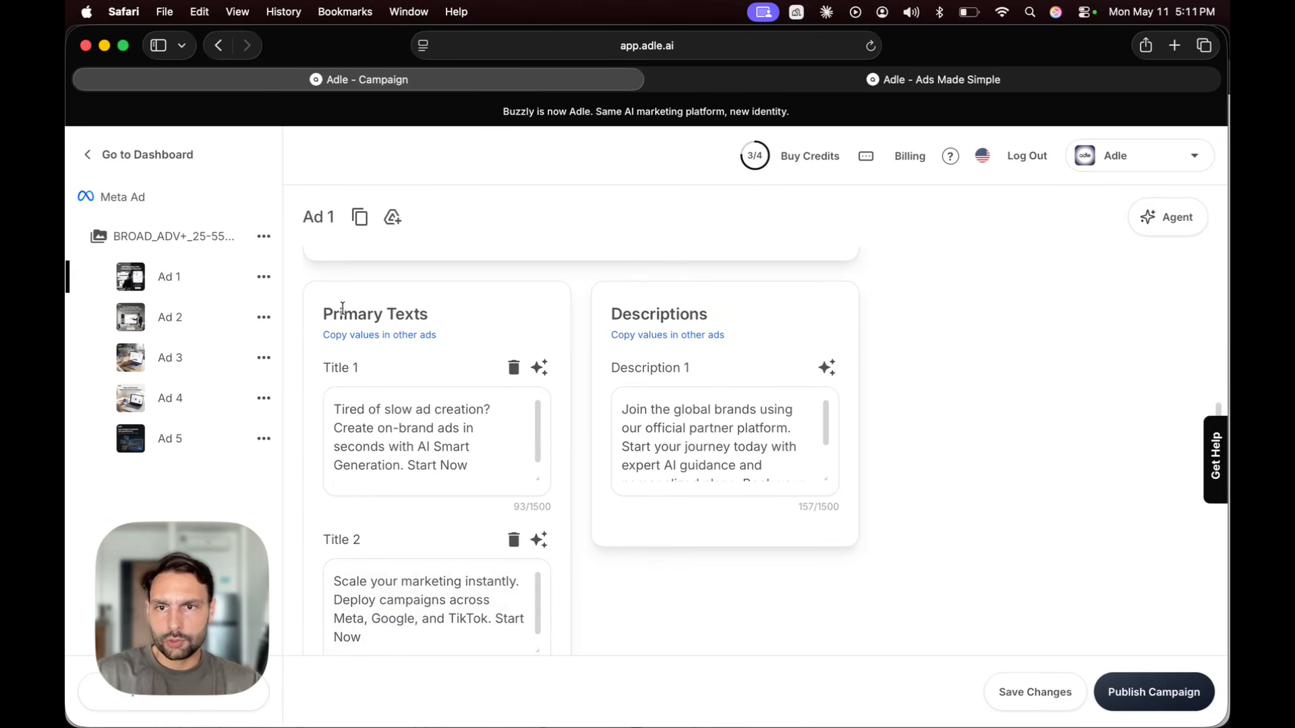
scroll(345, 522, "down", 1)
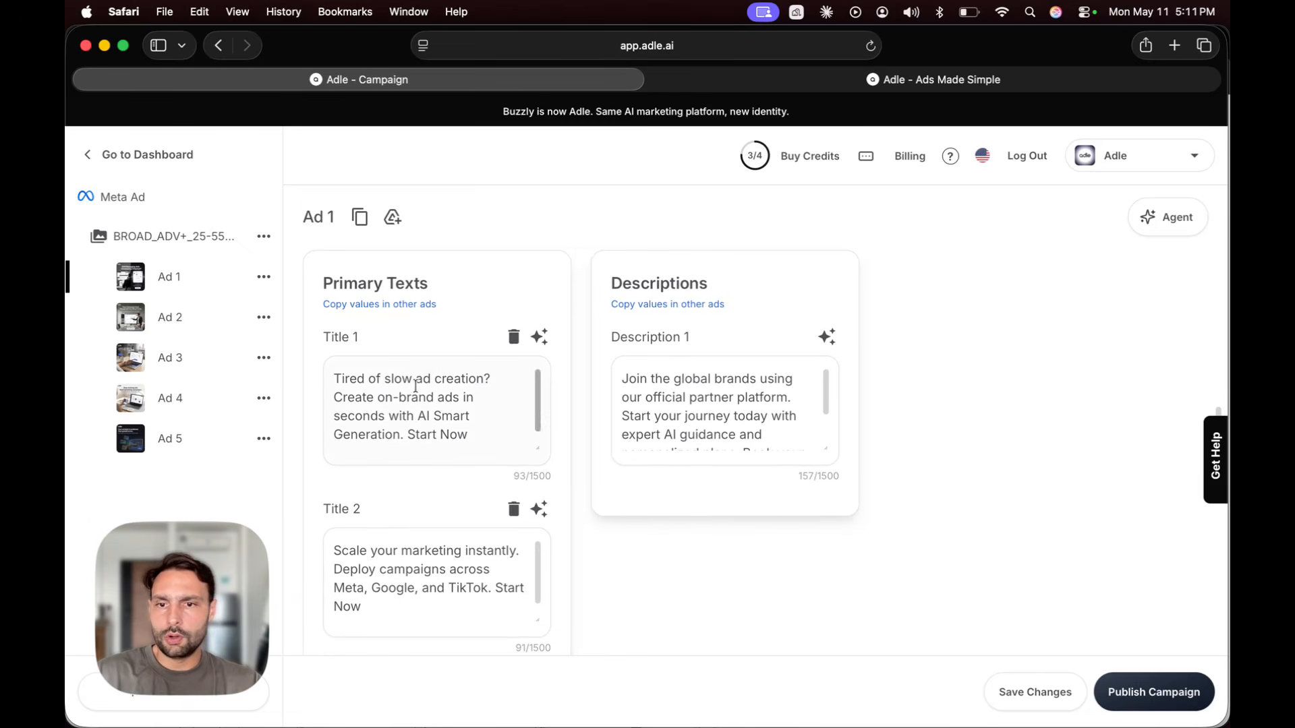
scroll(370, 468, "down", 6)
scroll(368, 469, "down", 5)
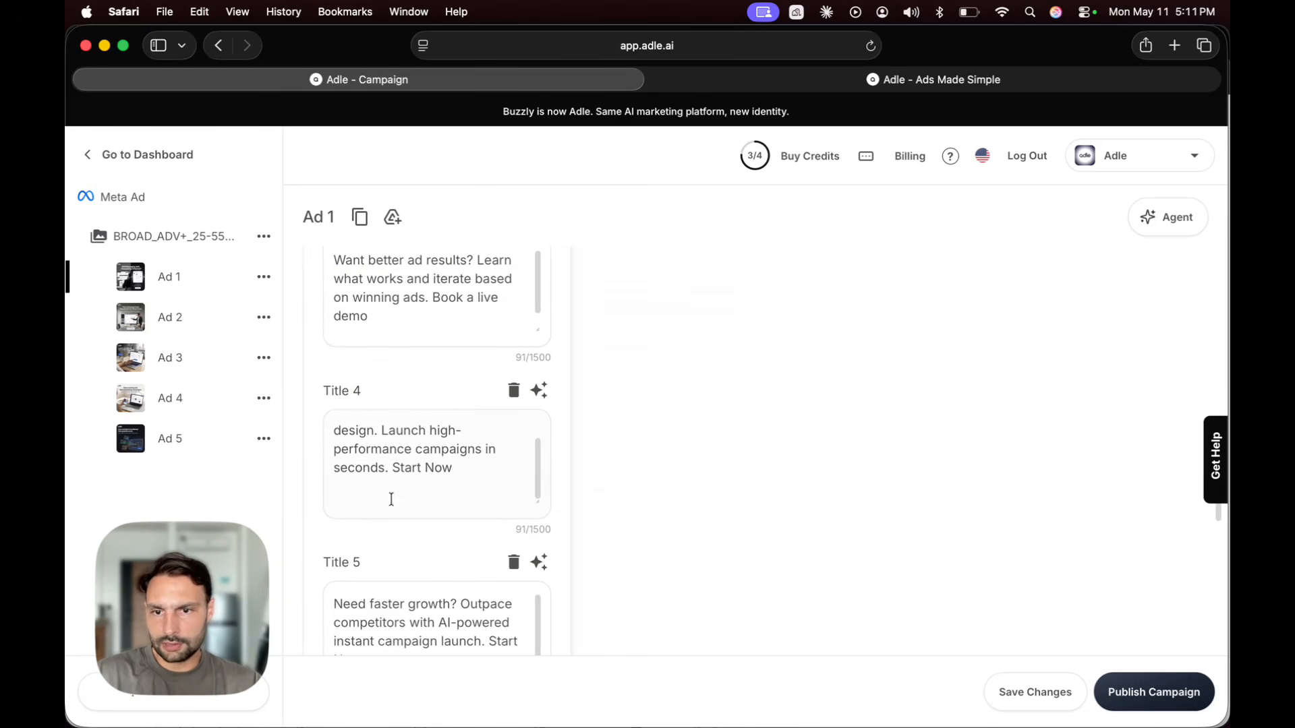
scroll(627, 497, "down", 10)
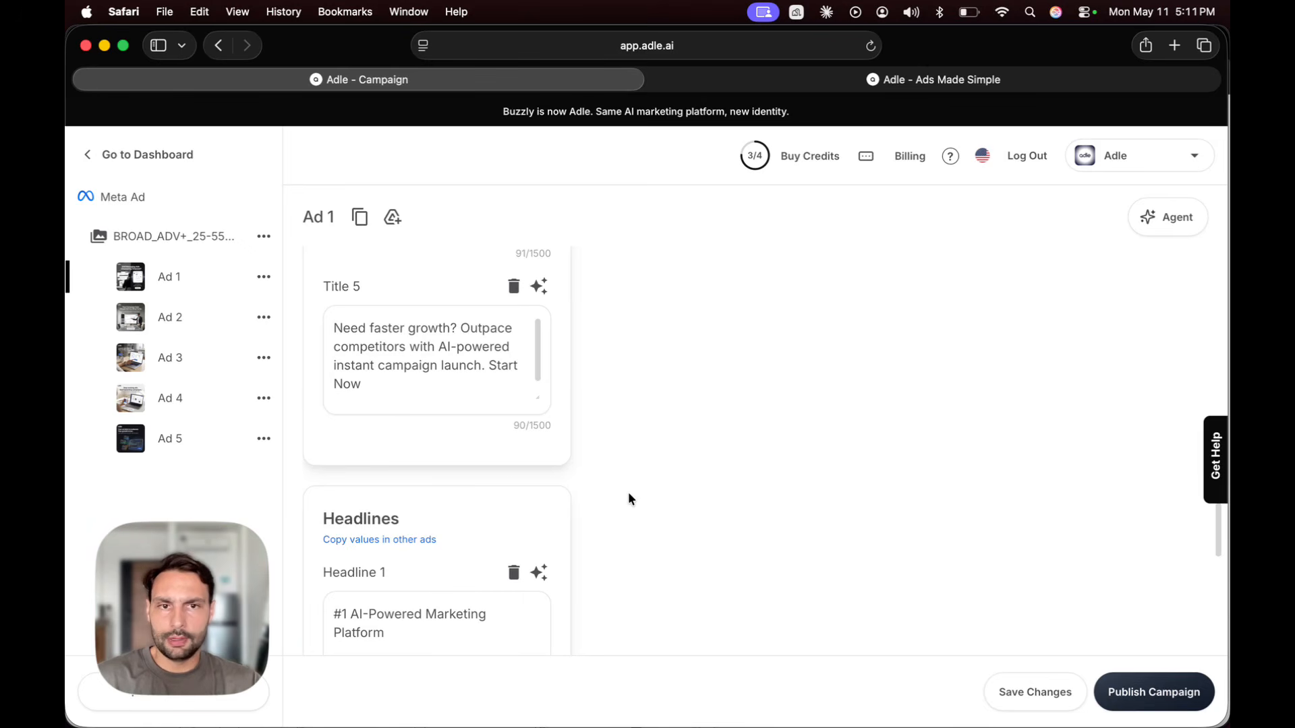
scroll(629, 497, "down", 5)
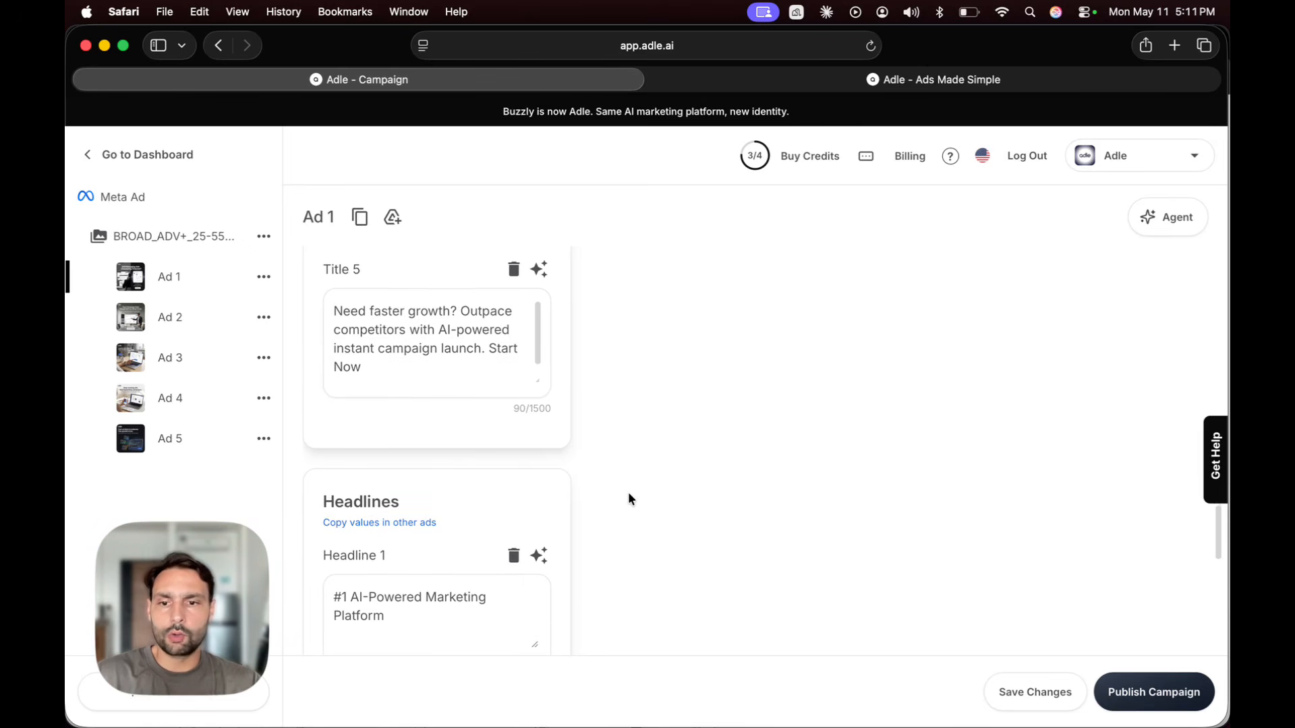
scroll(573, 552, "up", 3)
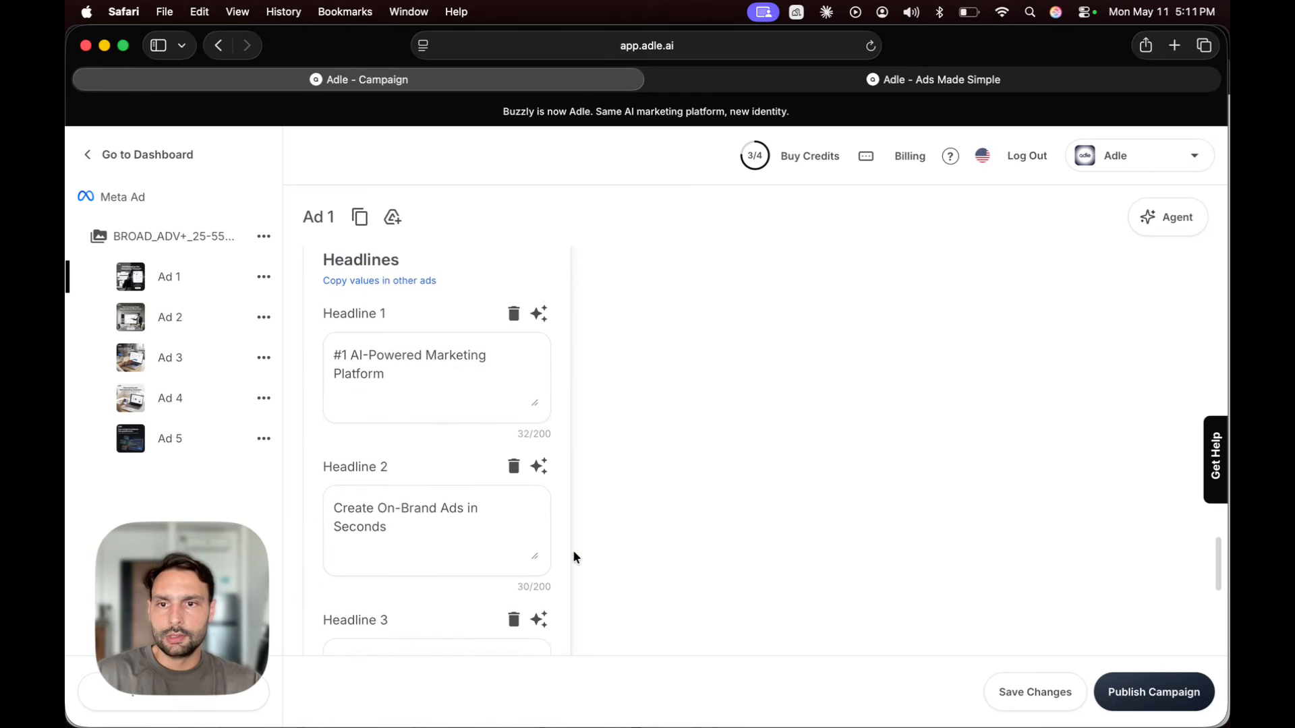
scroll(574, 552, "down", 8)
scroll(573, 549, "up", 10)
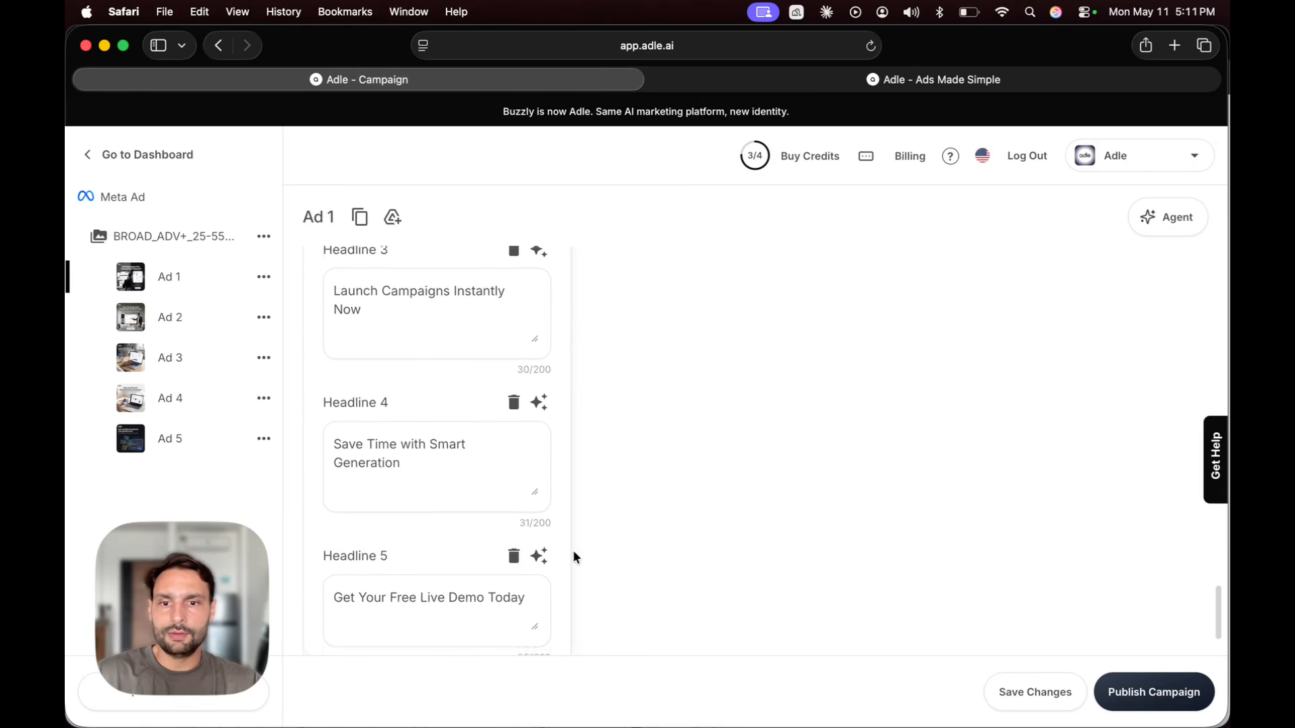
scroll(479, 545, "up", 8)
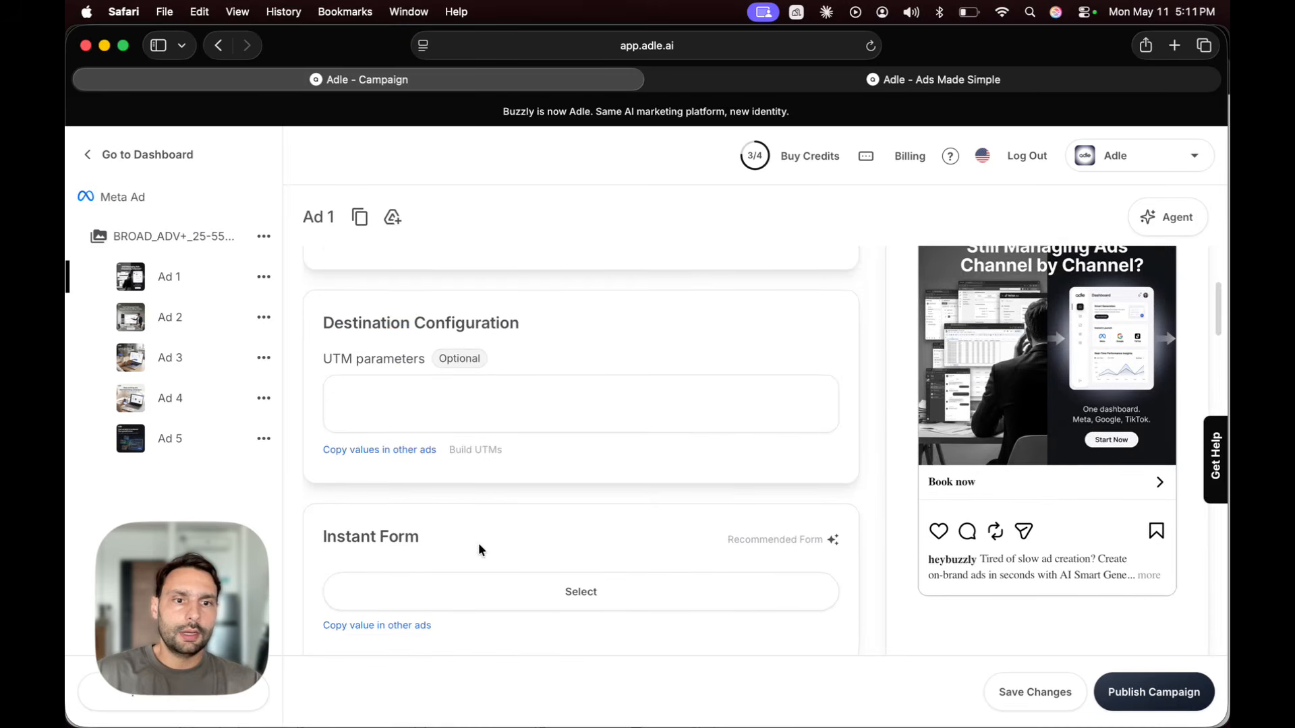
Examine Ad 1's Instagram Post preview together with its creative type and destination settings.
scroll(478, 545, "down", 1)
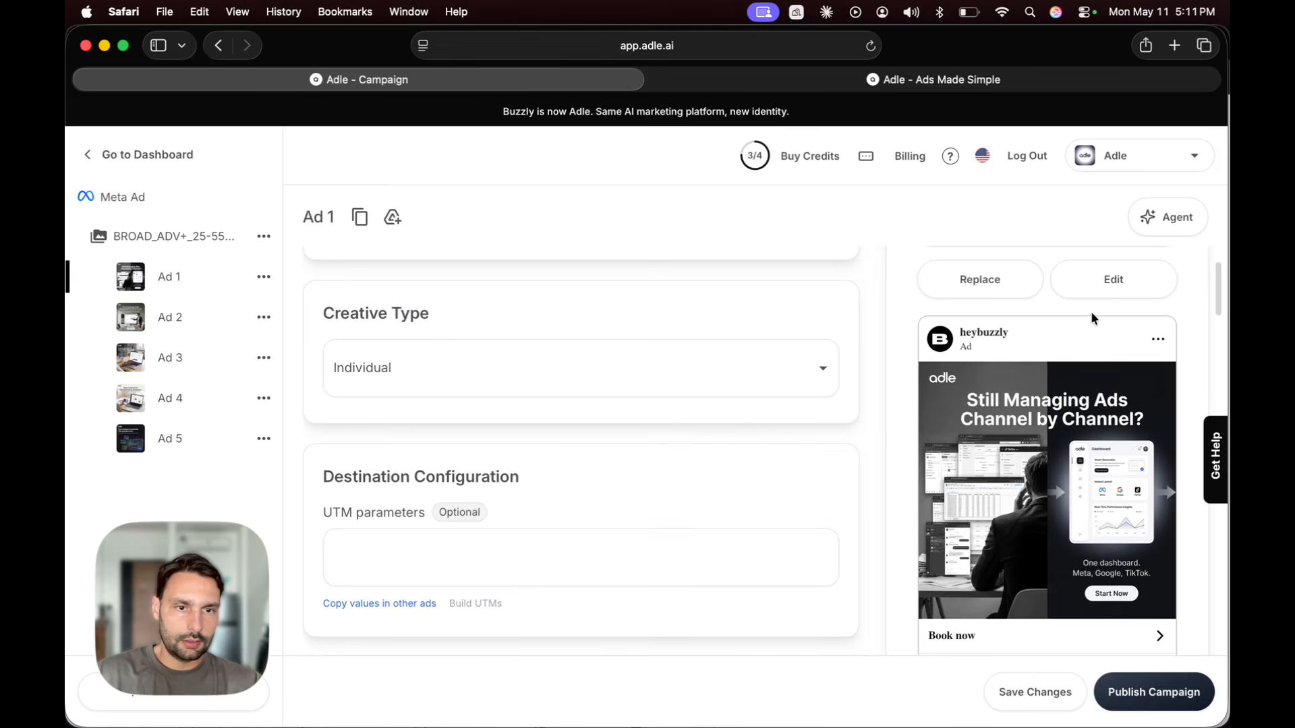
scroll(1083, 381, "down", 1)
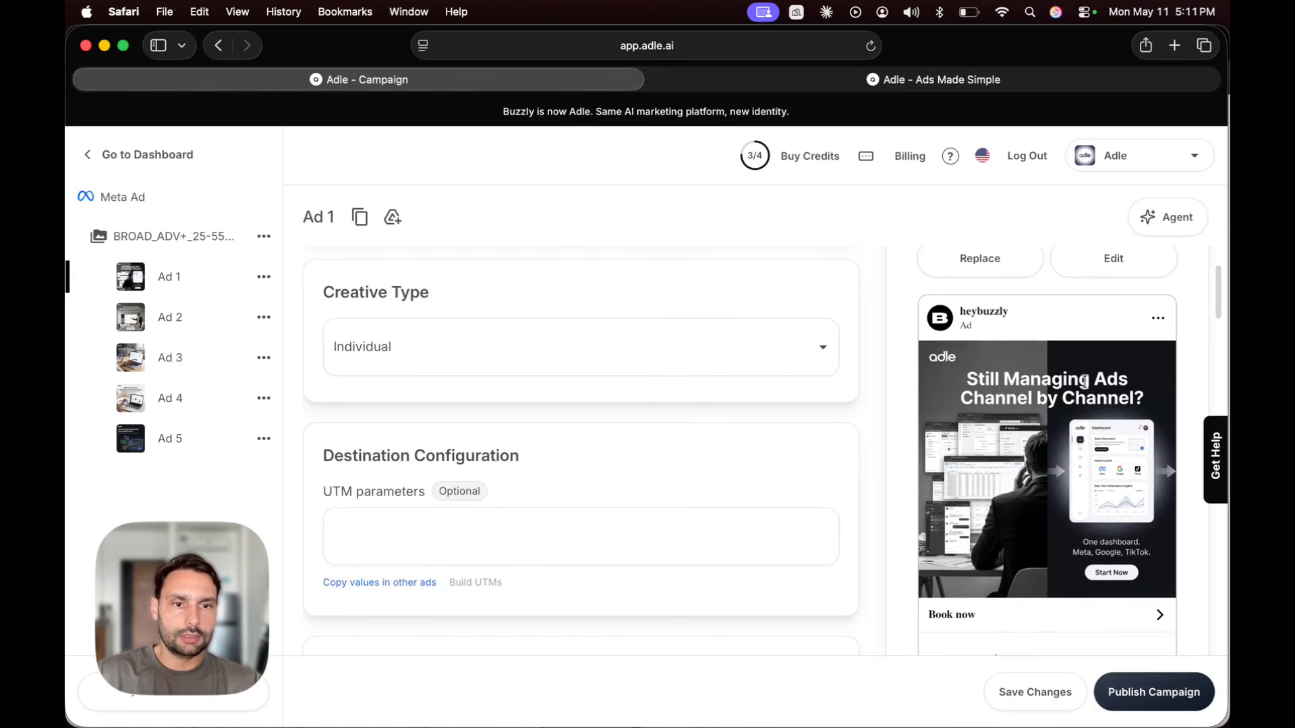
scroll(961, 447, "down", 3)
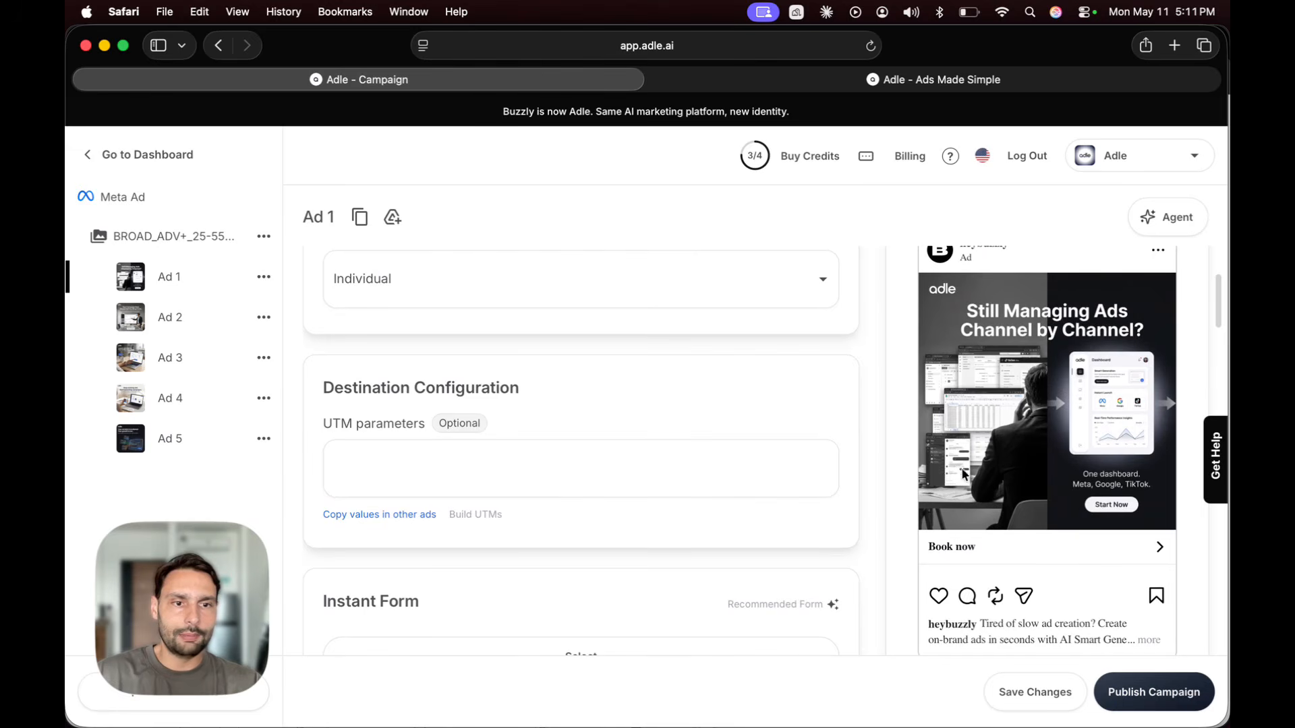
scroll(963, 475, "up", 4)
scroll(961, 468, "down", 5)
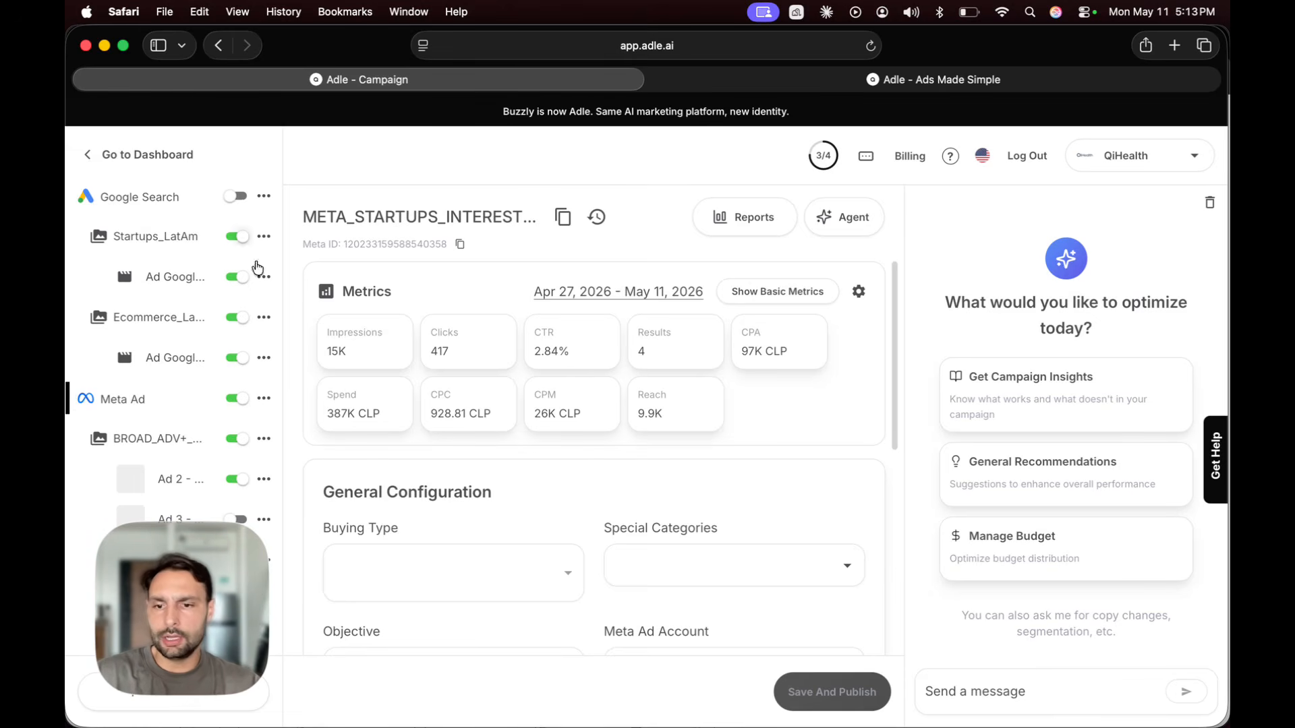
Check which additional ad platforms can be added to the QiHealth campaign, then close the list.
left_click(259, 702)
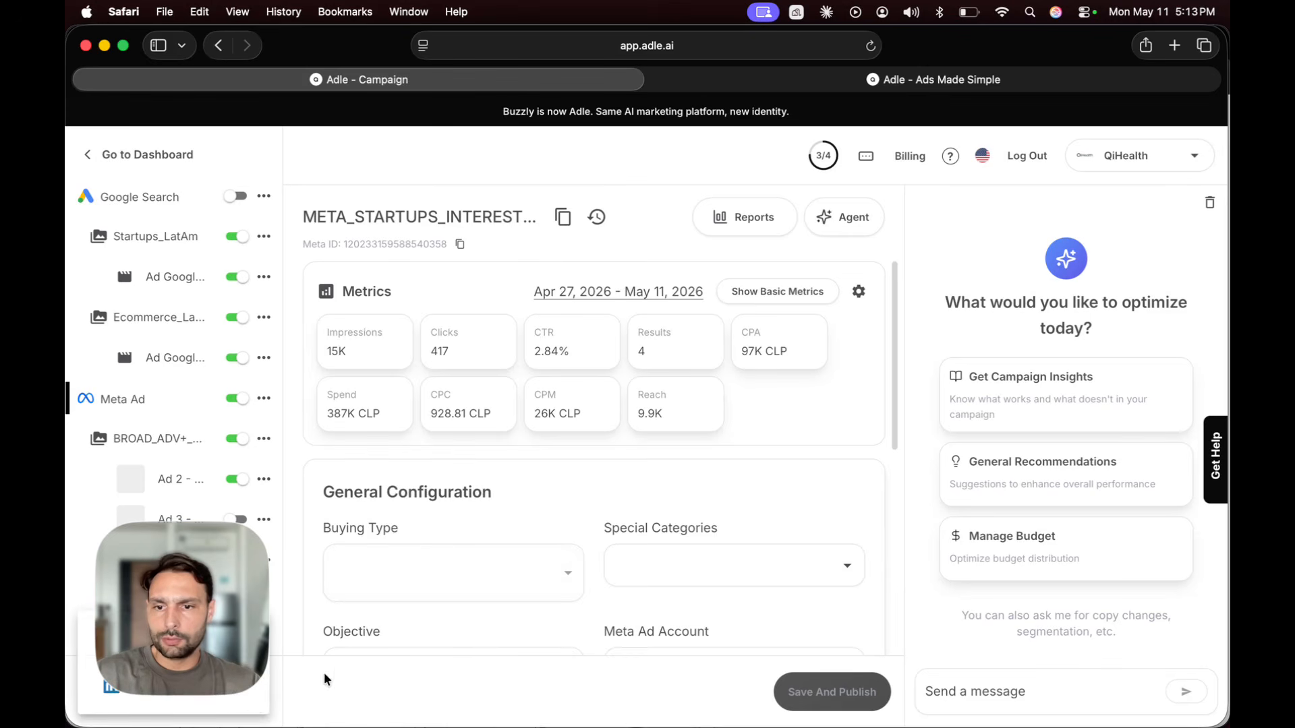
mouse_move(150, 558)
left_click_drag(150, 558, 577, 584)
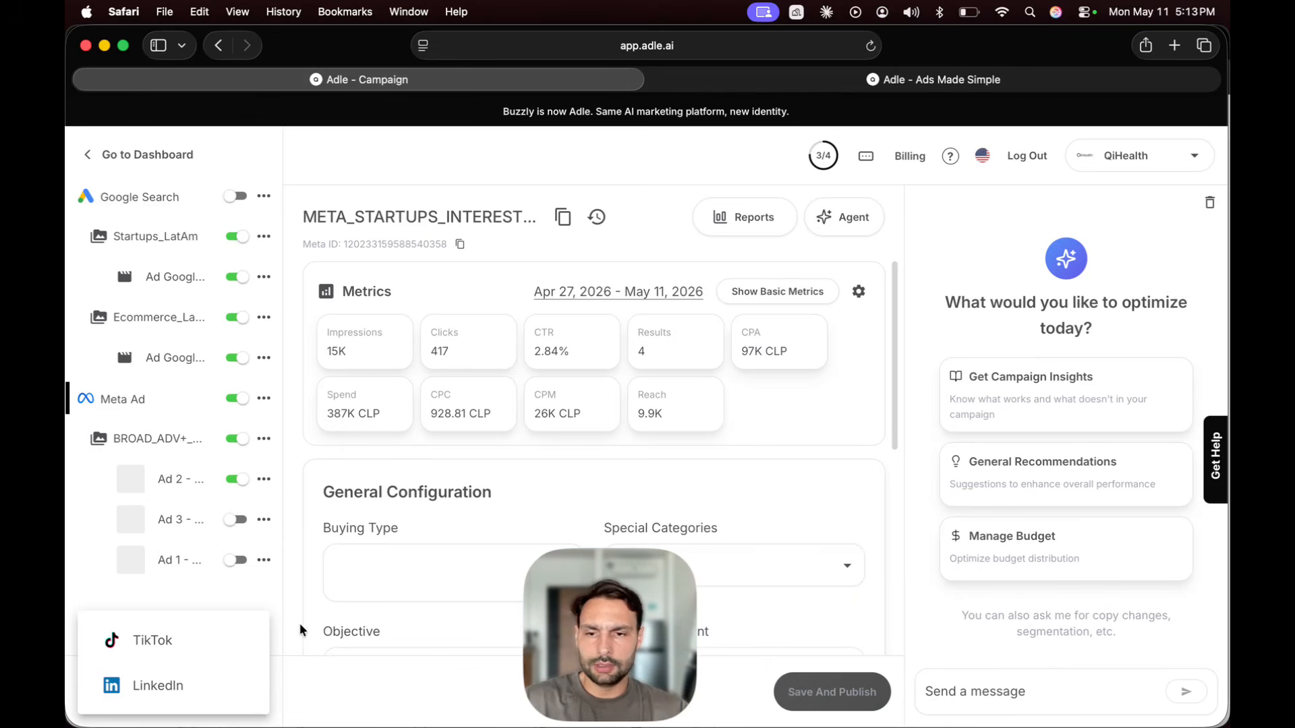
left_click(324, 632)
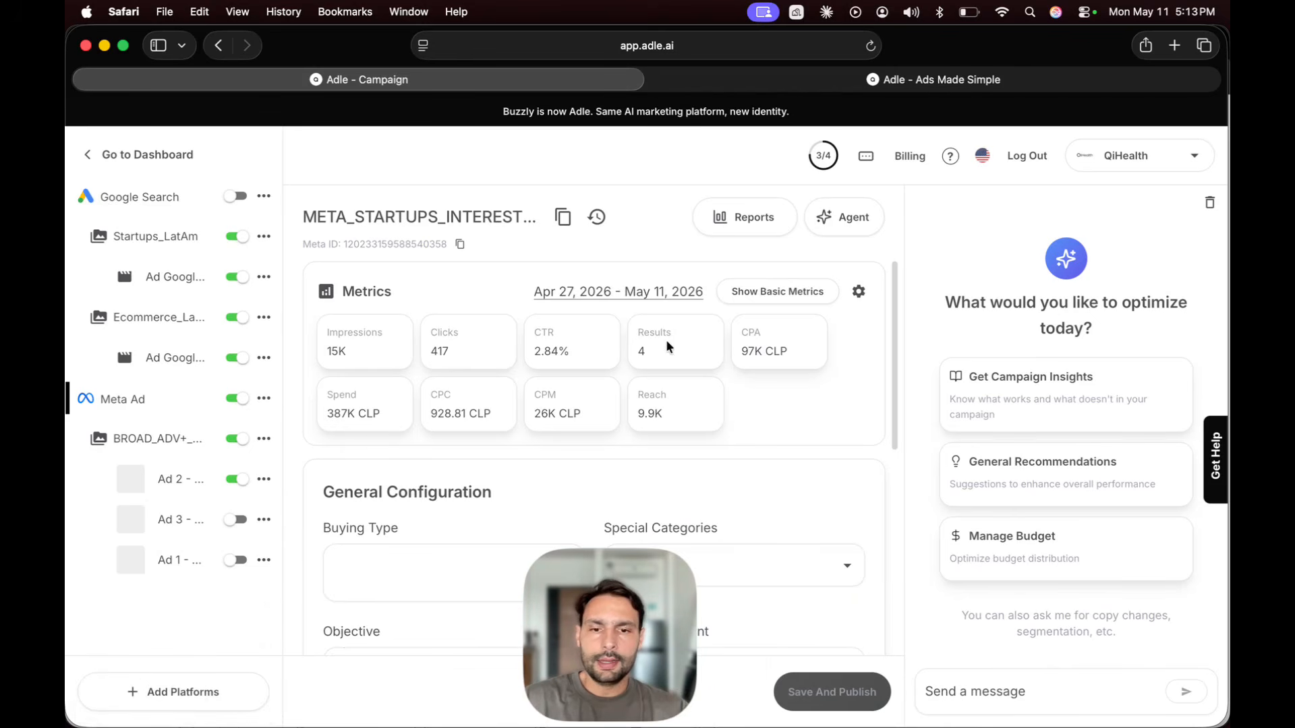
left_click_drag(605, 610, 150, 594)
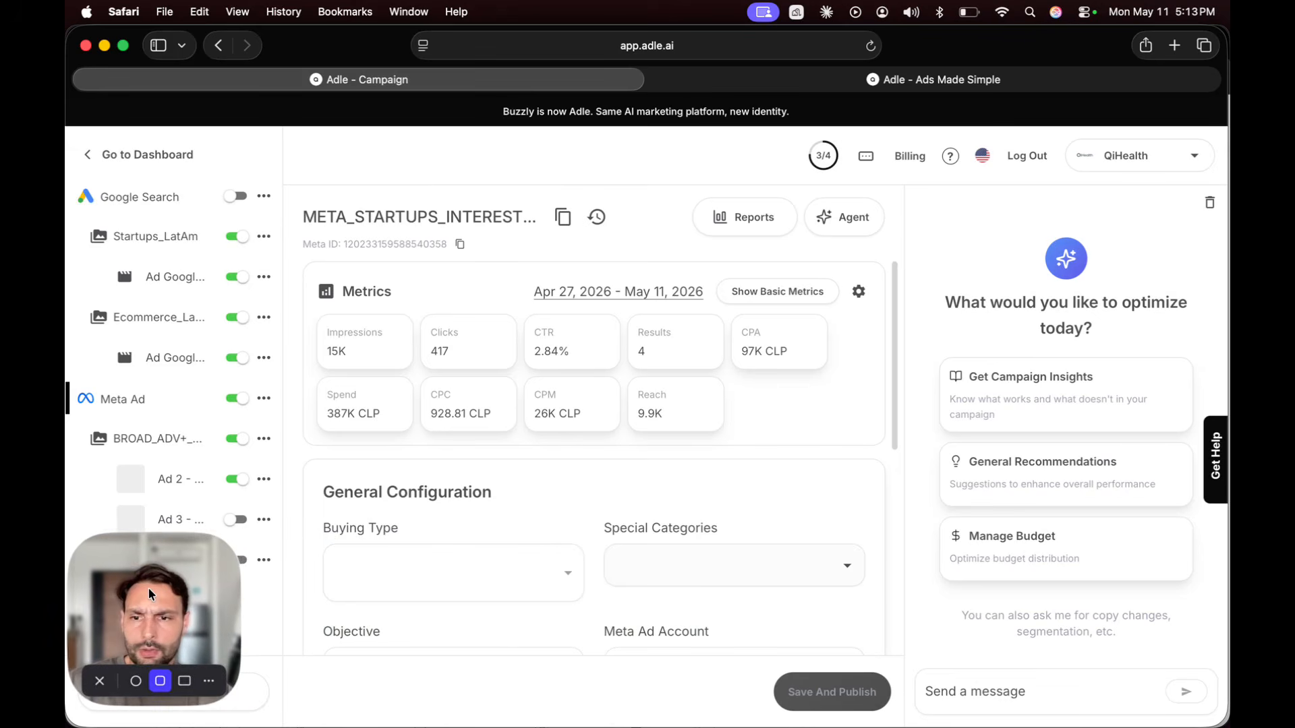
Browse the metrics available for the Meta campaign's performance overview without changing the selection.
left_click(859, 291)
scroll(951, 609, "down", 5)
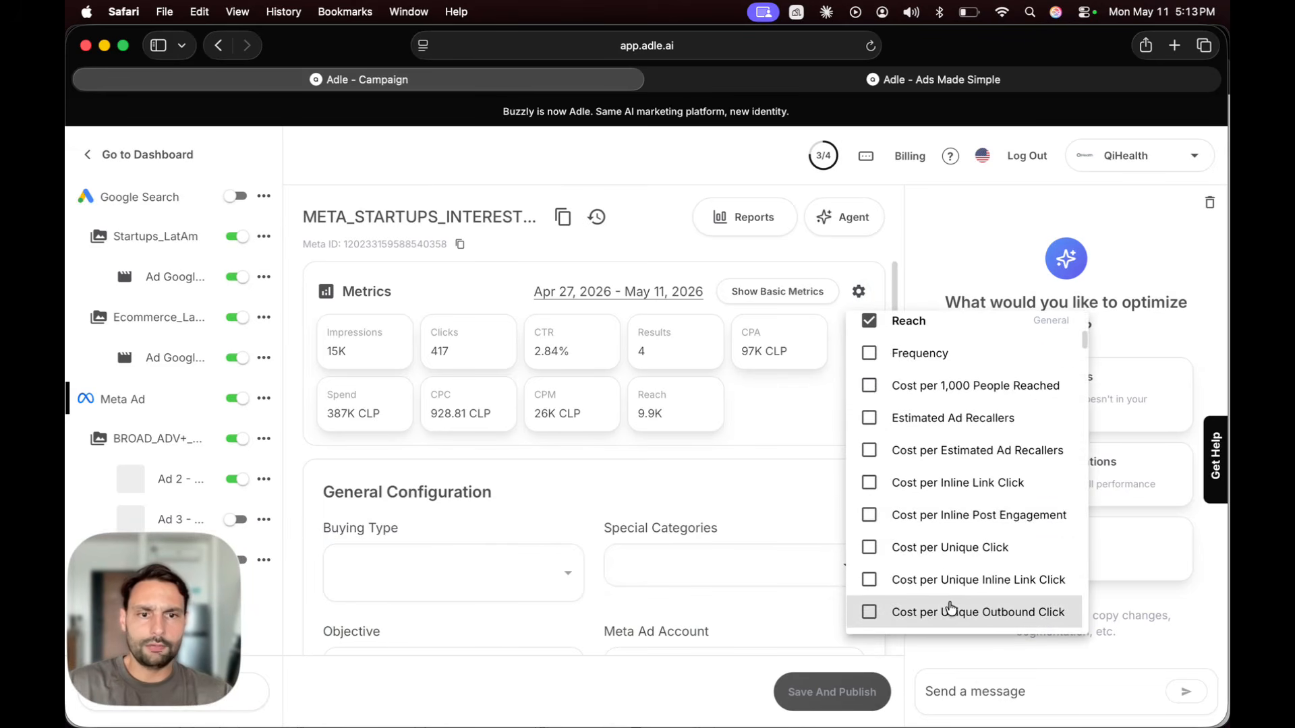
left_click(789, 398)
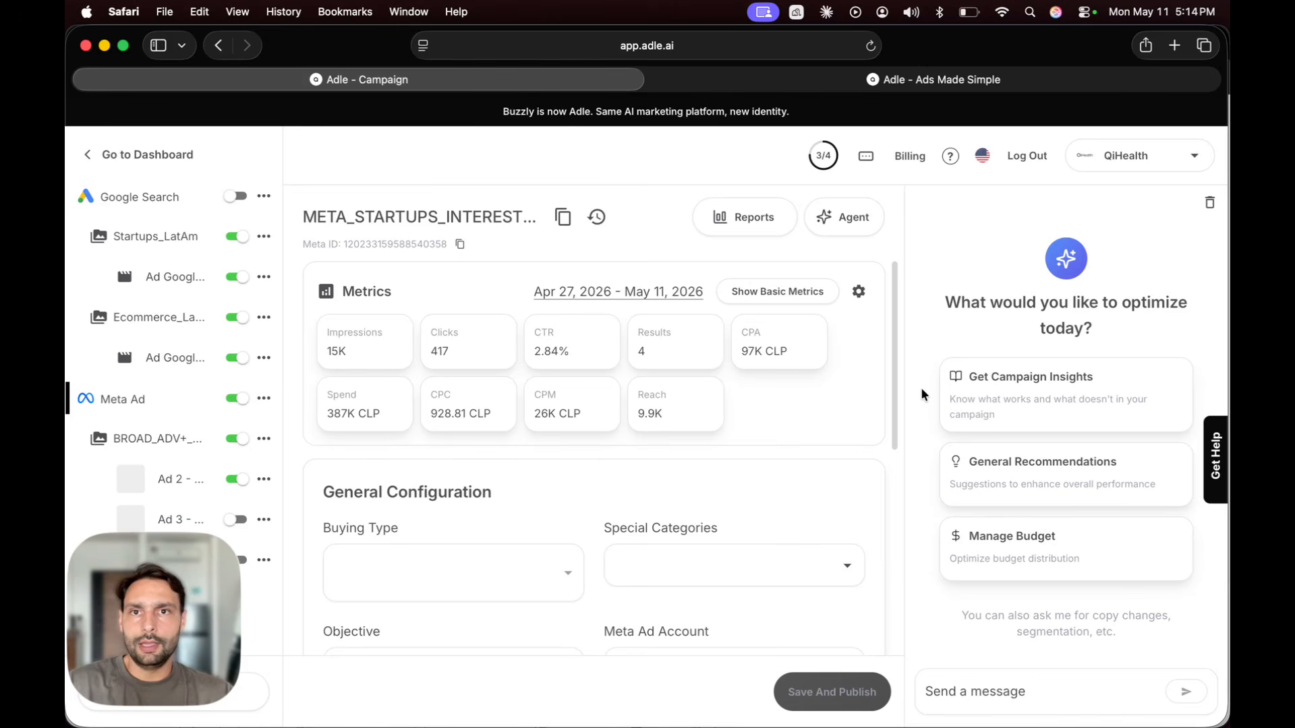
Ask the Agent to "give me recommendations to improve my campaign".
left_click(946, 706)
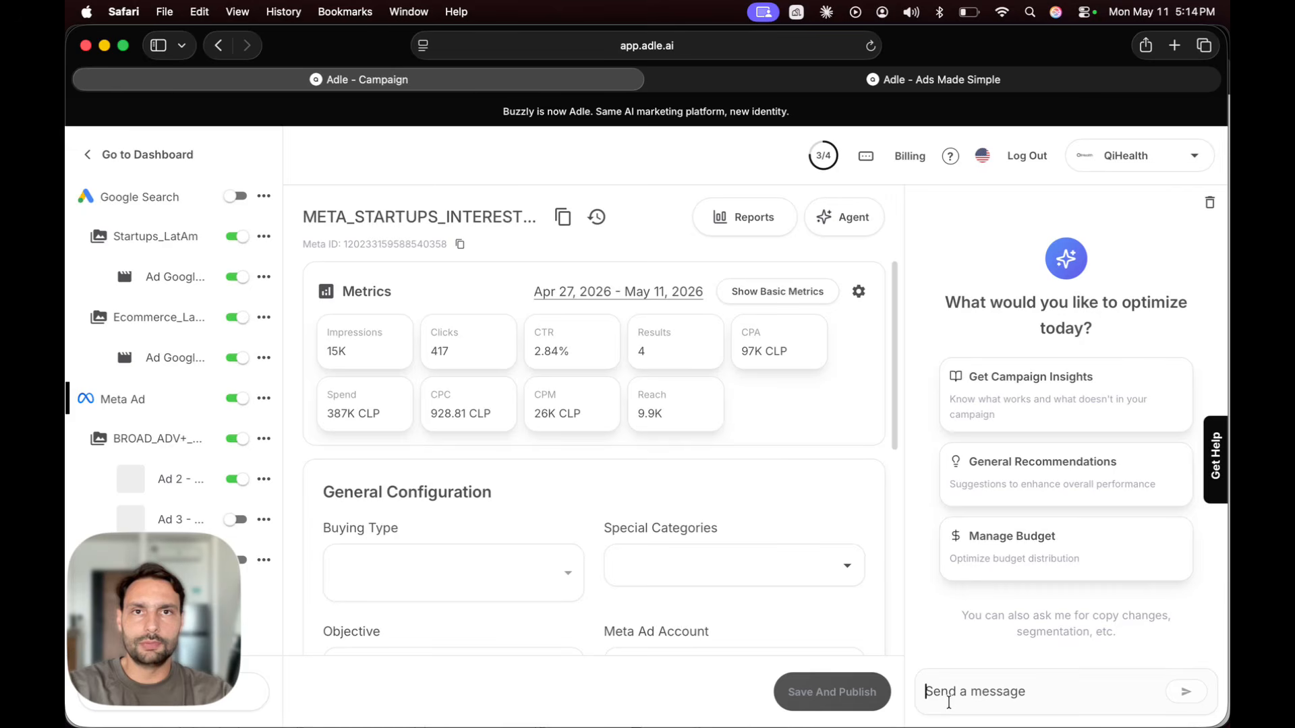
type("give me recommendations")
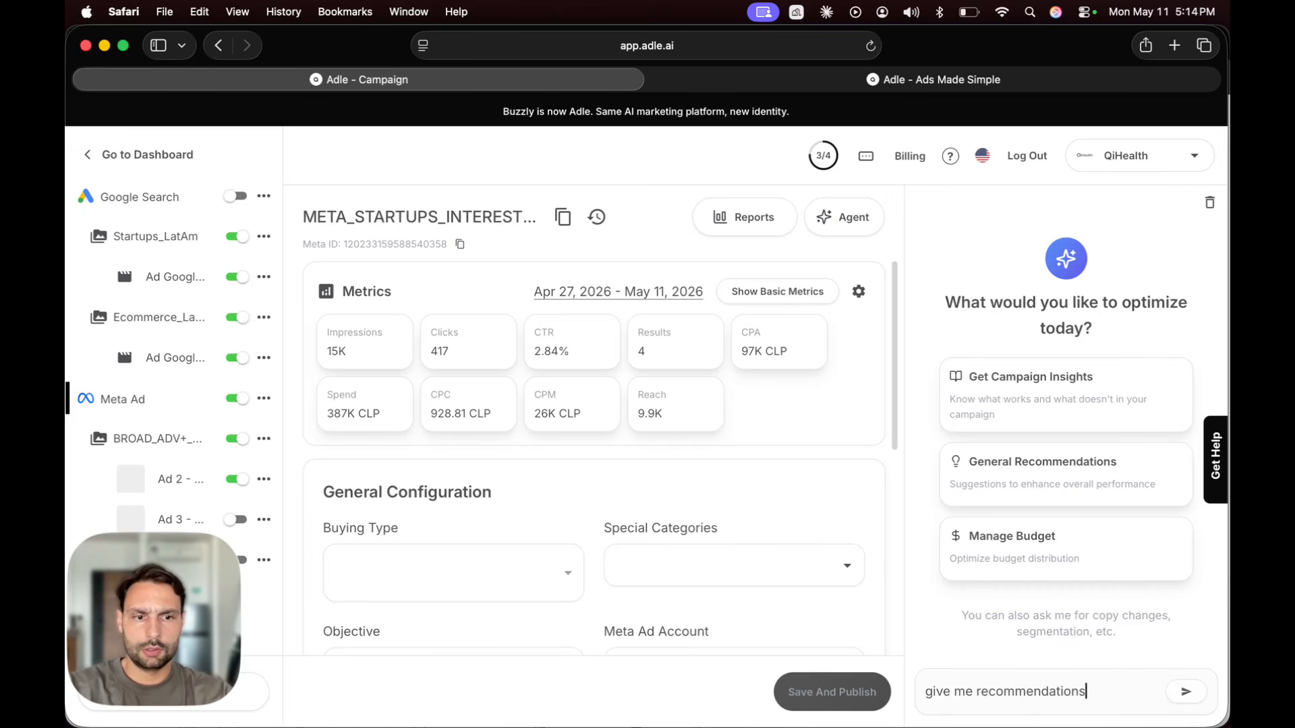
type(" to improve my campaign")
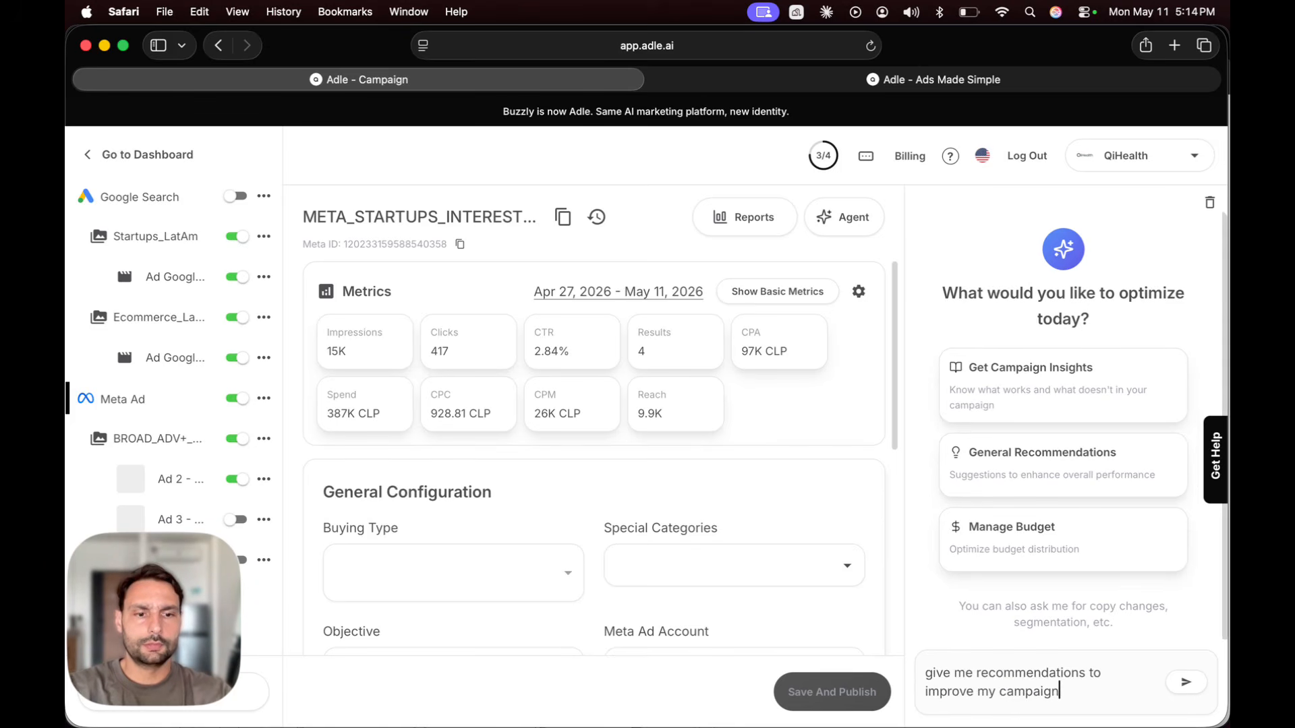
key("Return")
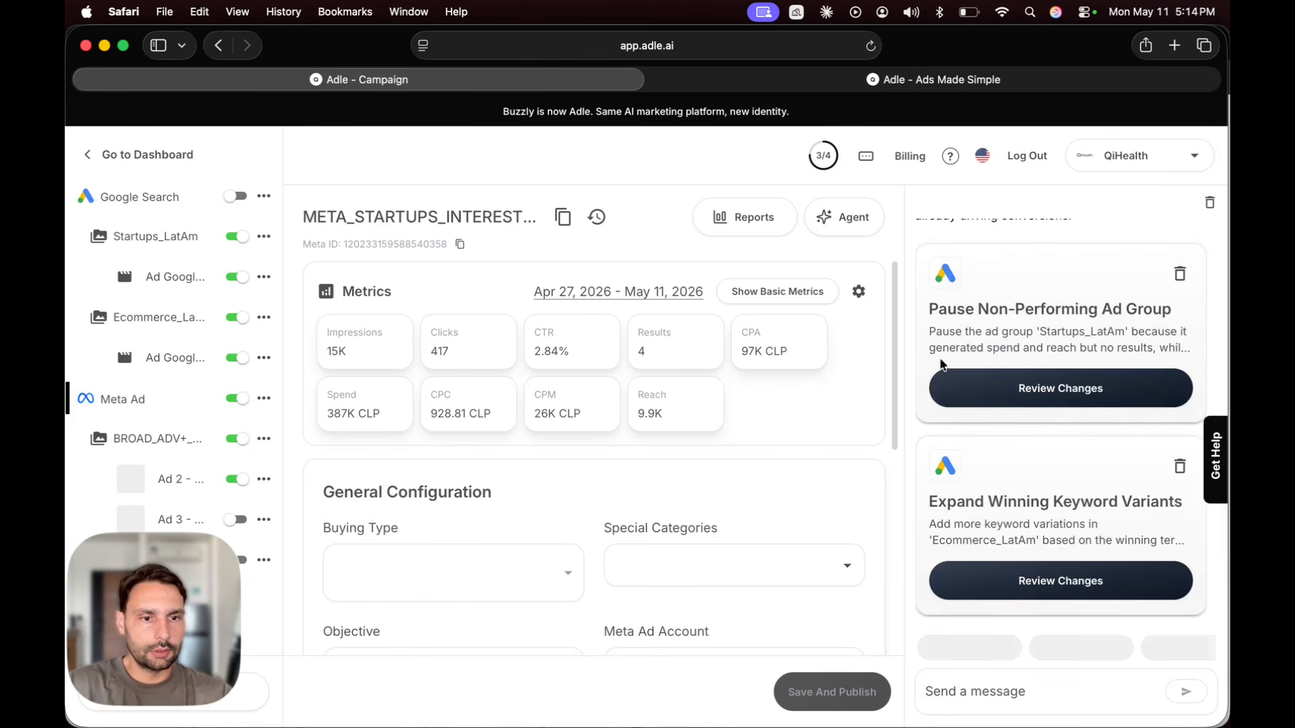
Review the Agent's suggestions and apply Scale Budget on Strong Performer, raising the BROAD_ADV+_25-55_CO_AUTO - Copy - Copy ad group's budget to 40075 CLP.
scroll(1107, 413, "up", 3)
scroll(1099, 428, "down", 2)
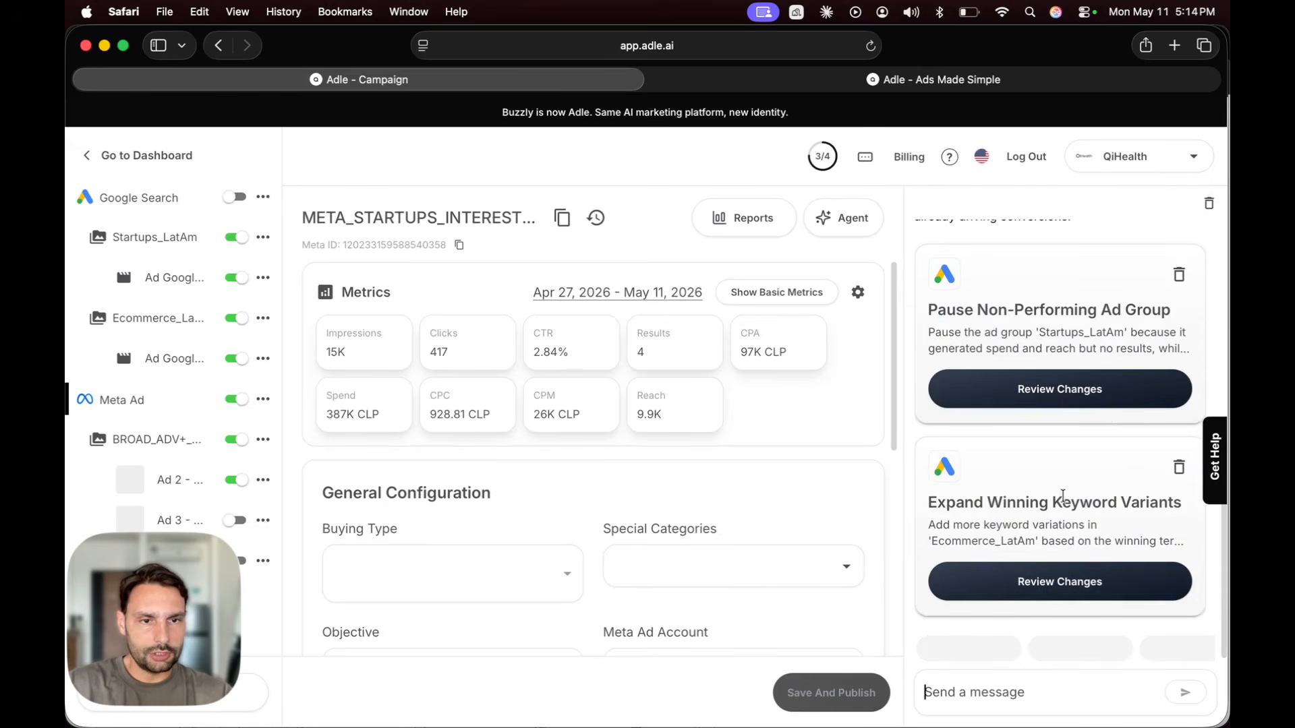
scroll(1052, 452, "up", 5)
scroll(1036, 458, "up", 3)
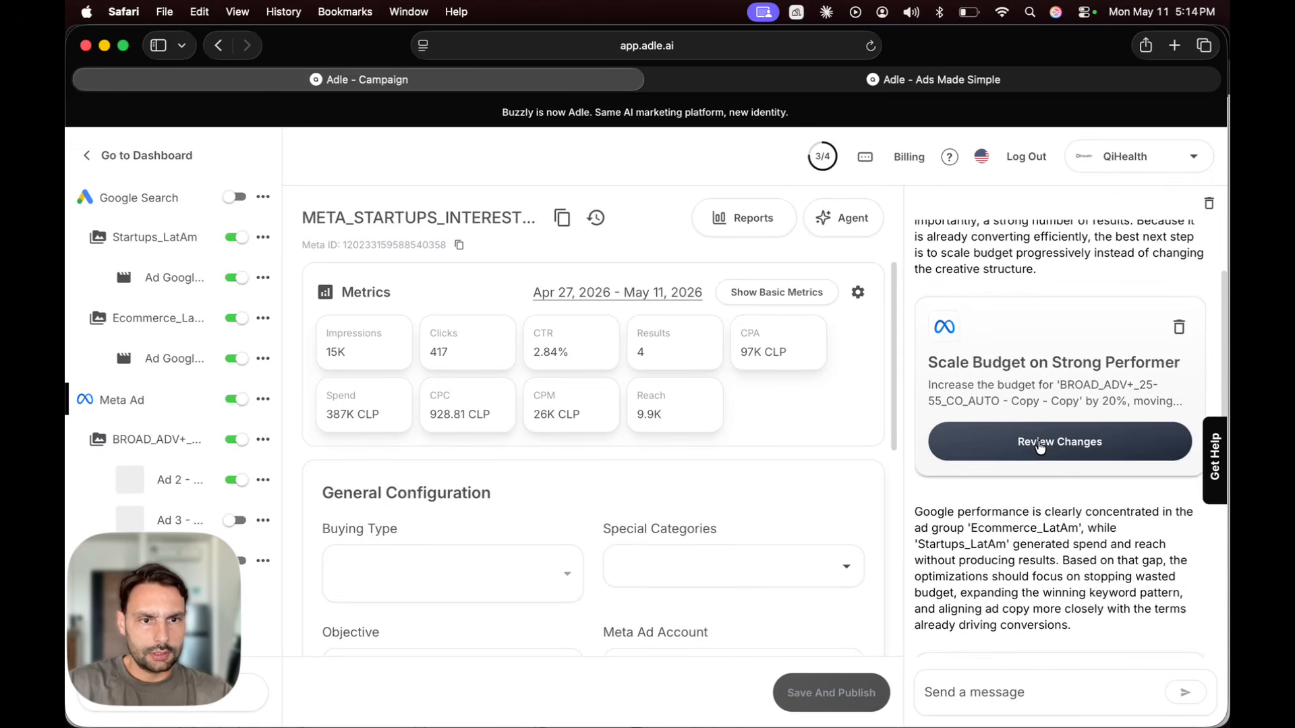
left_click(1039, 445)
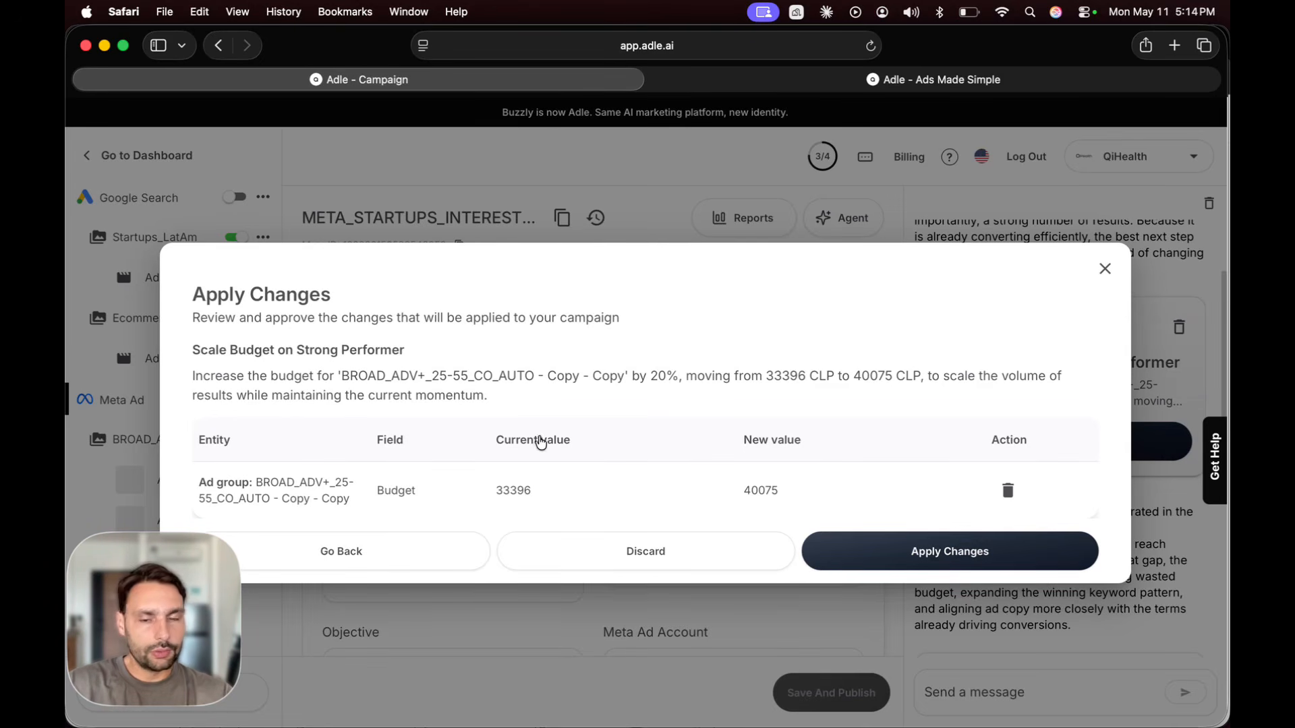
left_click(974, 553)
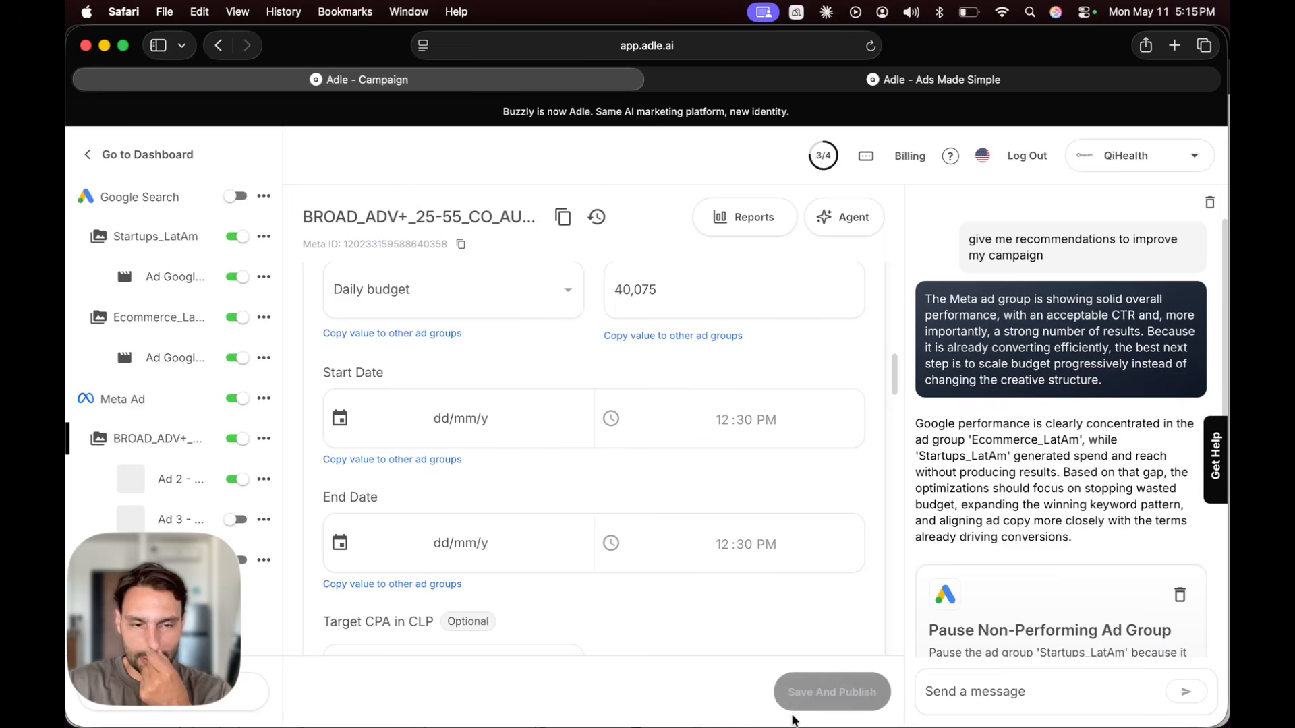
Review and apply the Expand Winning Keyword Variants recommendation, adding its proposed keywords to the Ecommerce_LatAm ad group.
scroll(1106, 574, "down", 4)
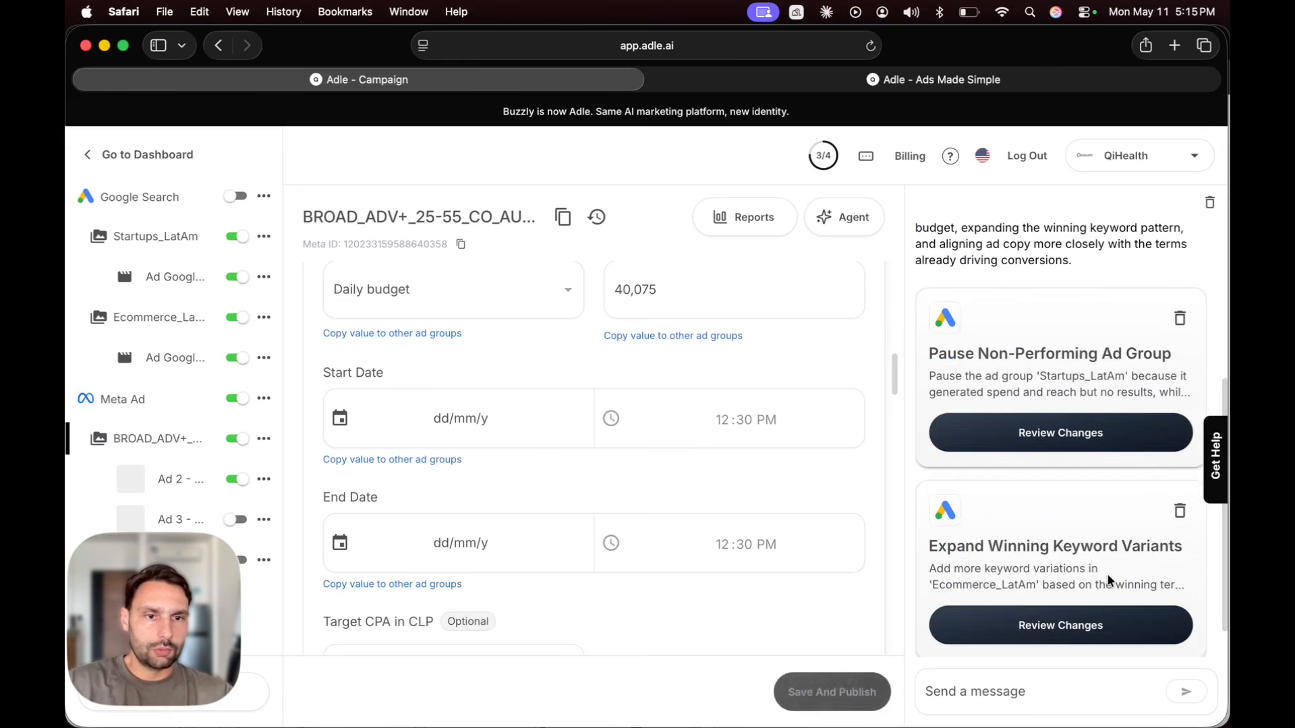
scroll(1108, 576, "down", 1)
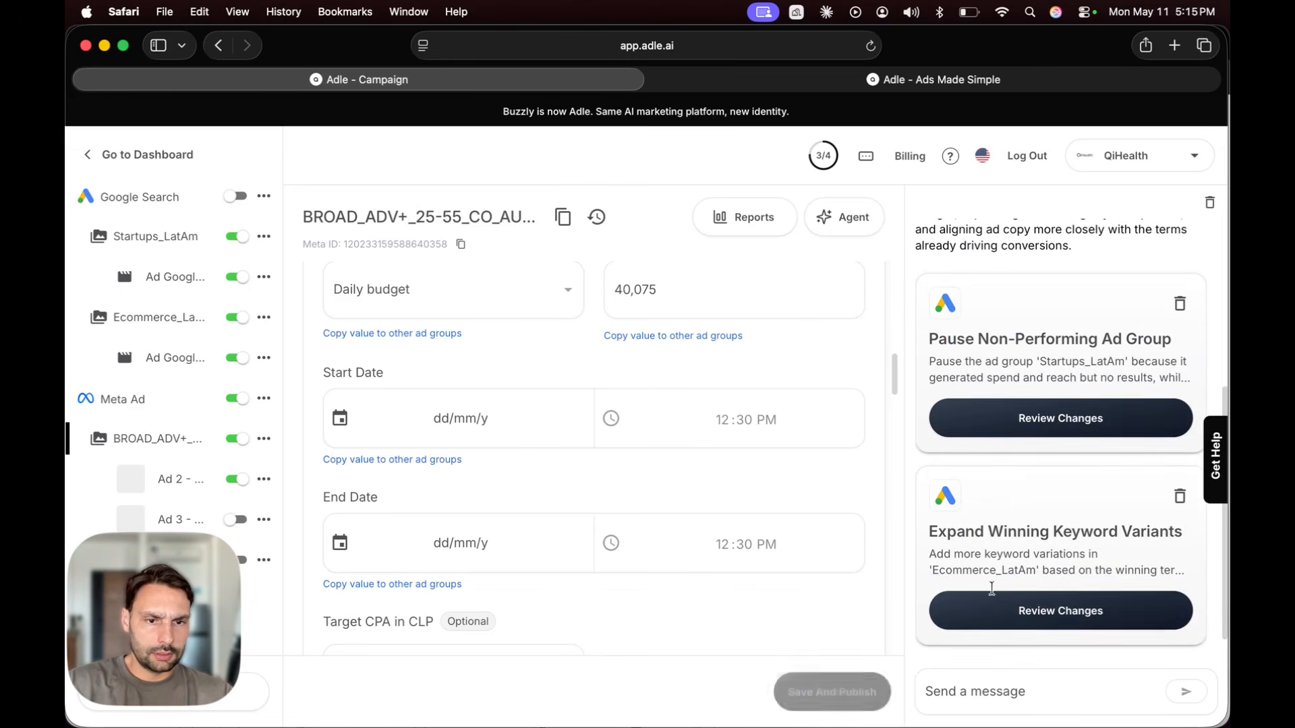
left_click(1032, 618)
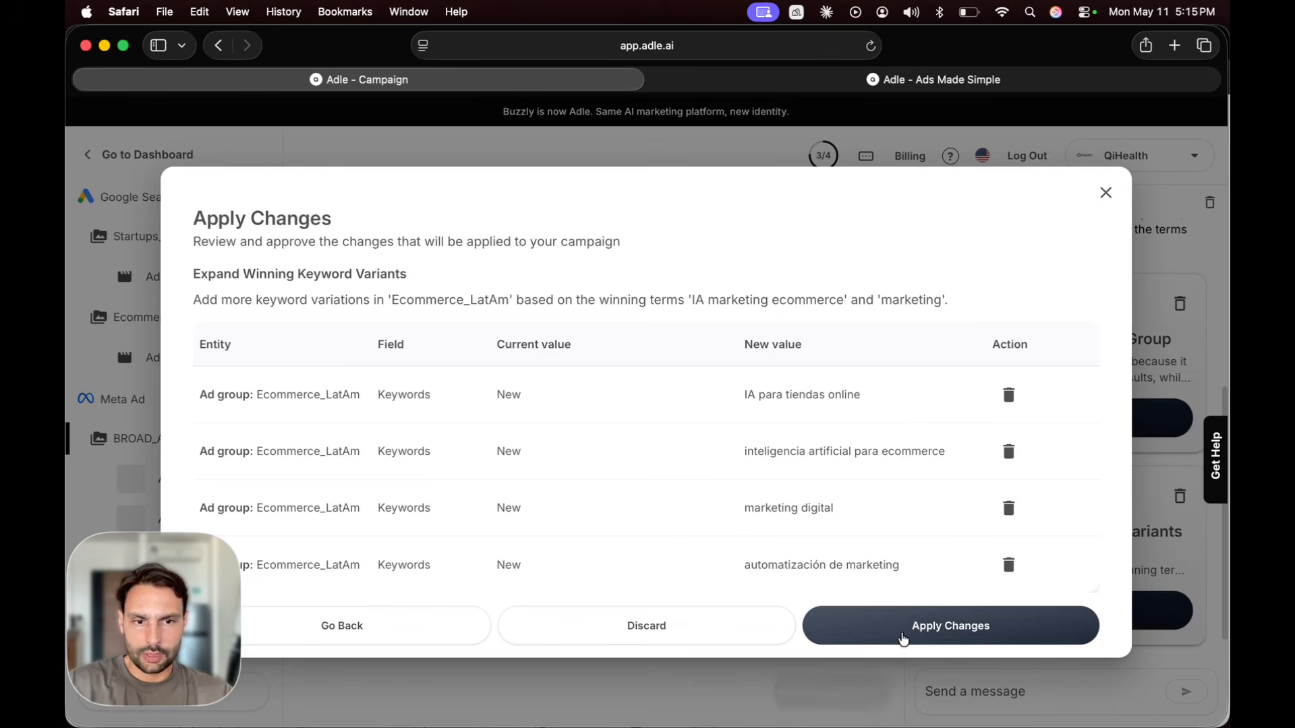
left_click(903, 637)
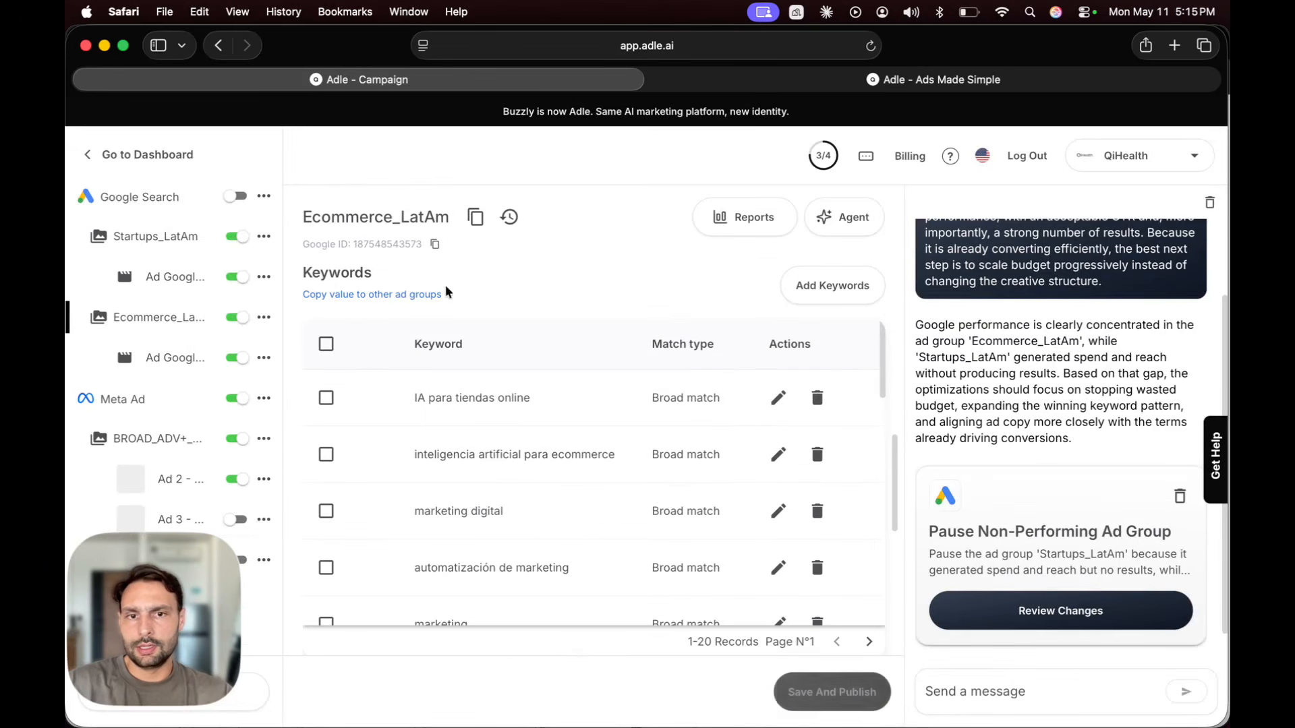
Check the Ecommerce_LatAm keyword list and read the Agent's remaining recommendation to pause the Startups_LatAm ad group.
scroll(599, 471, "up", 1)
scroll(599, 472, "down", 1)
scroll(599, 472, "up", 1)
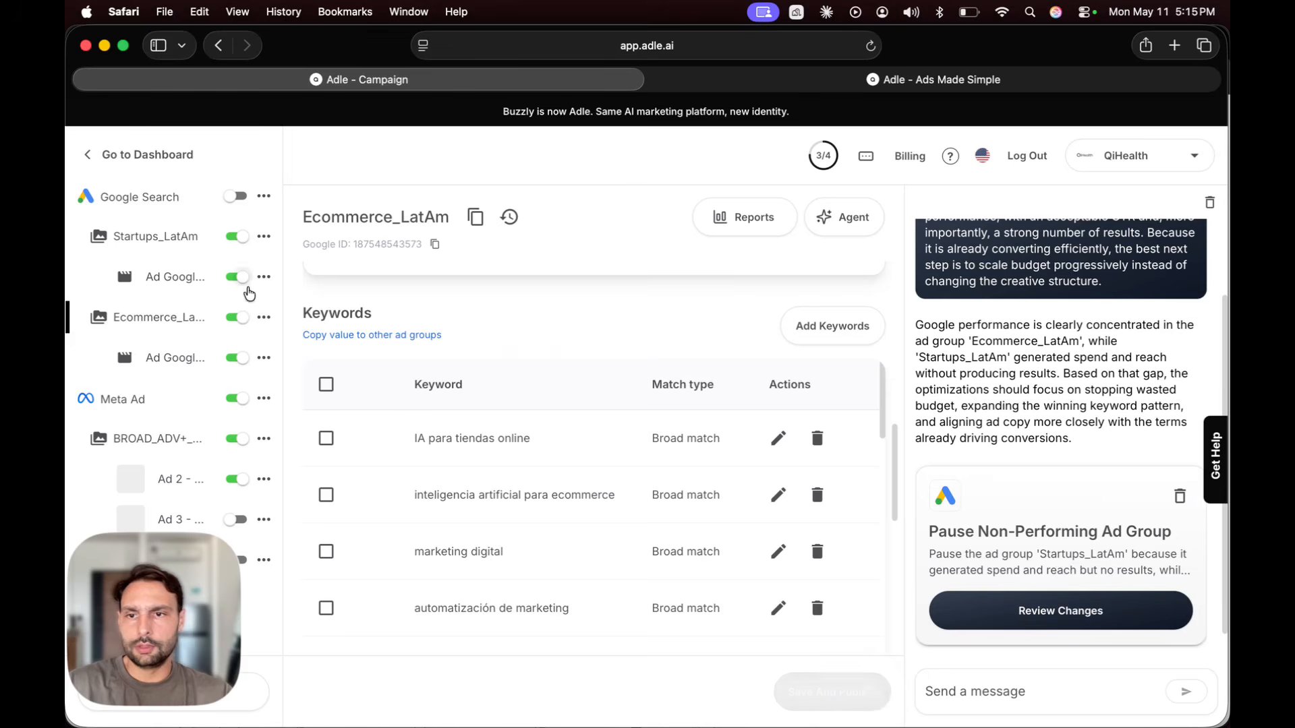
scroll(1057, 520, "up", 1)
scroll(1057, 479, "down", 1)
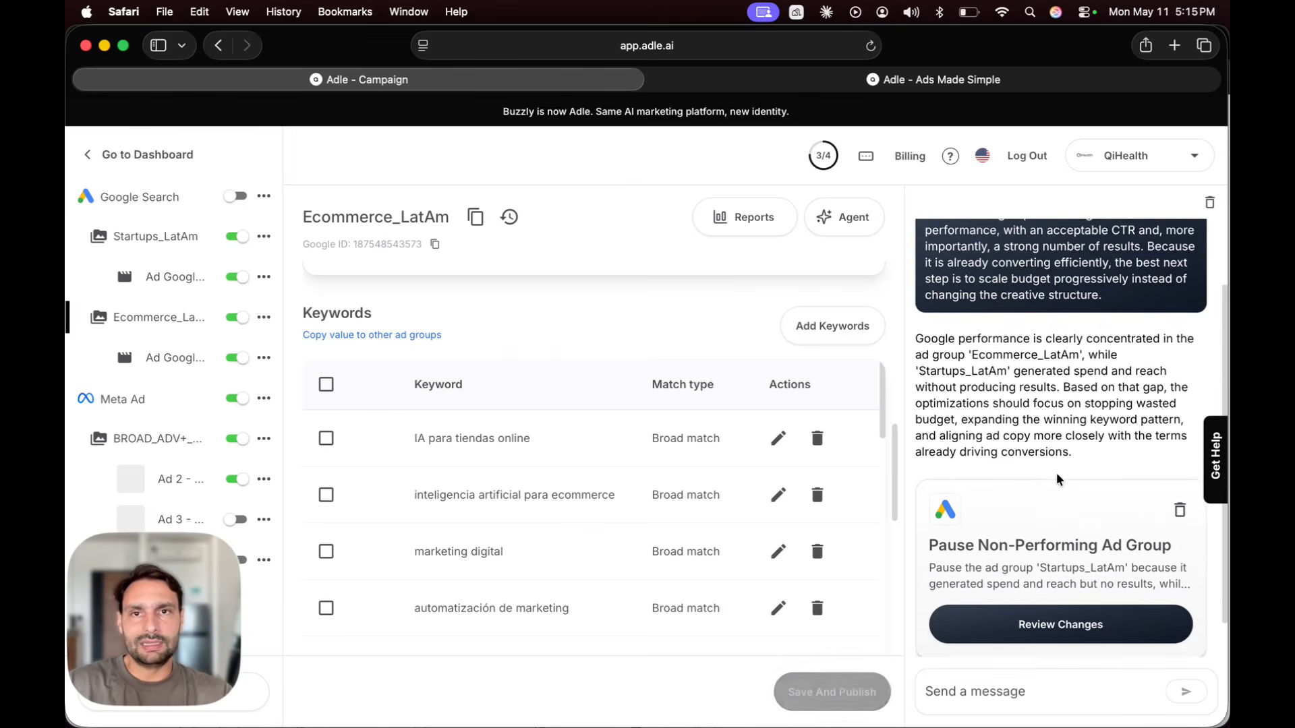
scroll(1057, 479, "down", 1)
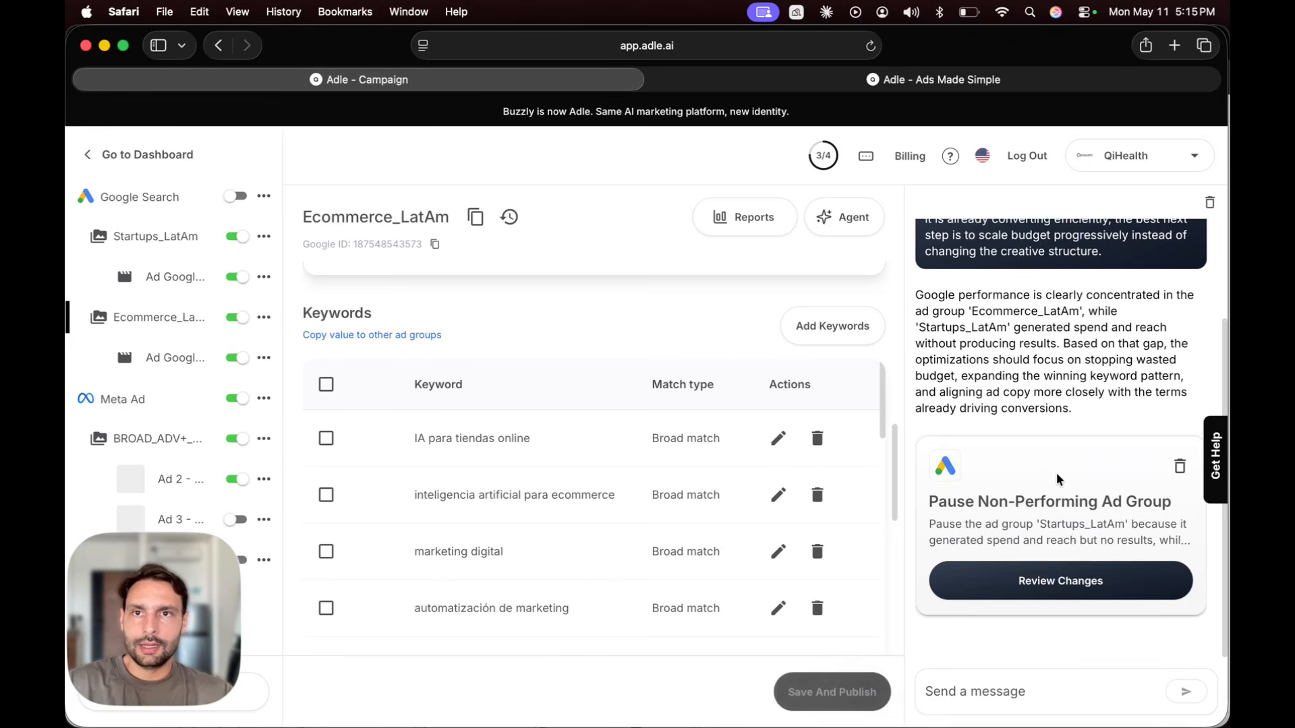